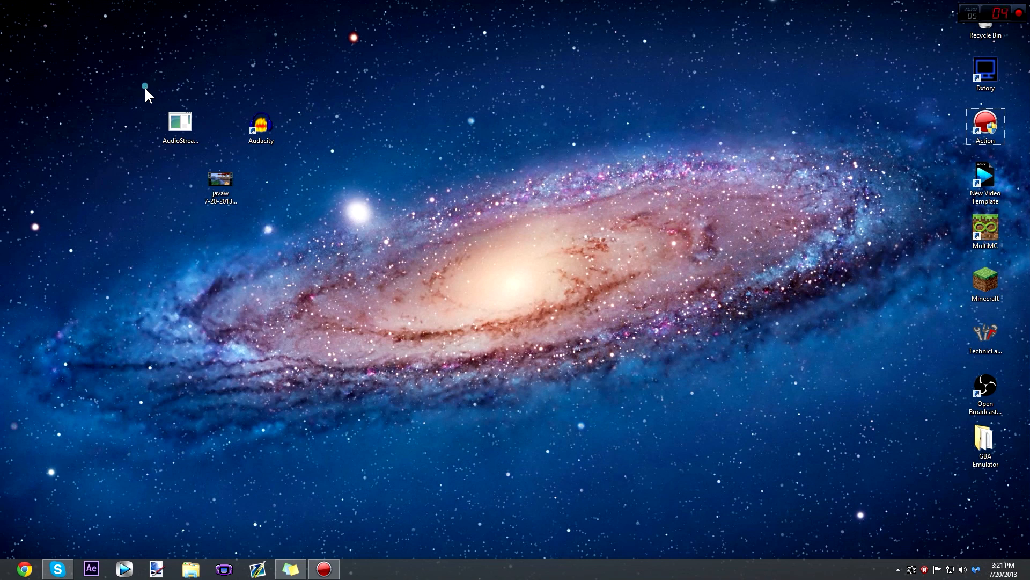
drag(145, 87, 291, 215)
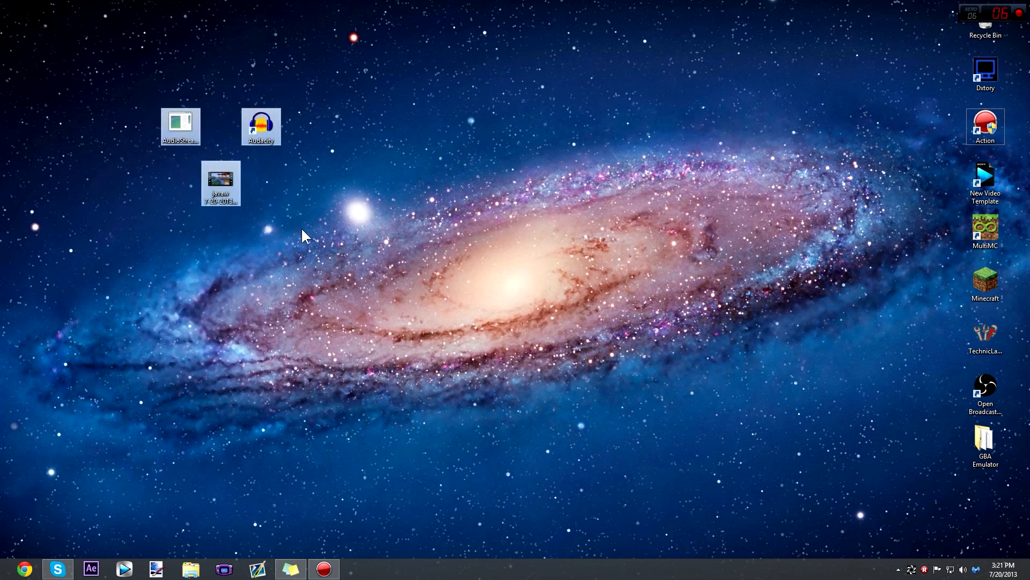
click(301, 227)
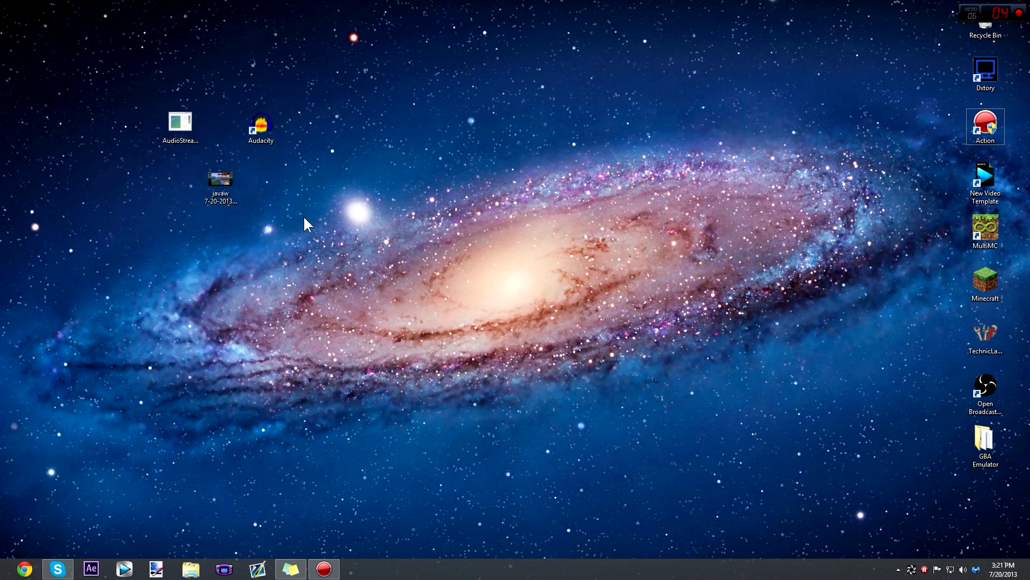
drag(319, 233, 192, 284)
drag(137, 84, 306, 225)
click(293, 220)
drag(128, 91, 315, 220)
click(314, 218)
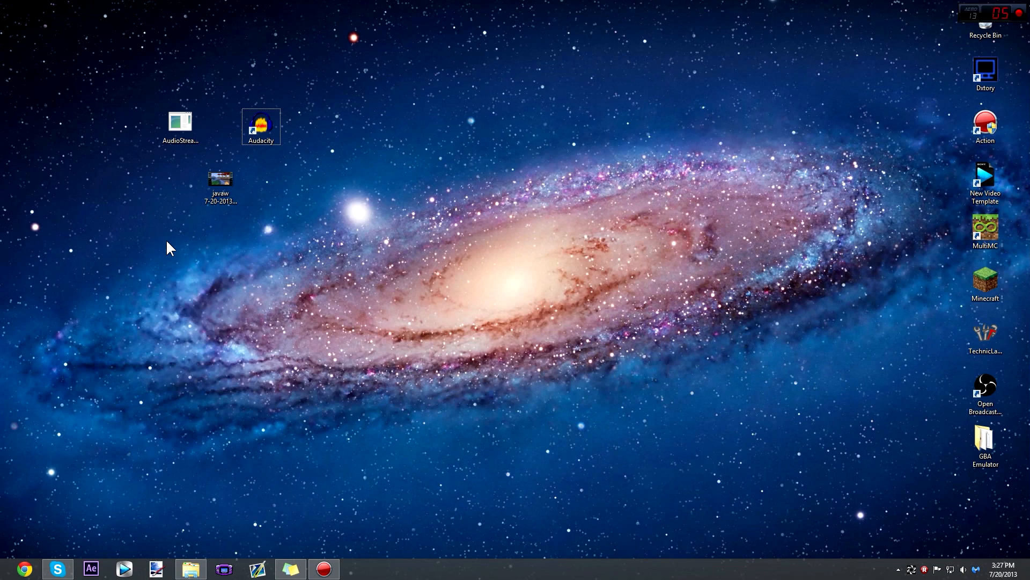
drag(216, 197, 404, 143)
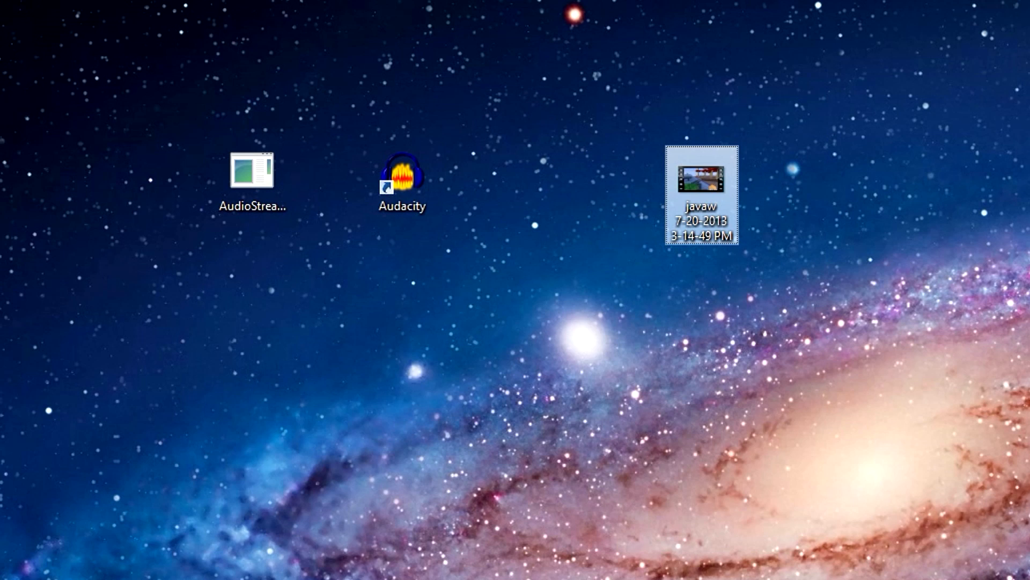
click(1015, 252)
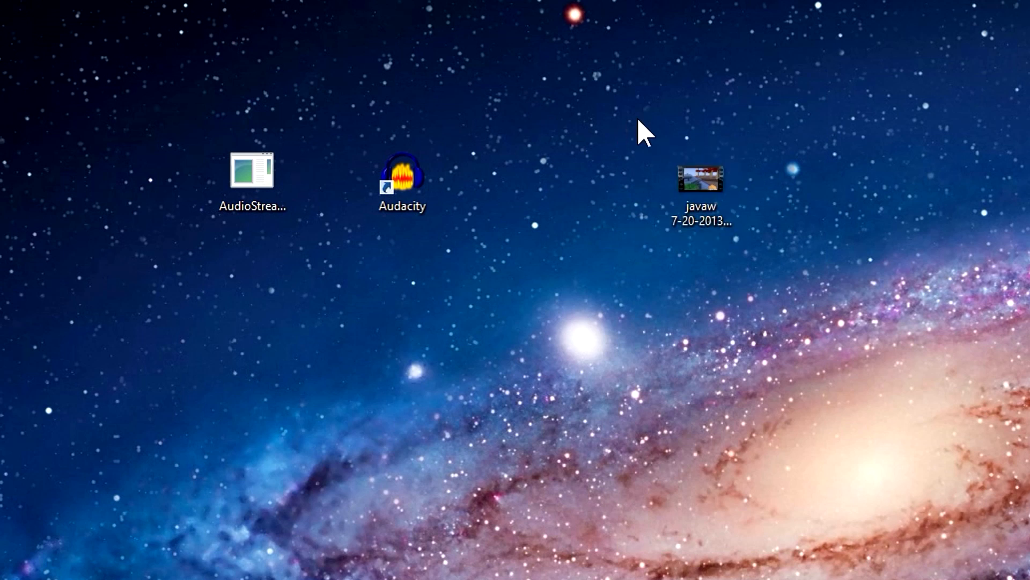
click(691, 171)
drag(713, 196, 639, 217)
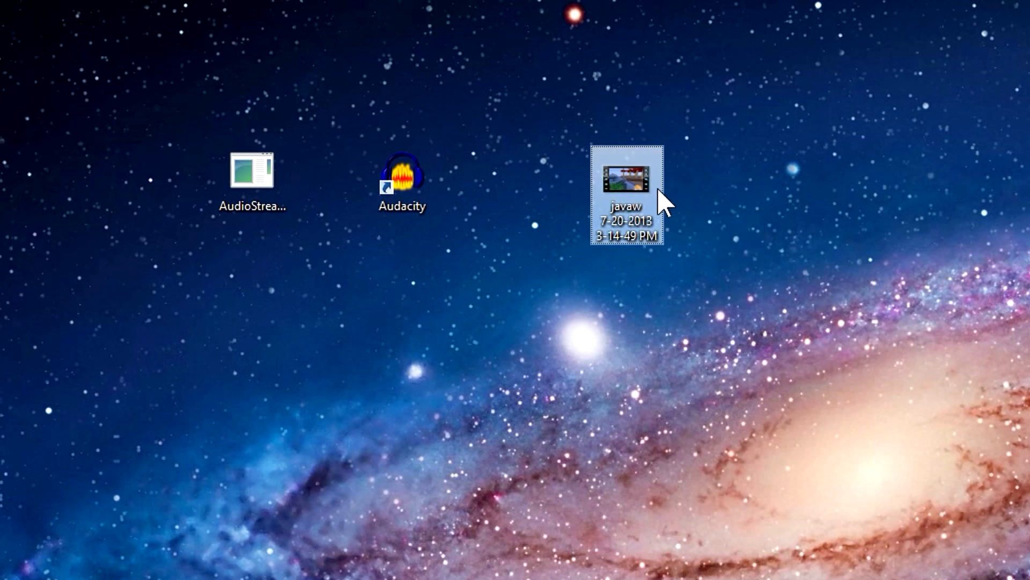
drag(627, 172, 326, 257)
click(252, 177)
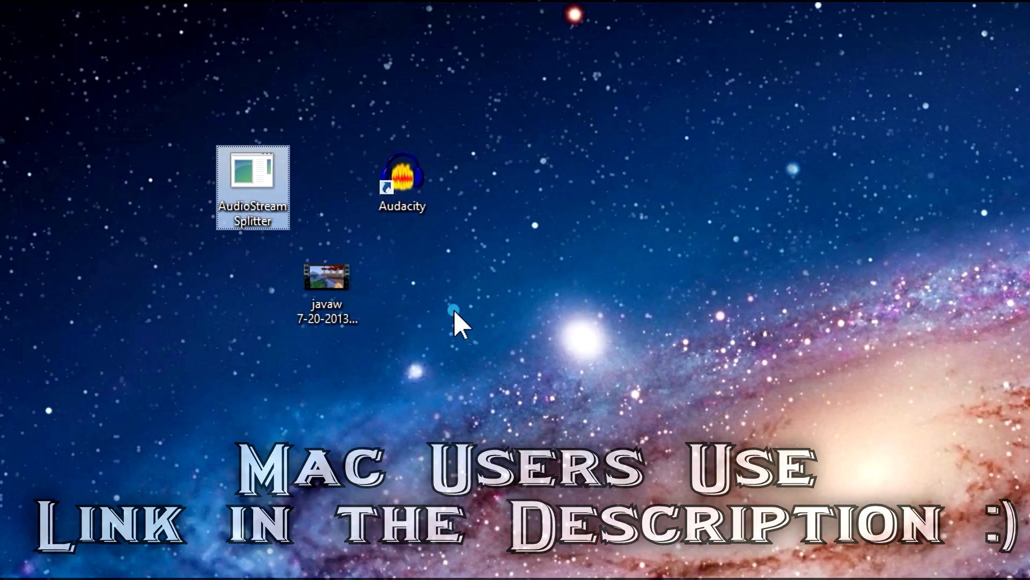
click(326, 272)
right_click(315, 271)
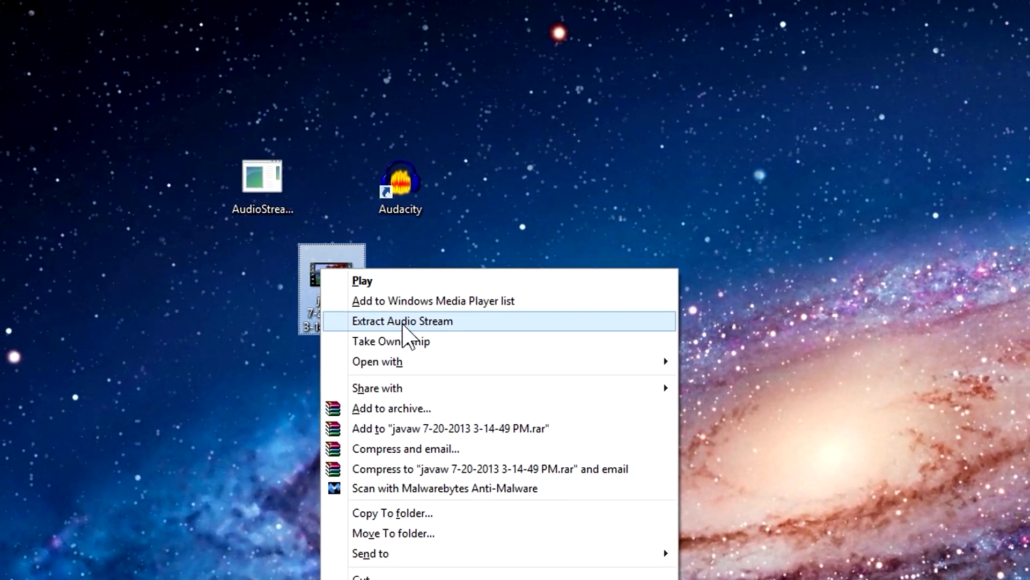
click(374, 320)
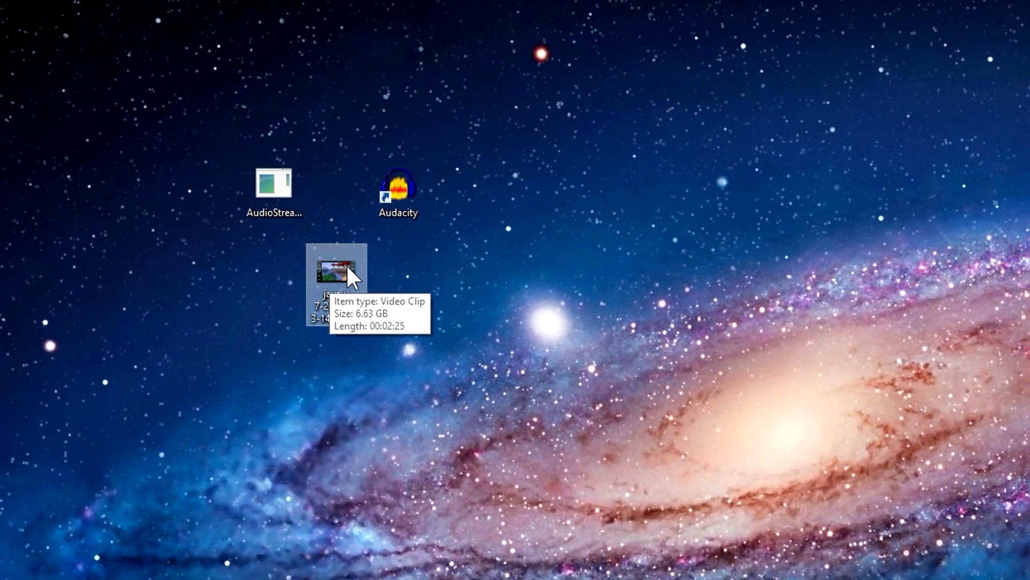
drag(275, 268, 272, 181)
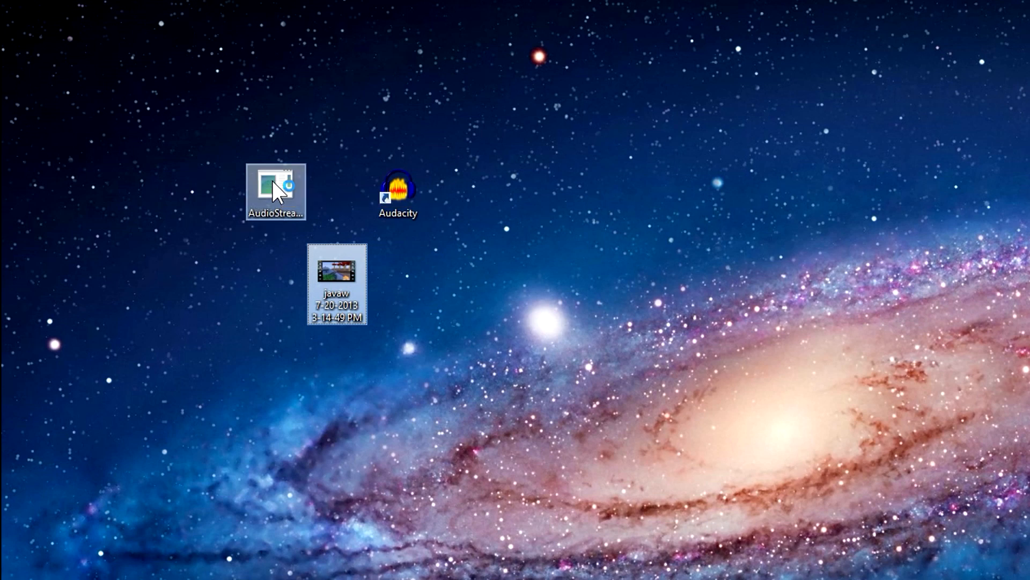
click(254, 192)
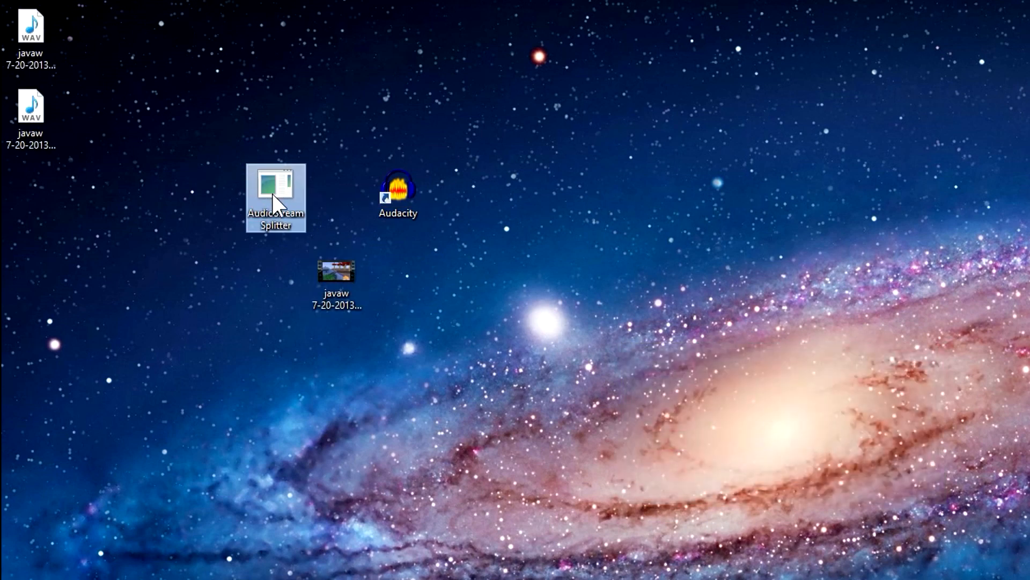
mouse_move(338, 259)
mouse_down()
mouse_move(312, 272)
mouse_move(272, 179)
mouse_move(305, 275)
mouse_move(331, 269)
mouse_up()
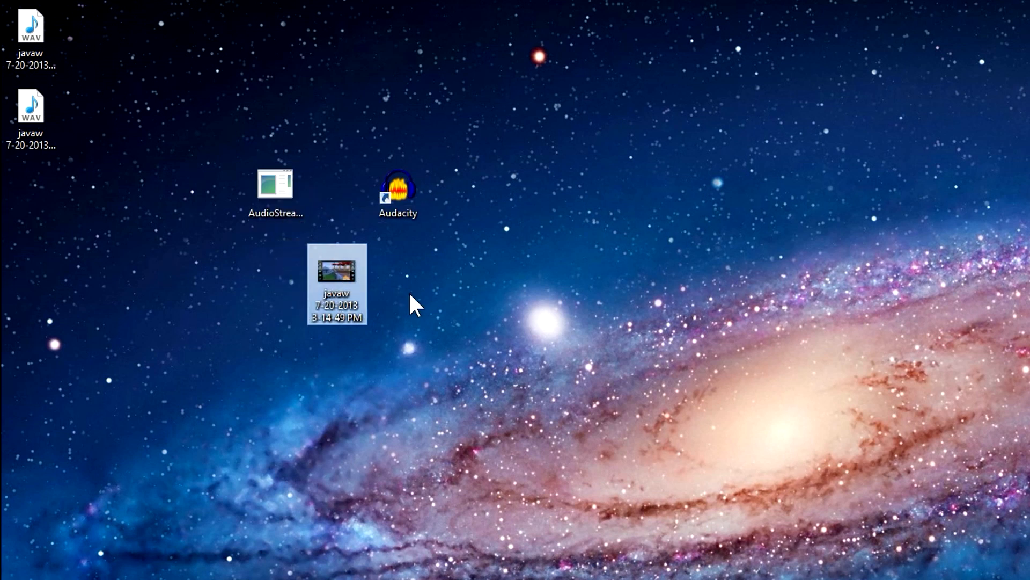
Move the two extracted WAV files beside the Audacity shortcut and place the st1 file in line with st0, separated by a gap
drag(96, 213, 529, 197)
click(582, 229)
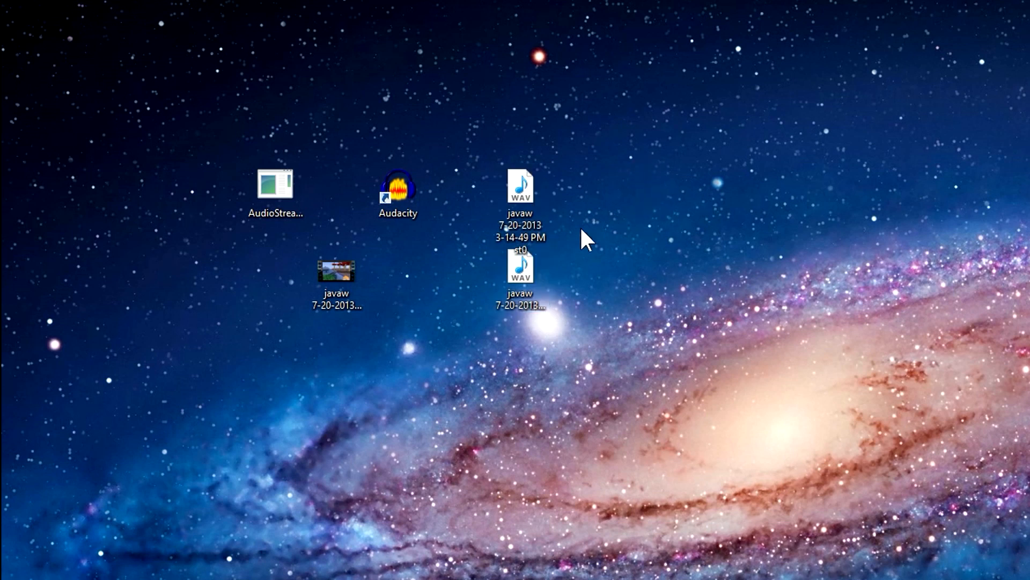
click(521, 268)
click(605, 178)
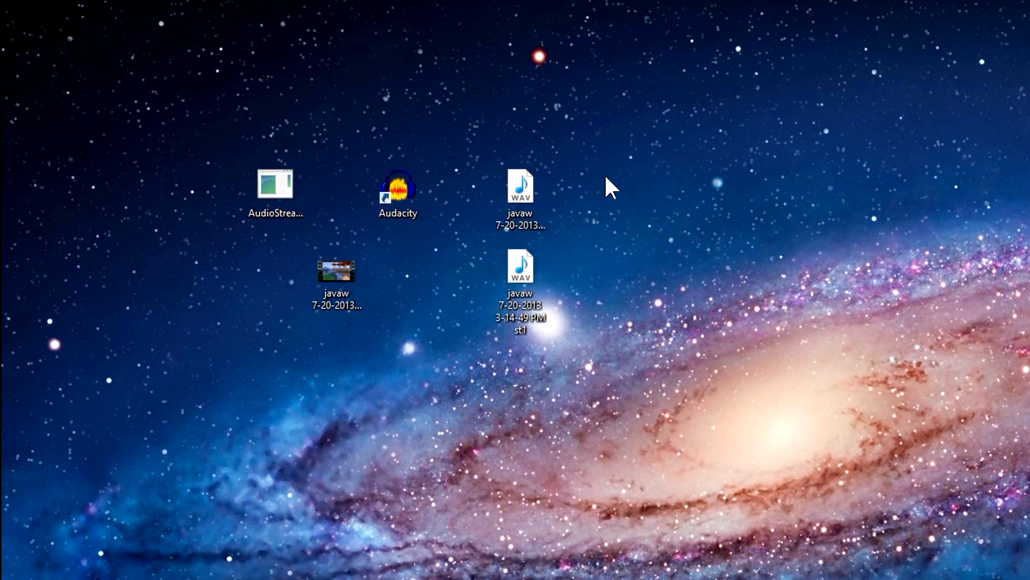
mouse_move(523, 212)
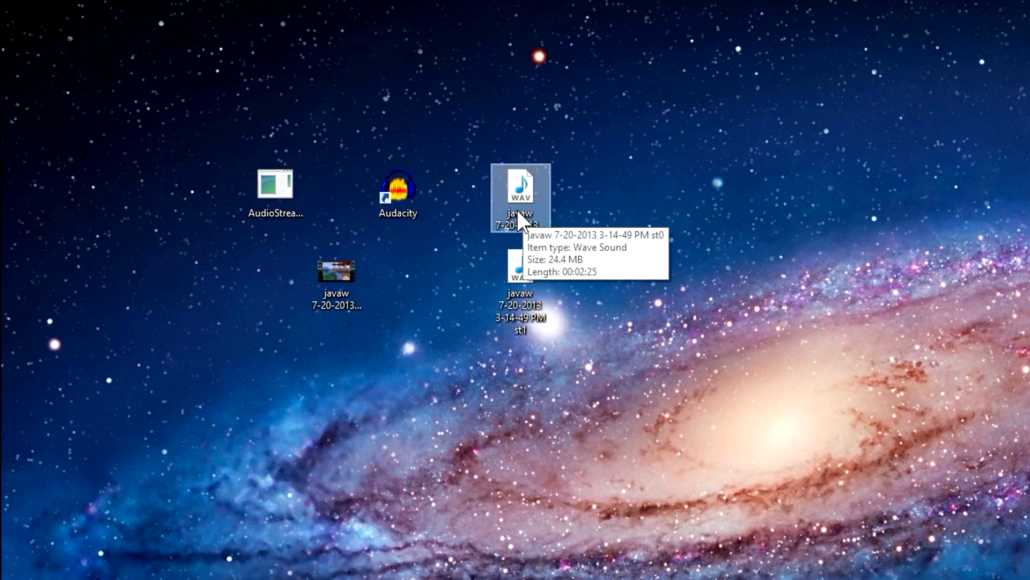
drag(510, 292, 580, 219)
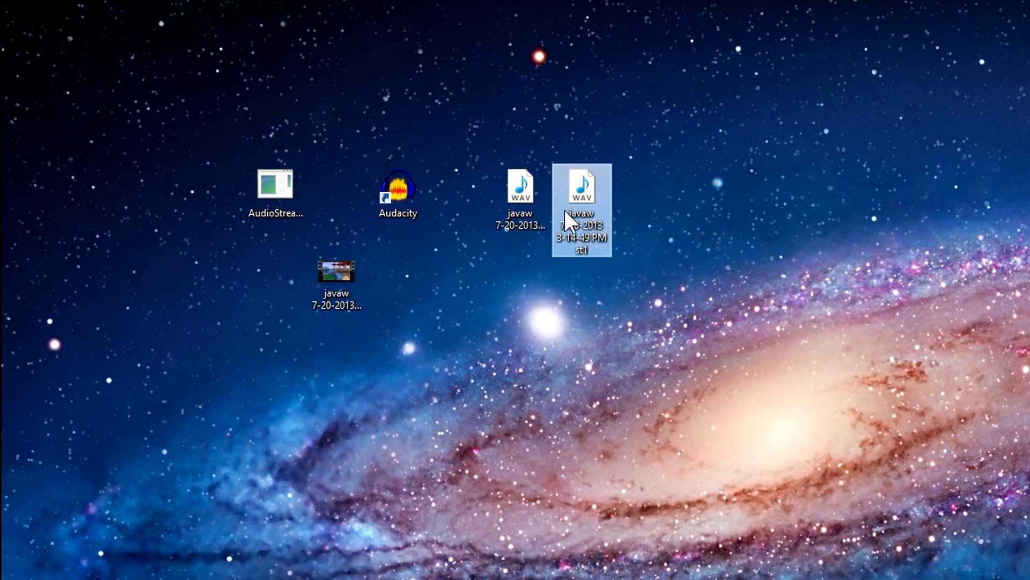
mouse_move(602, 188)
drag(602, 203, 646, 189)
click(527, 197)
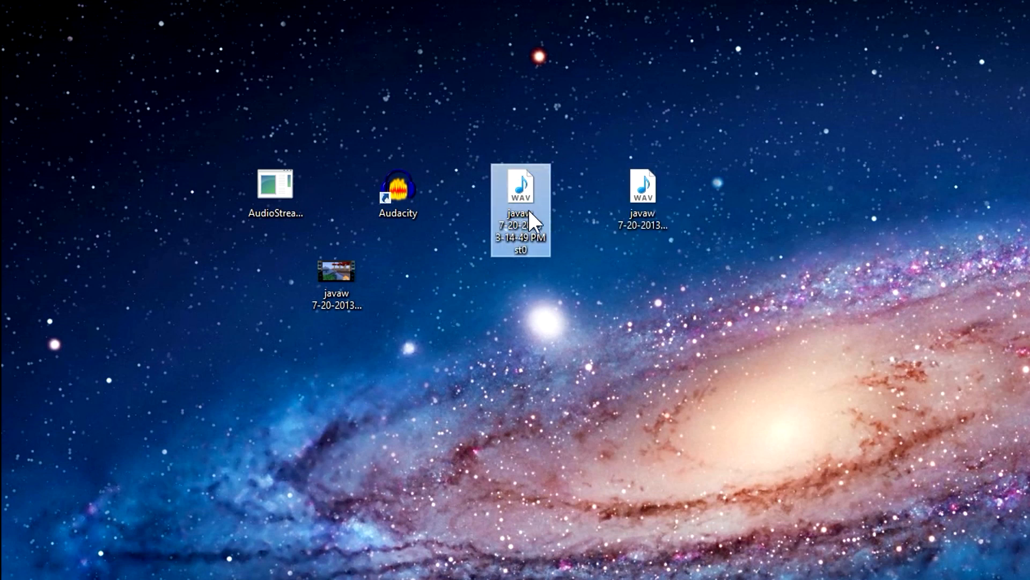
click(637, 210)
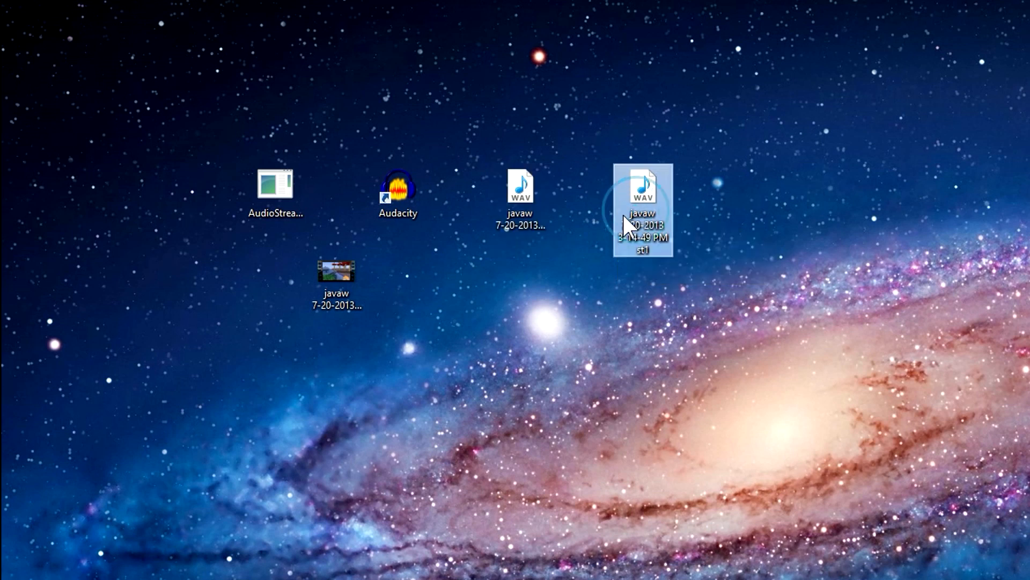
click(533, 211)
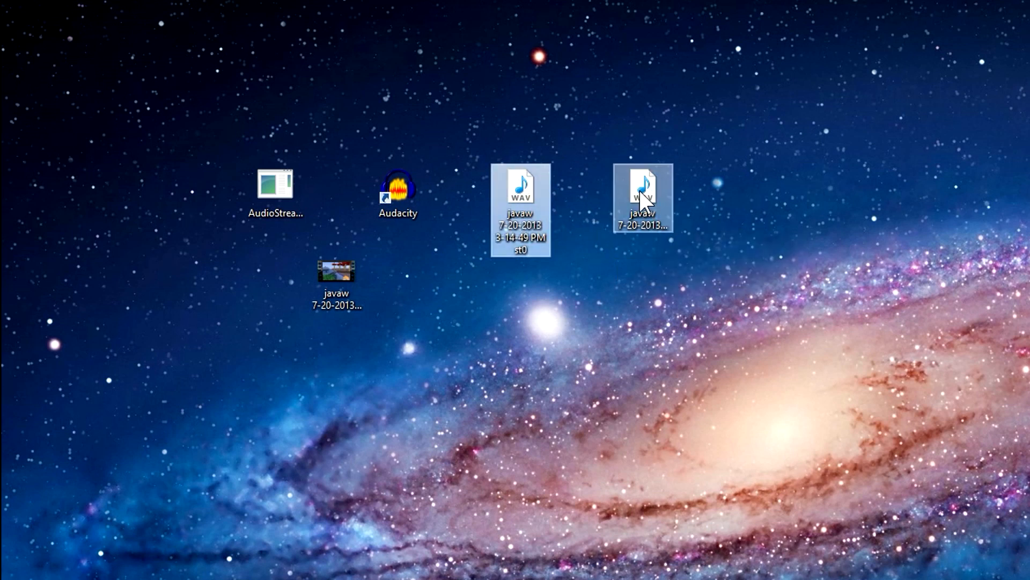
mouse_move(511, 218)
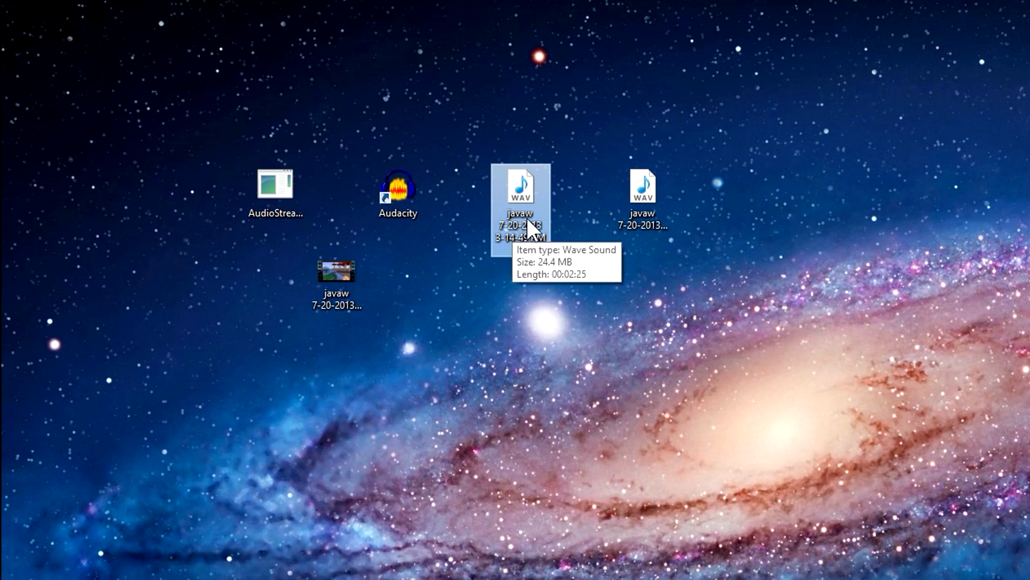
click(563, 217)
click(643, 215)
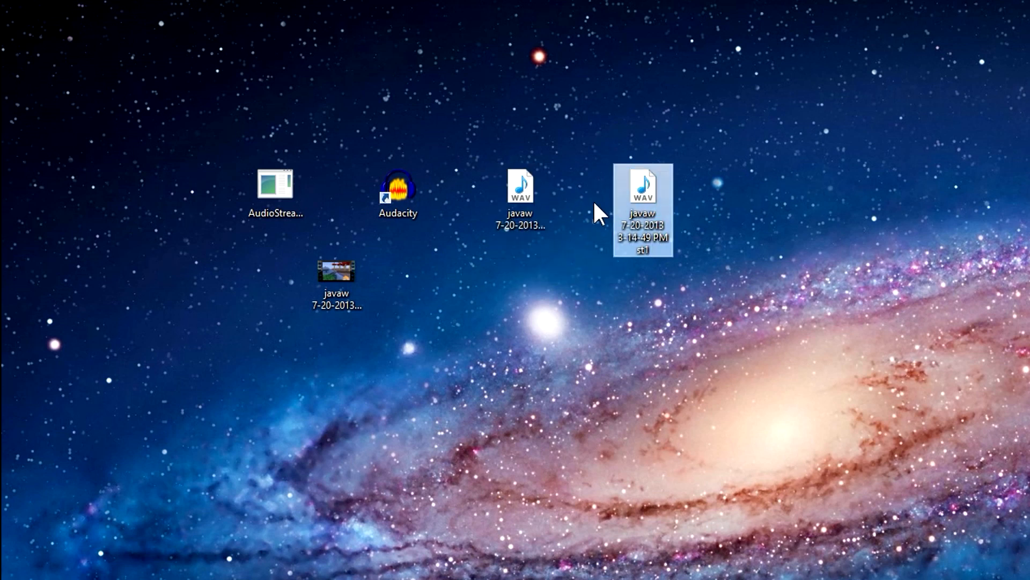
Play the st1 WAV file to hear which audio track it holds, and close the player
click(577, 115)
drag(563, 109, 714, 273)
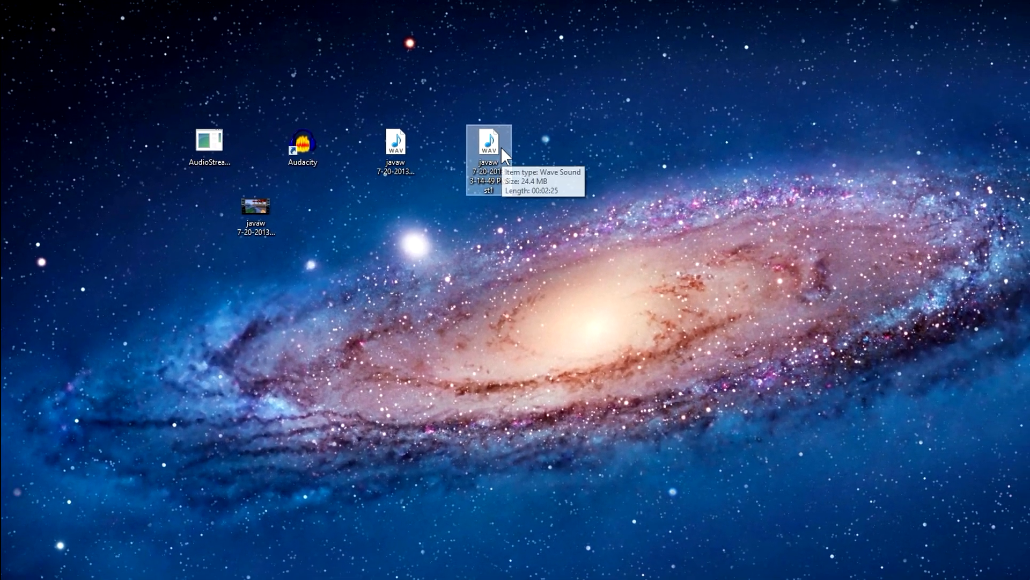
double_click(516, 153)
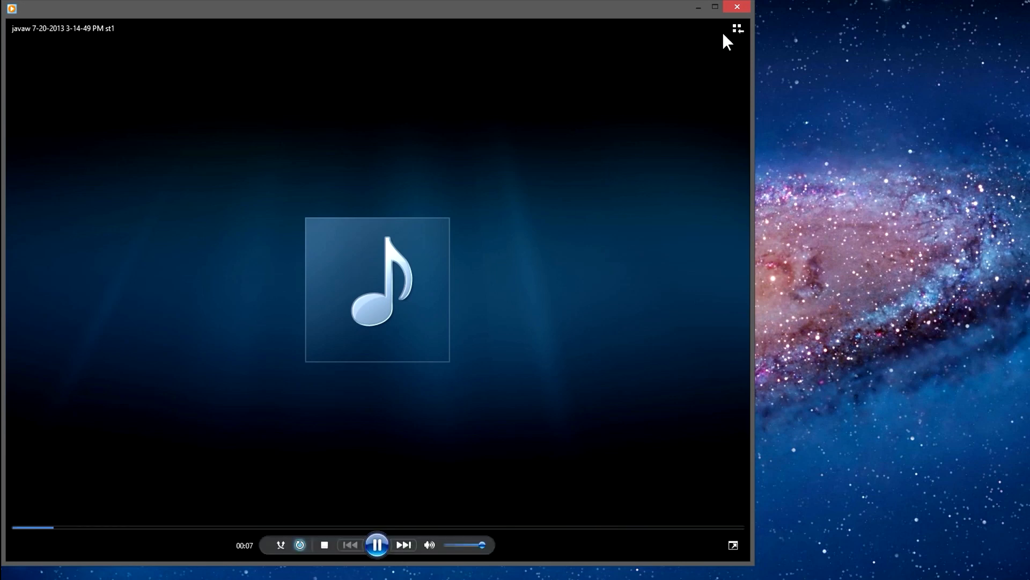
click(749, 6)
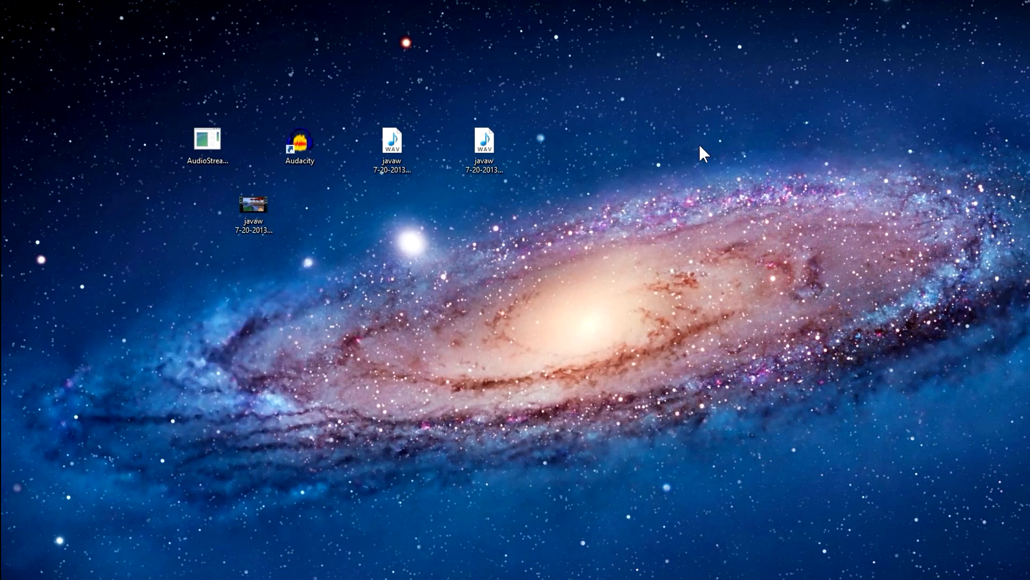
Move the st1 WAV file below the Audacity shortcut and shift the st0 file slightly farther away from it
drag(472, 139, 379, 315)
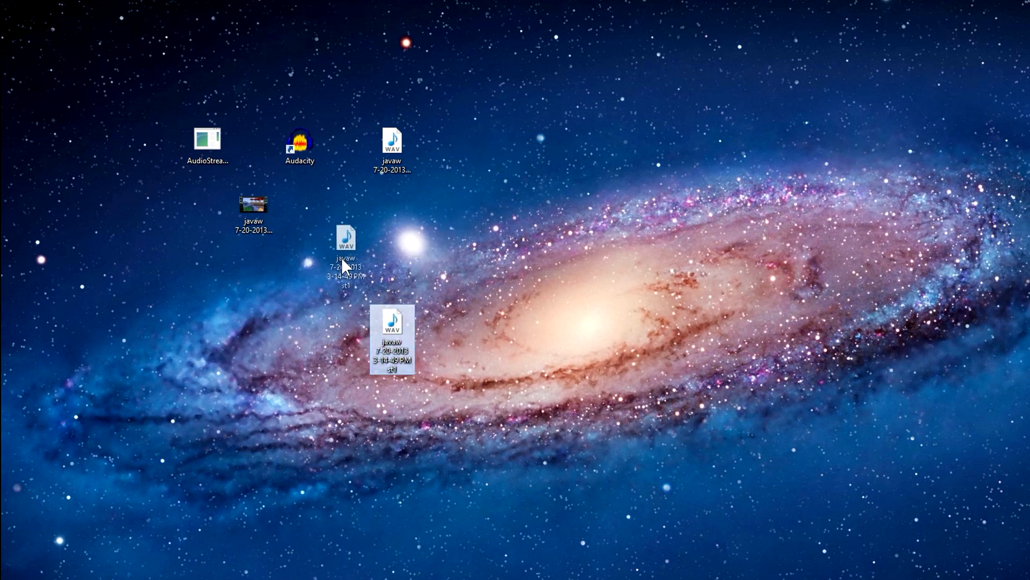
drag(341, 258, 342, 257)
drag(408, 146, 457, 156)
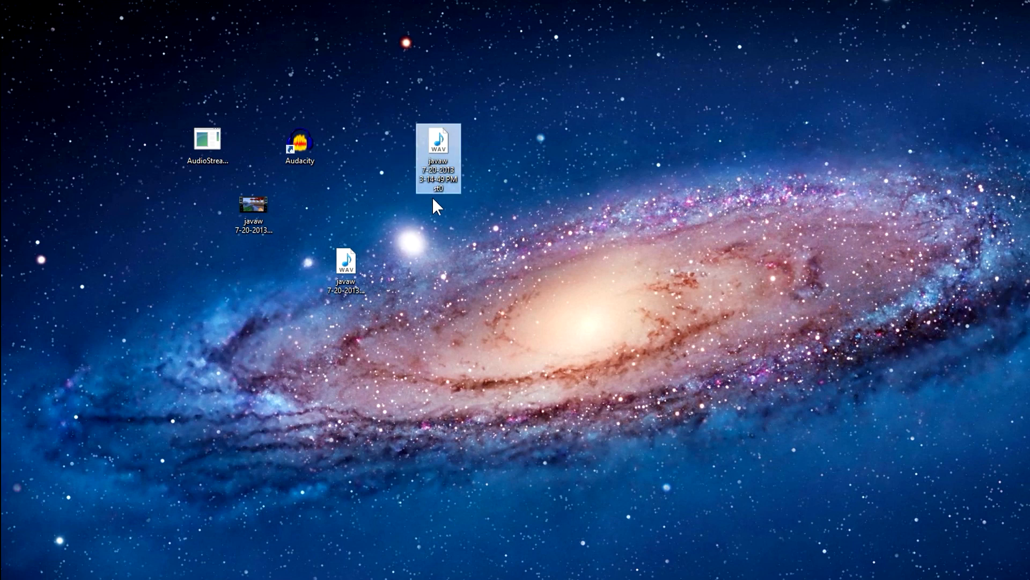
click(472, 209)
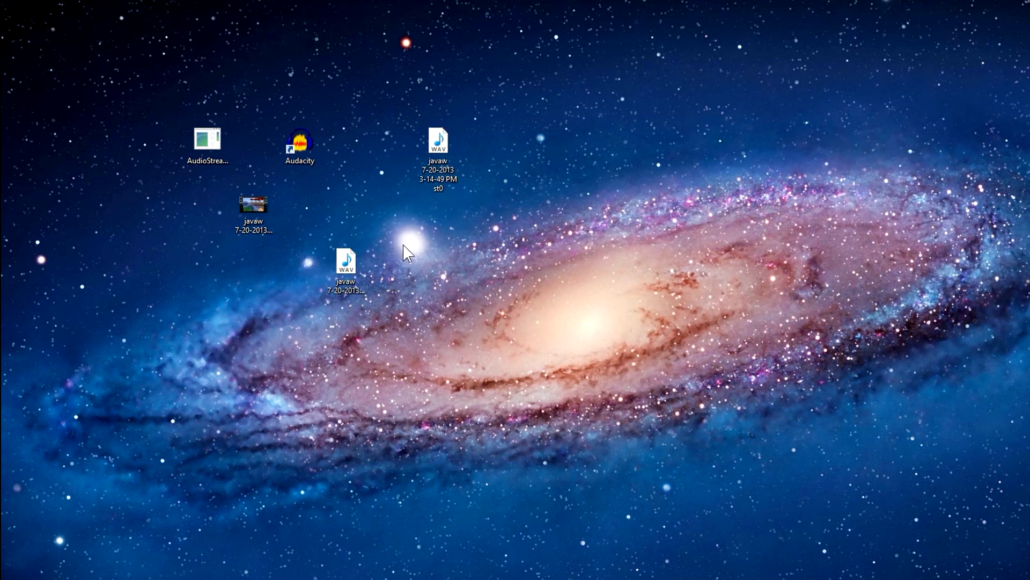
click(339, 275)
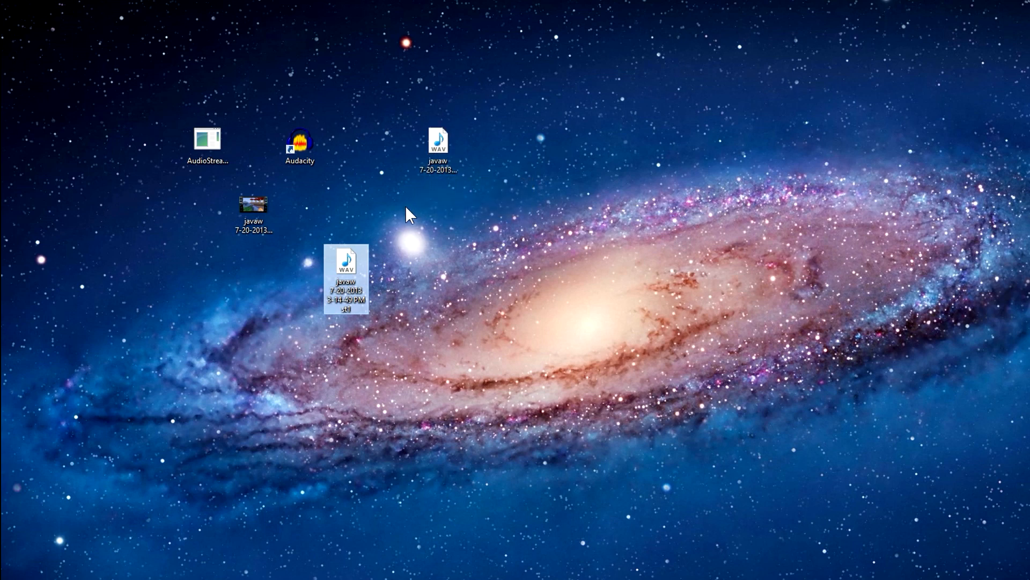
mouse_move(358, 278)
mouse_down()
mouse_move(330, 249)
mouse_move(360, 269)
mouse_up()
drag(397, 110, 475, 185)
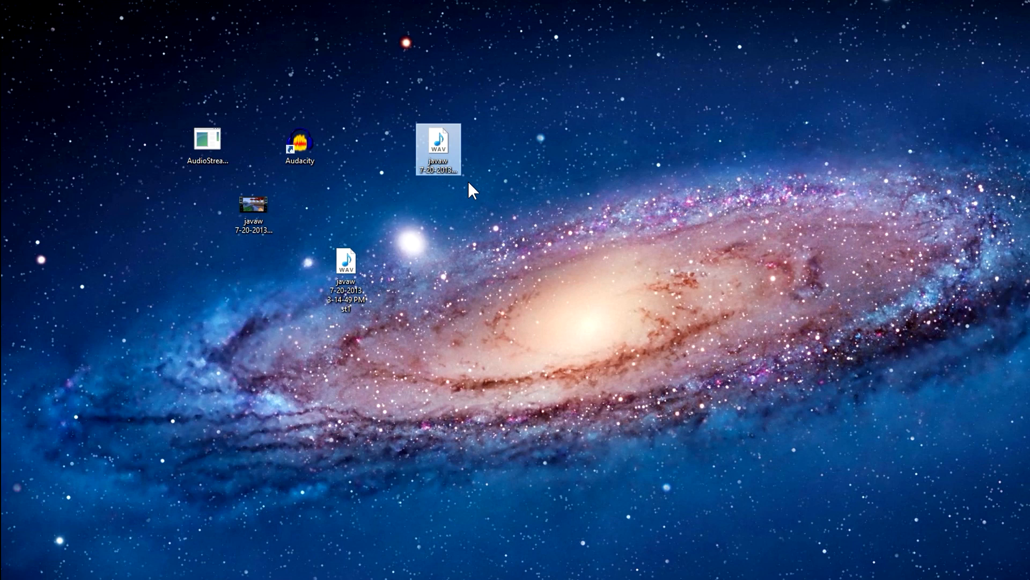
click(466, 182)
click(363, 273)
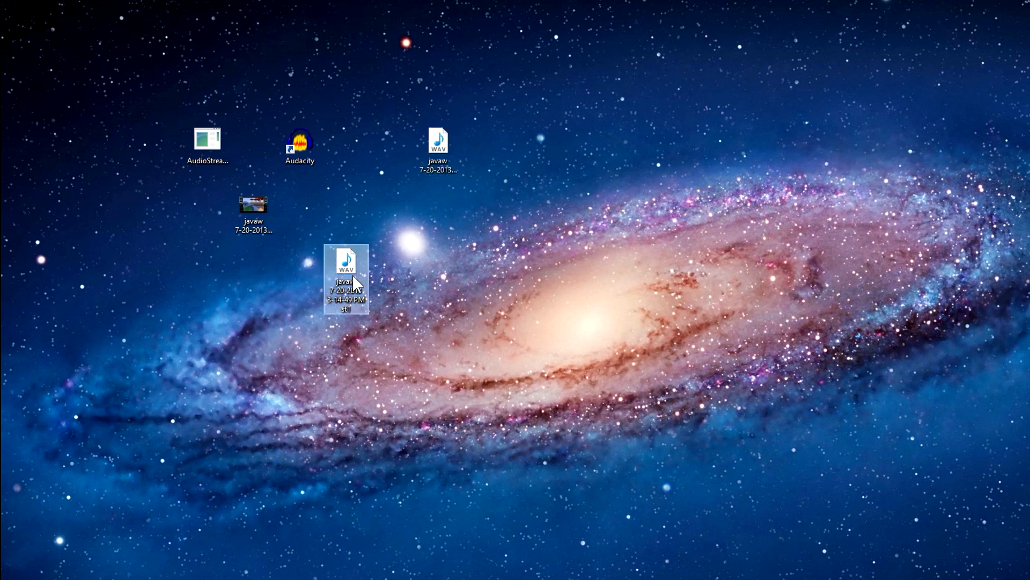
click(324, 241)
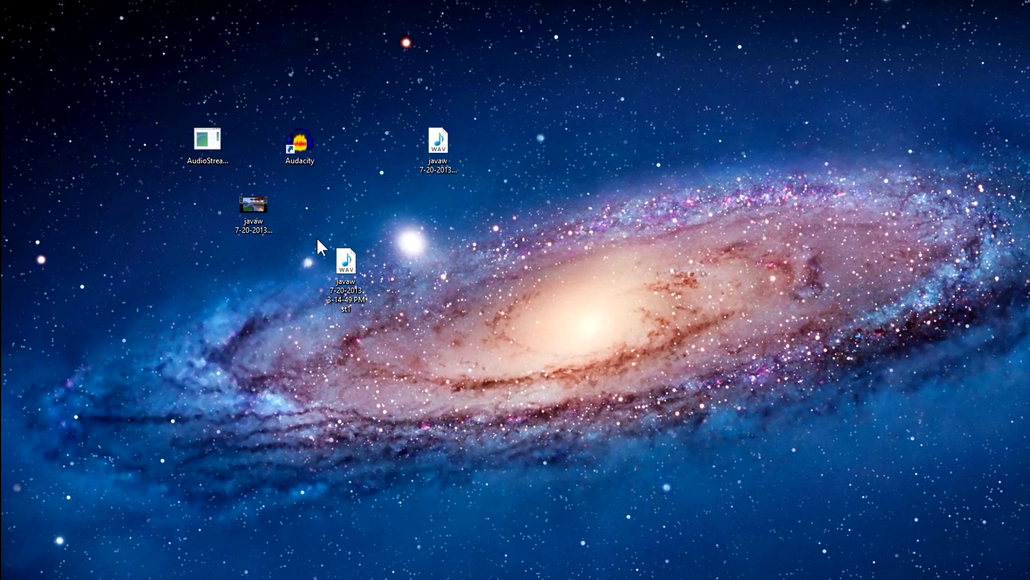
mouse_move(346, 269)
drag(269, 101, 330, 185)
key(Return)
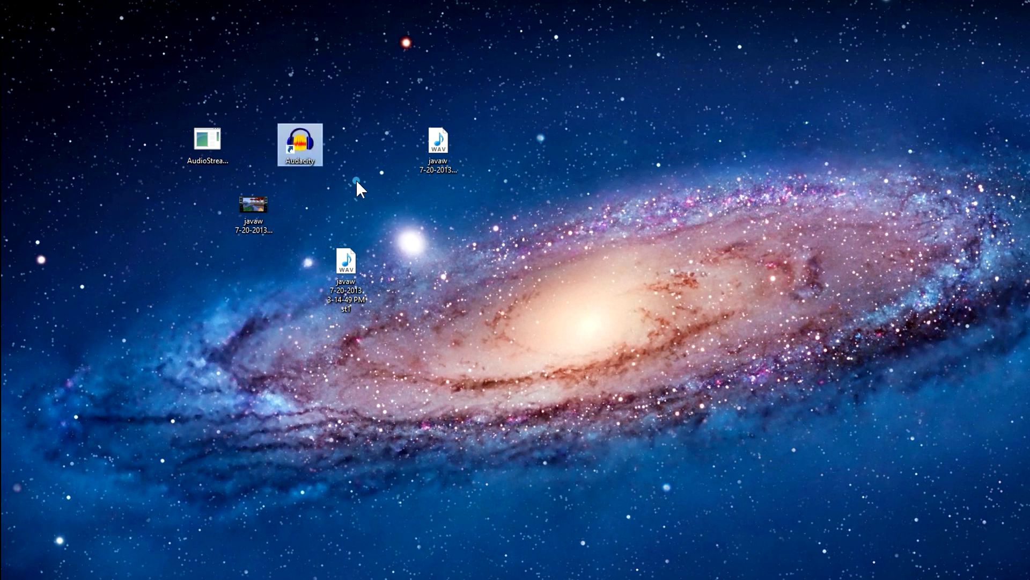
click(356, 181)
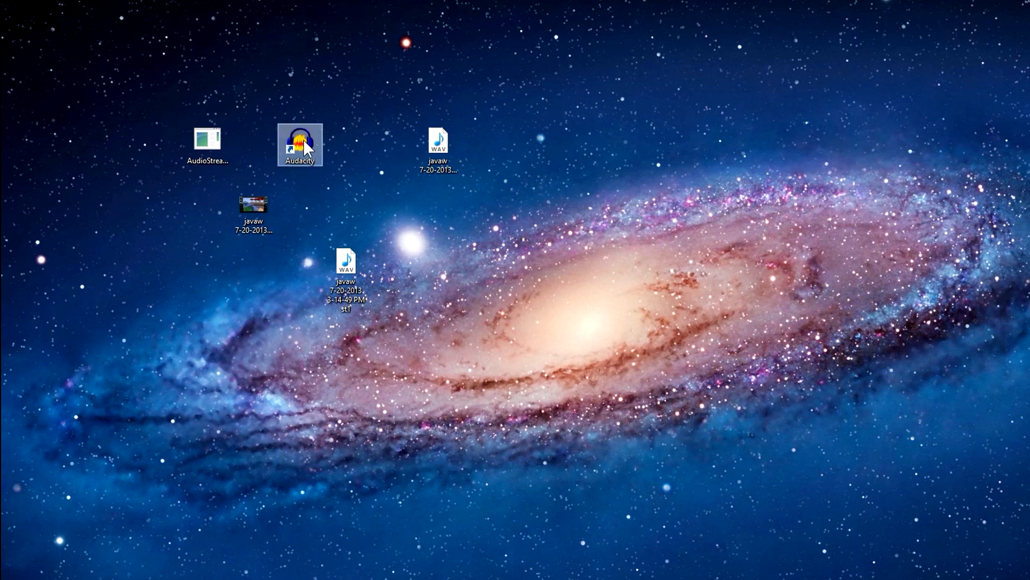
mouse_move(342, 276)
mouse_down()
mouse_move(297, 145)
mouse_move(341, 282)
mouse_up()
right_click(341, 281)
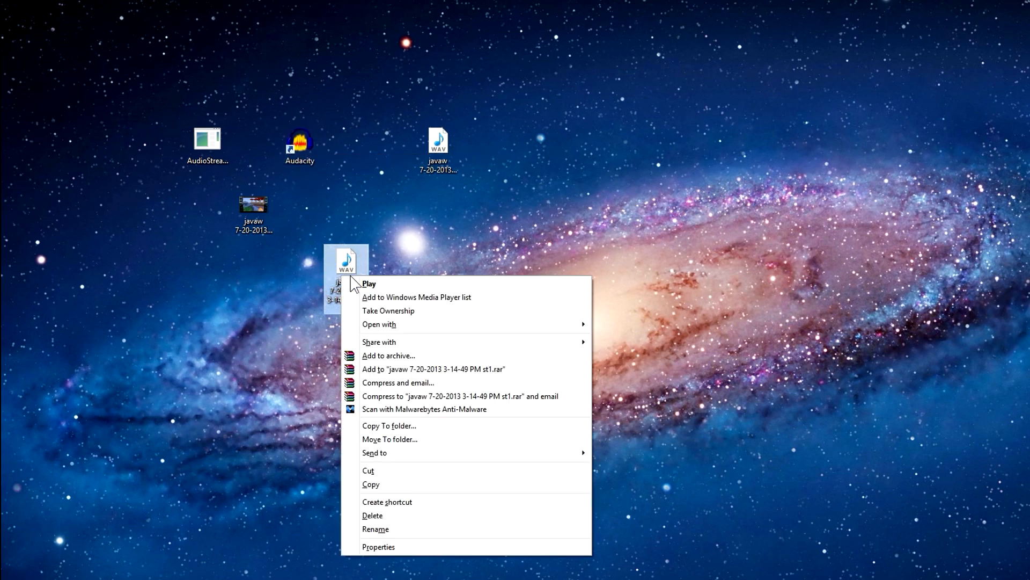
mouse_move(445, 324)
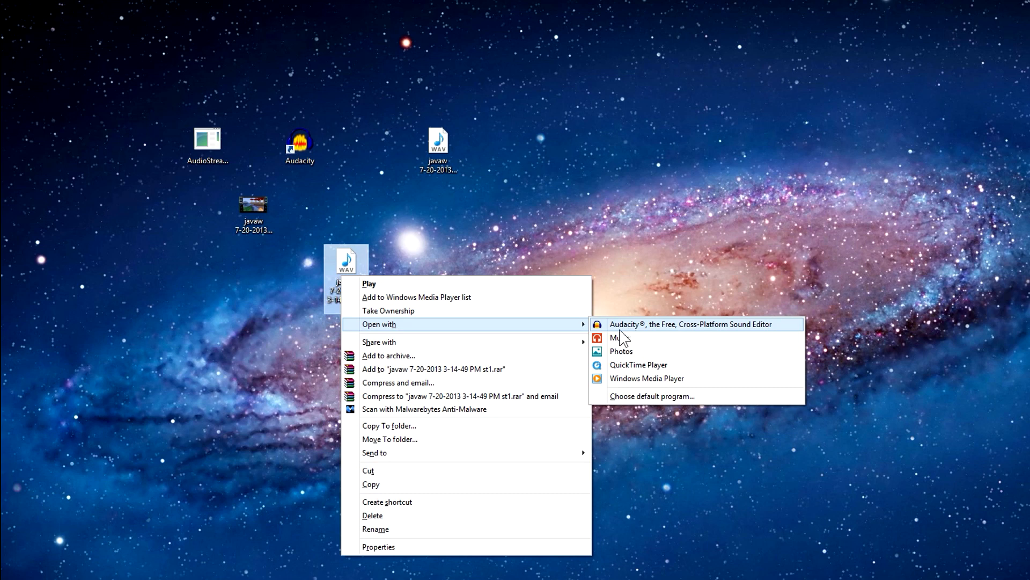
click(601, 251)
click(353, 266)
mouse_move(353, 266)
mouse_down()
mouse_move(307, 146)
mouse_move(347, 198)
mouse_move(353, 268)
mouse_up()
Launch Audacity and move its window clear of the desktop WAV files
double_click(301, 161)
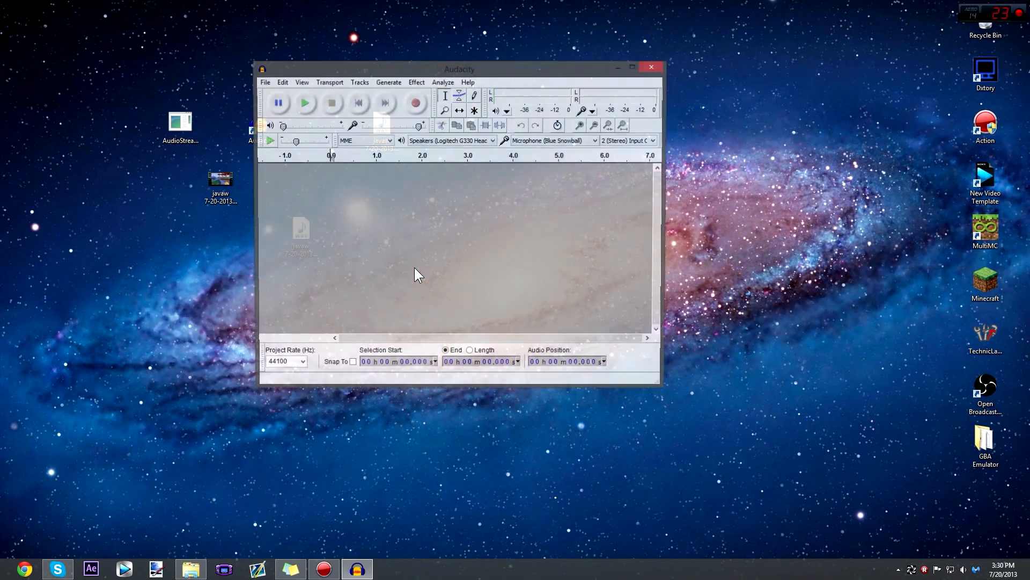
drag(428, 71, 663, 74)
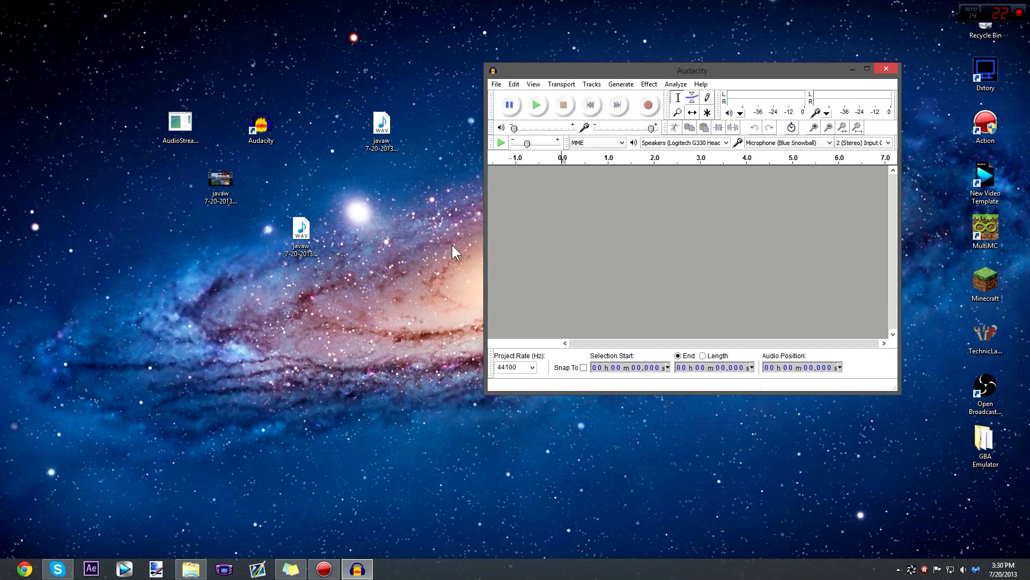
click(301, 232)
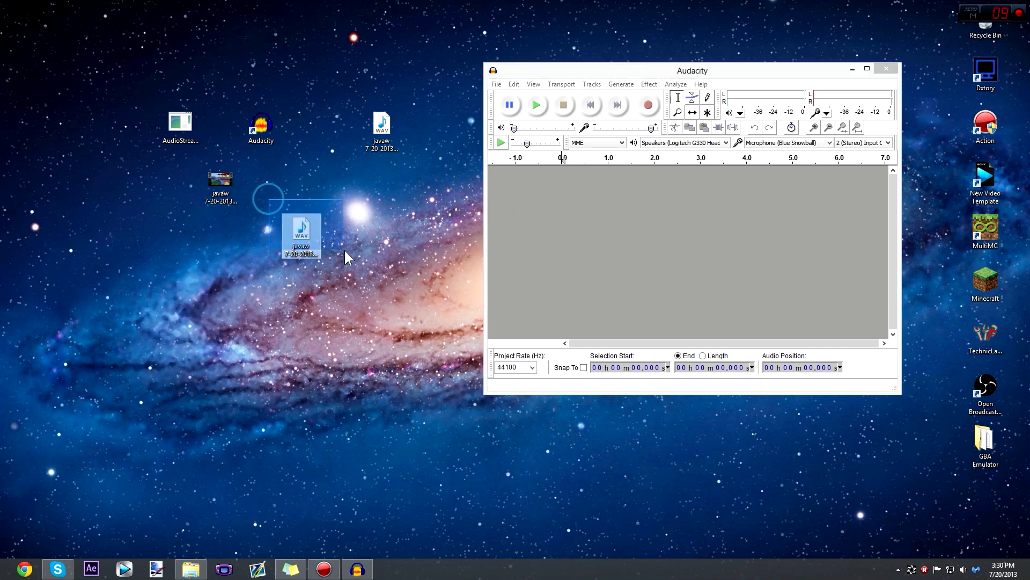
right_click(303, 234)
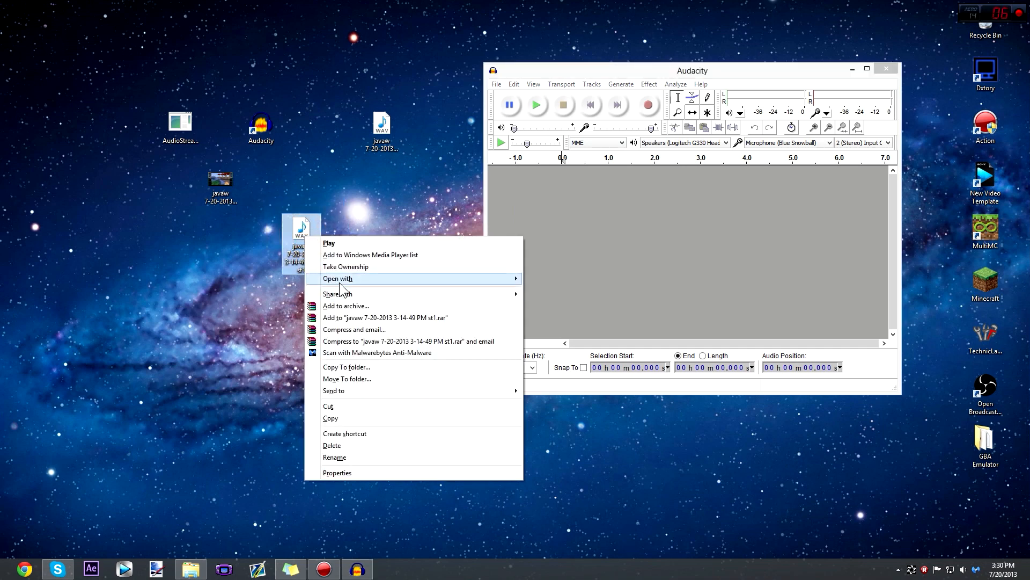
mouse_move(342, 282)
click(333, 194)
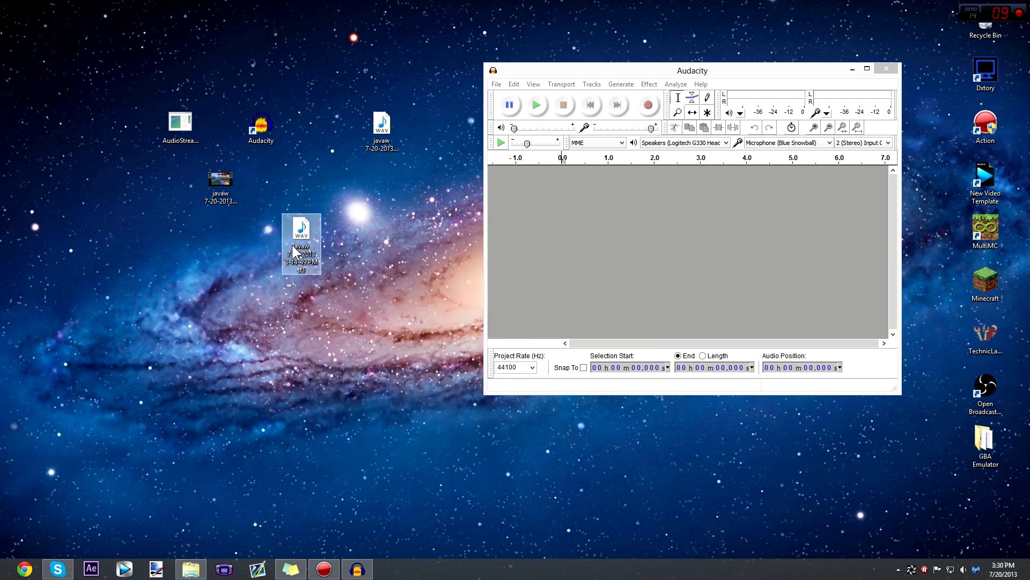
Import the st1 WAV file from the desktop into the empty Audacity project and maximize the window
drag(292, 244, 531, 210)
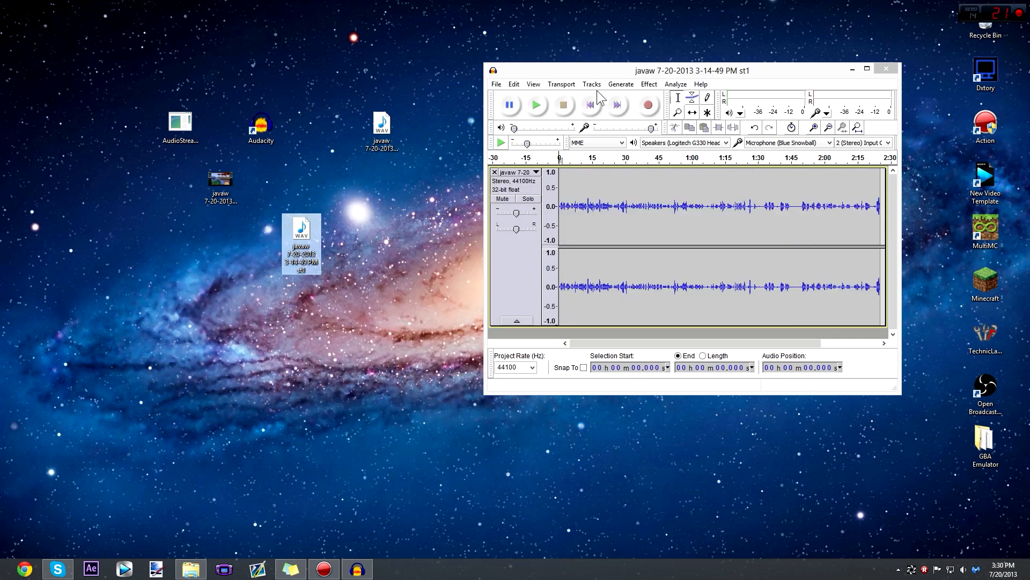
drag(616, 69, 422, 103)
click(672, 102)
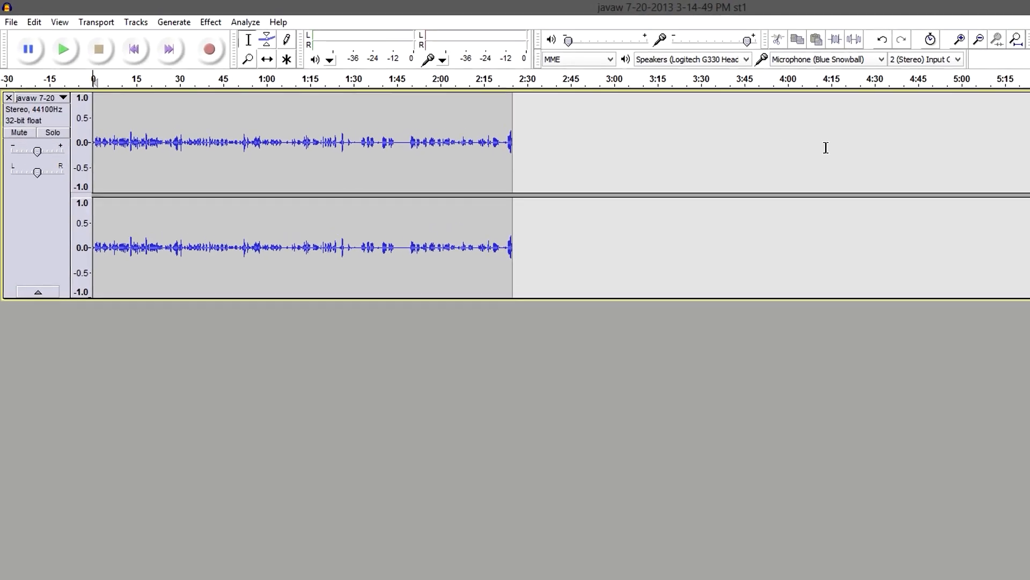
Play the opening of the imported st1 track and stop playback
click(62, 48)
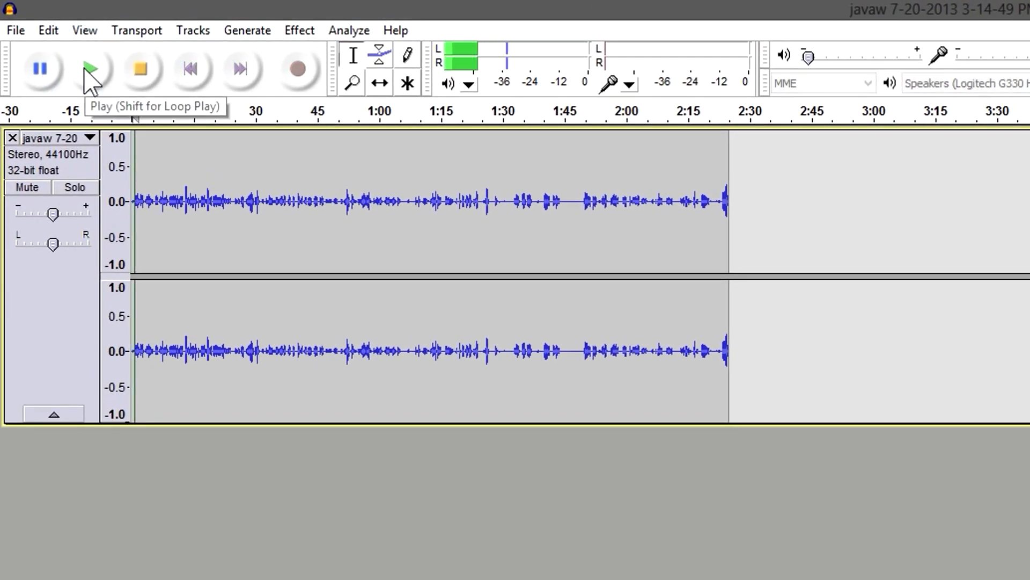
click(140, 68)
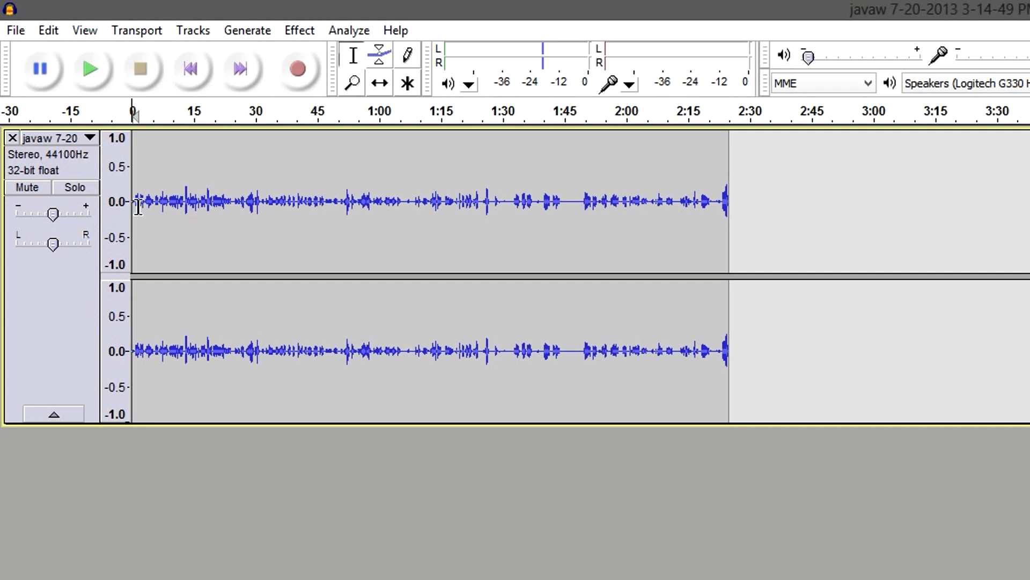
drag(139, 207, 218, 207)
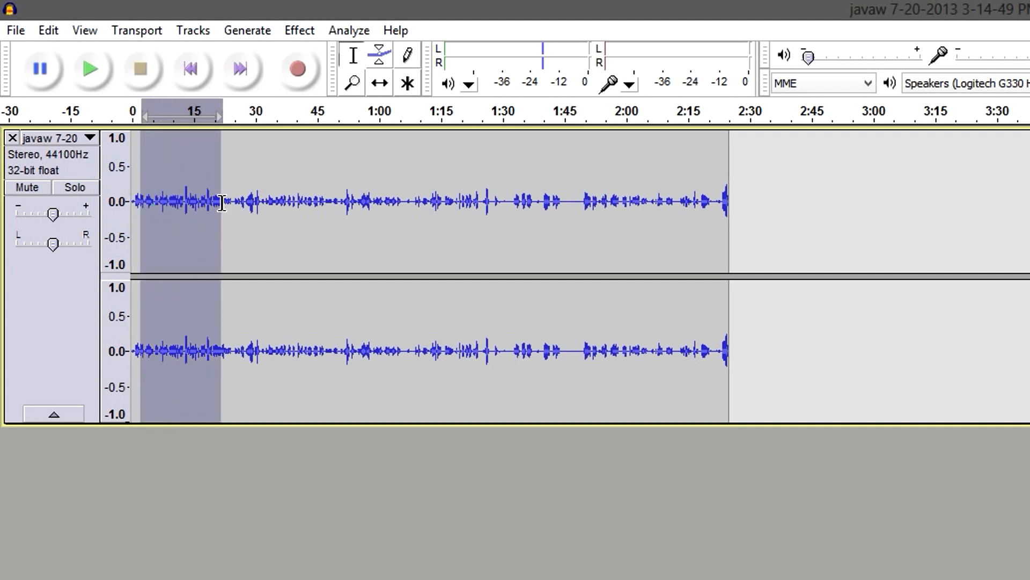
click(191, 206)
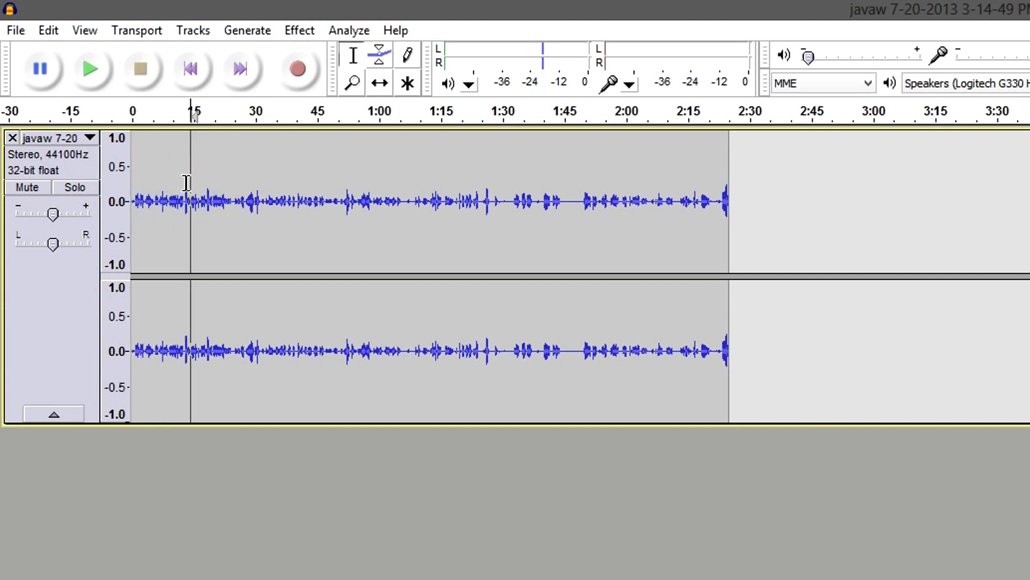
click(187, 184)
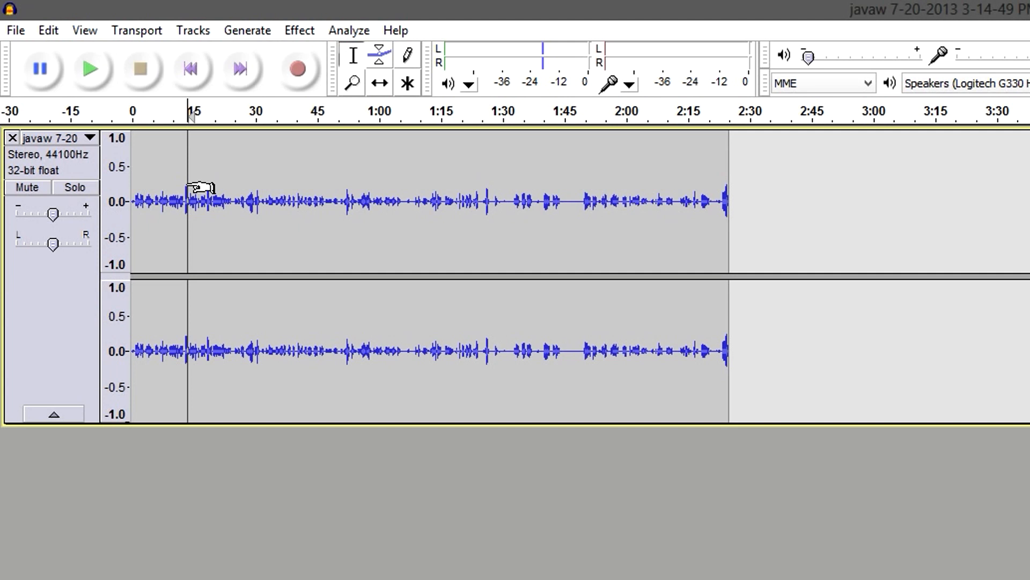
key(ctrl+a)
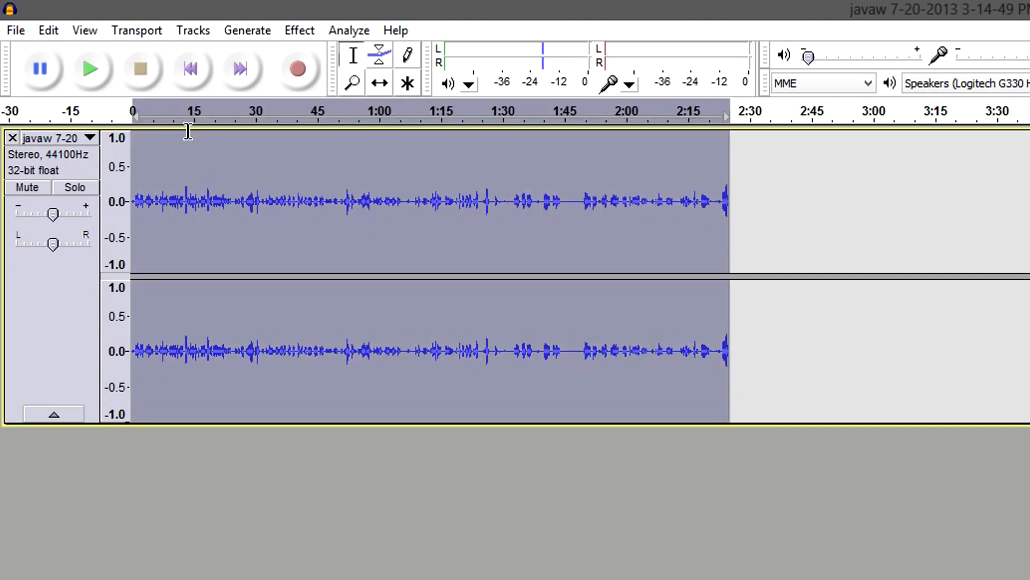
click(189, 132)
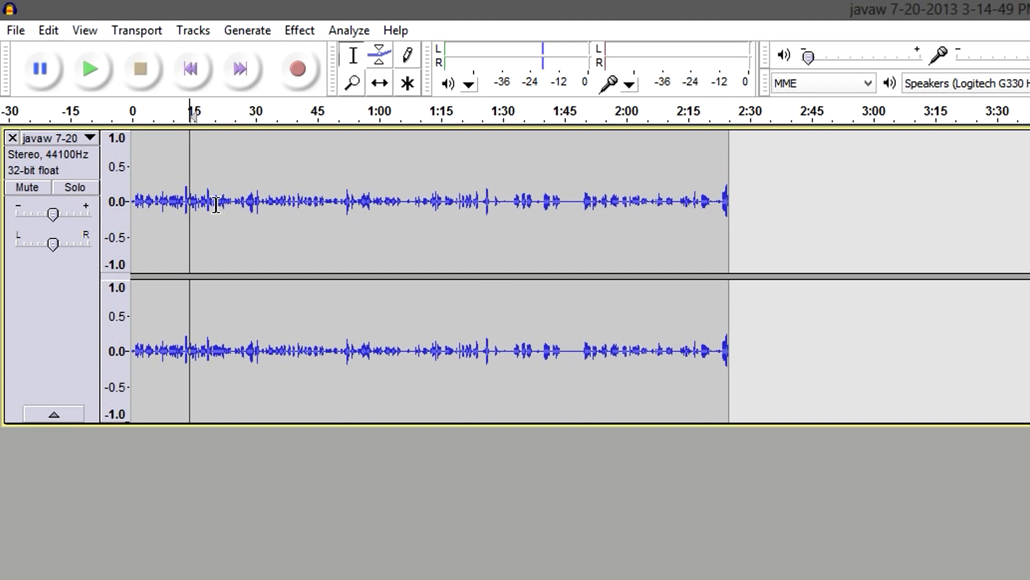
drag(161, 202, 678, 203)
click(566, 202)
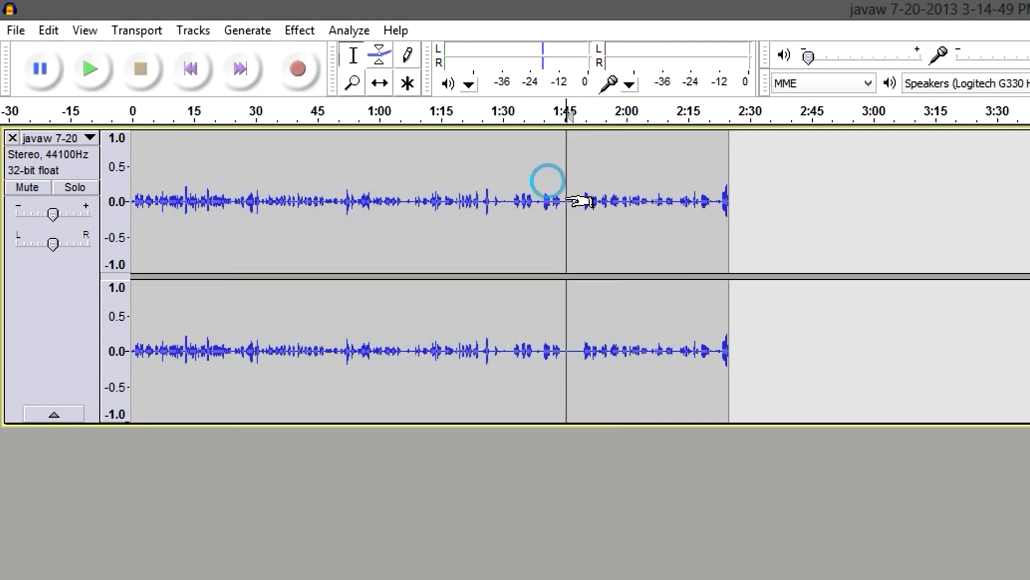
Play short passages of the track from about 1:50 and from about 1:45 to compare the loud and quiet parts
click(583, 201)
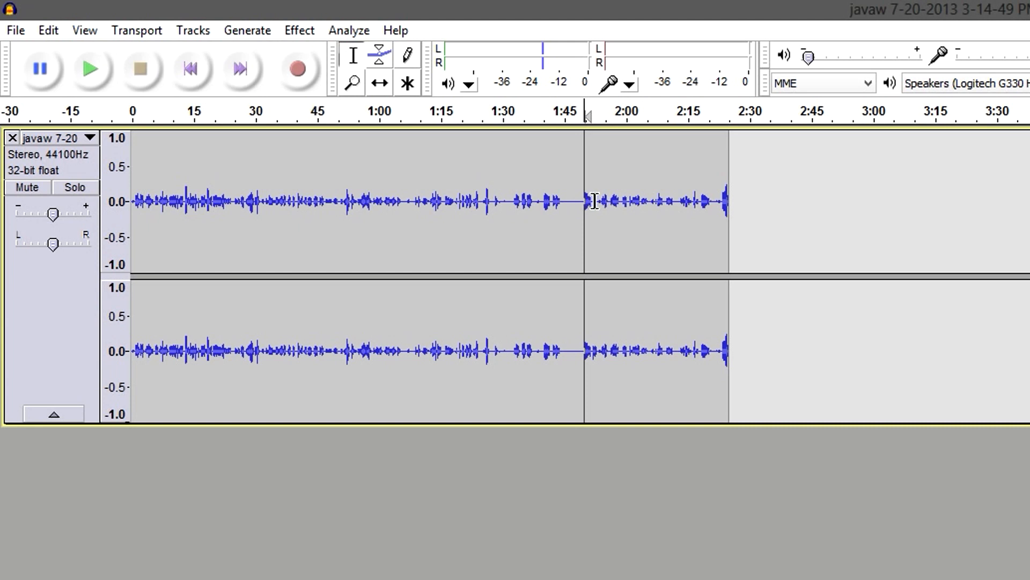
click(94, 73)
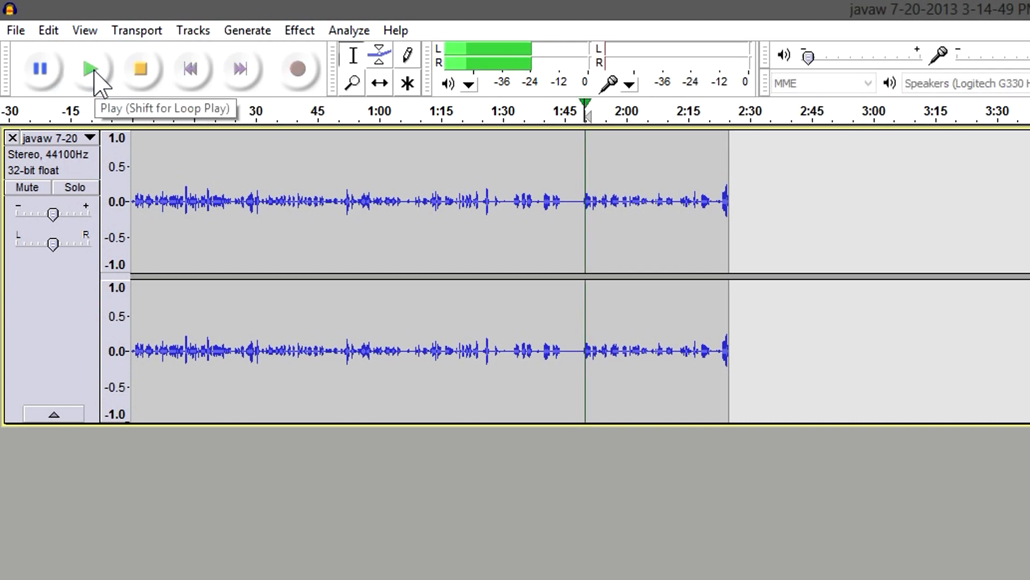
click(135, 70)
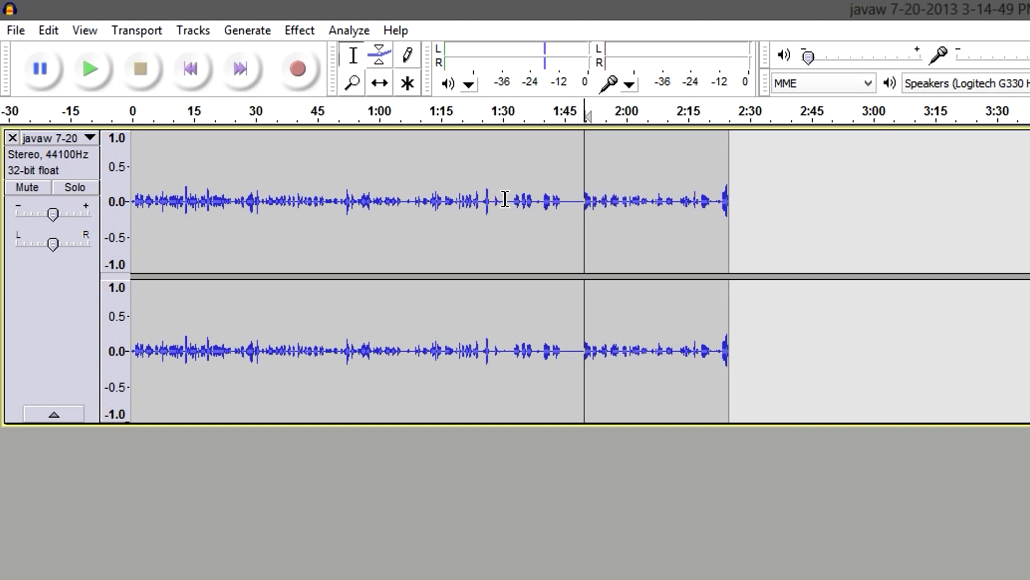
click(569, 198)
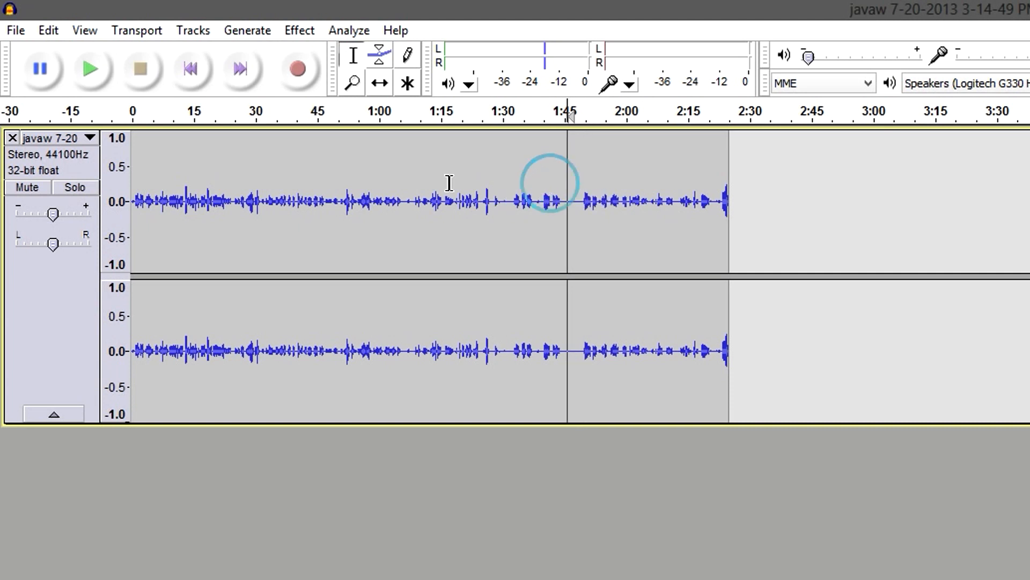
click(106, 71)
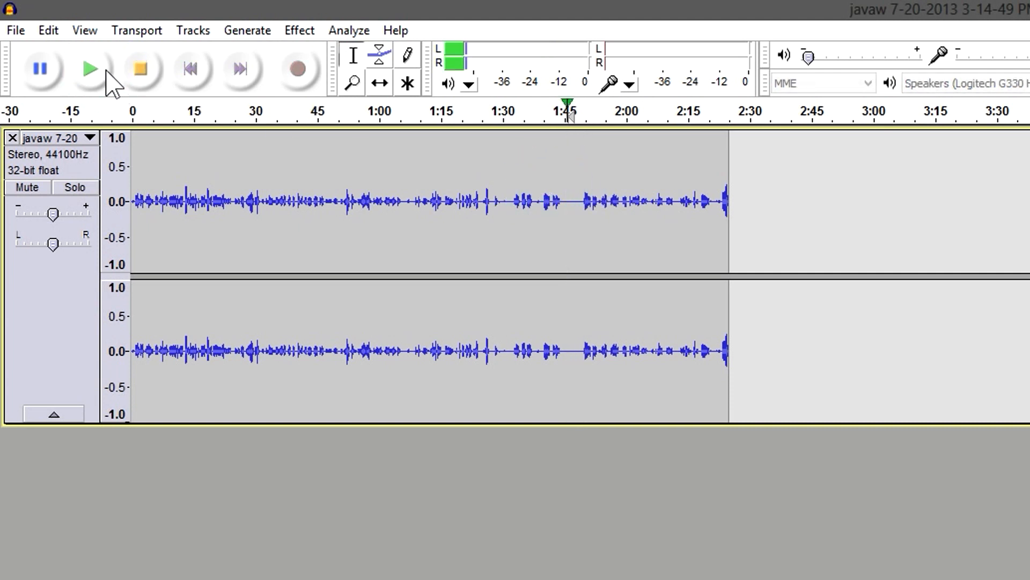
click(142, 73)
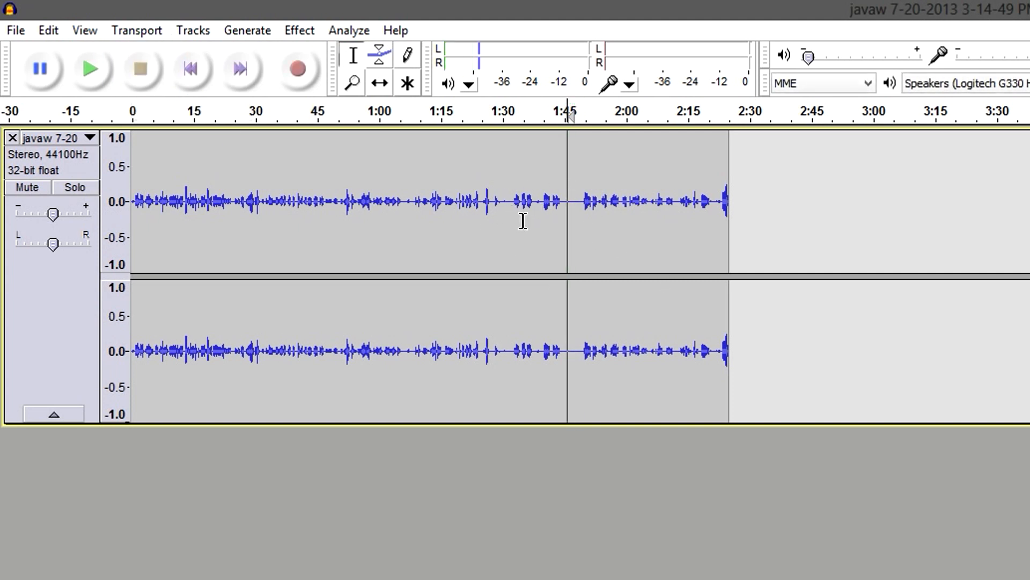
click(136, 204)
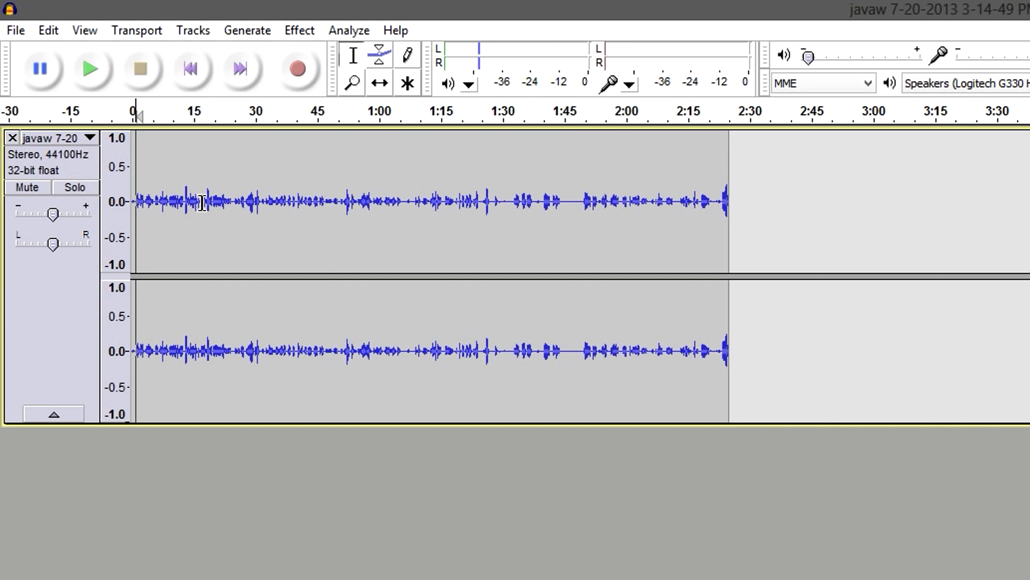
key(ctrl+a)
click(773, 197)
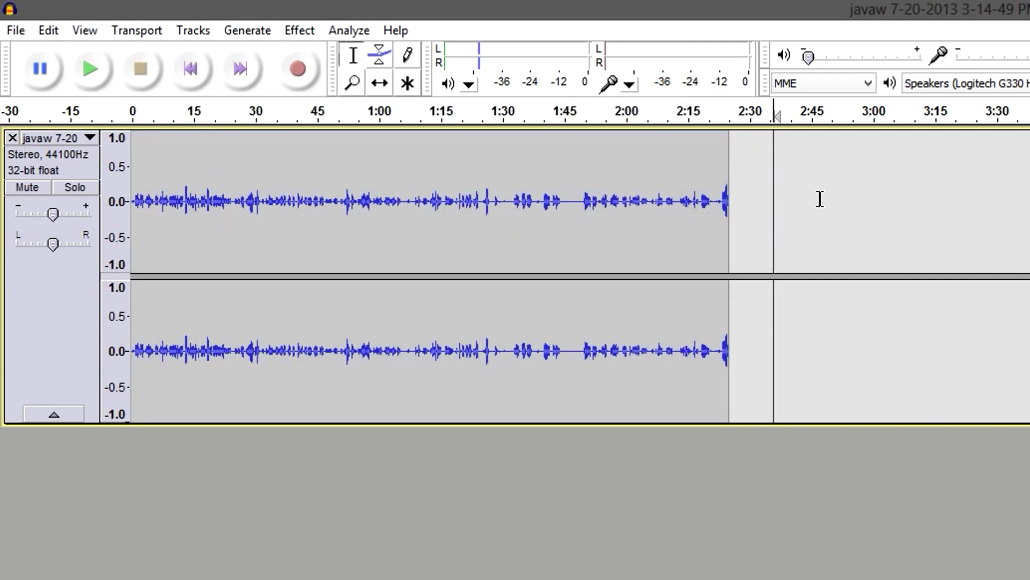
drag(817, 199, 102, 230)
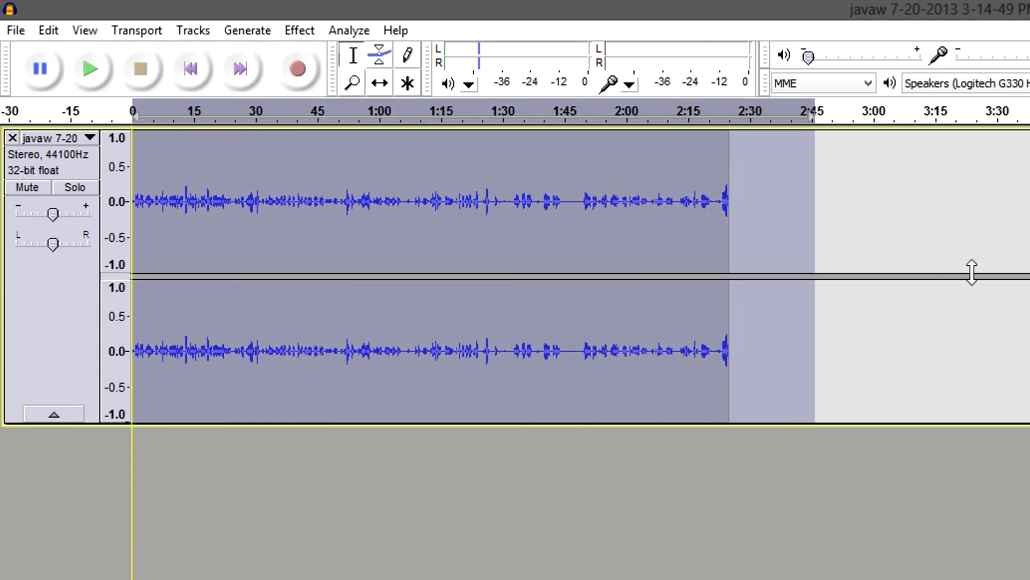
click(605, 199)
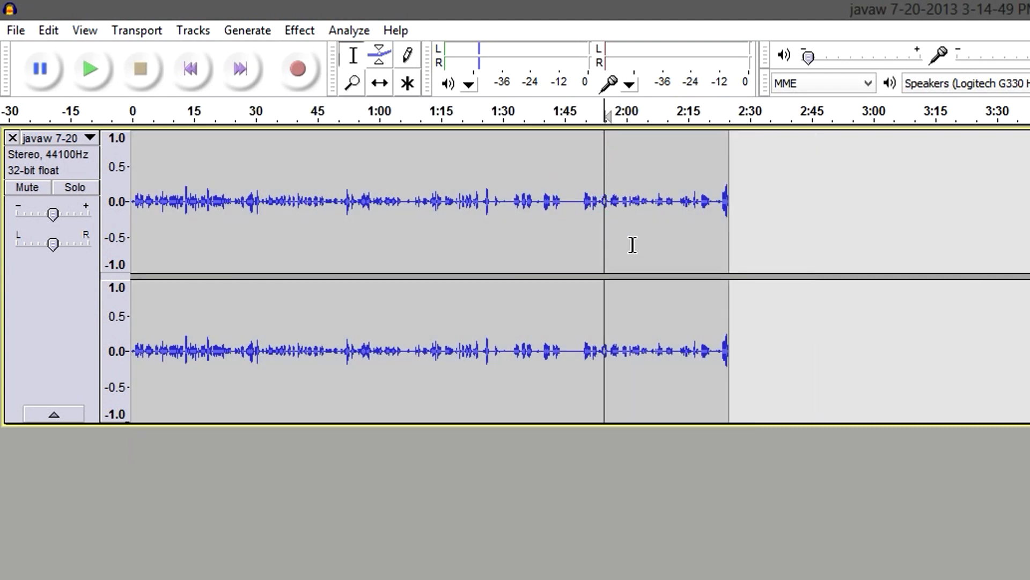
Apply the Compressor effect to the entire track with a -4 dB threshold, -40 dB noise floor and 5:1 ratio
key(ctrl+a)
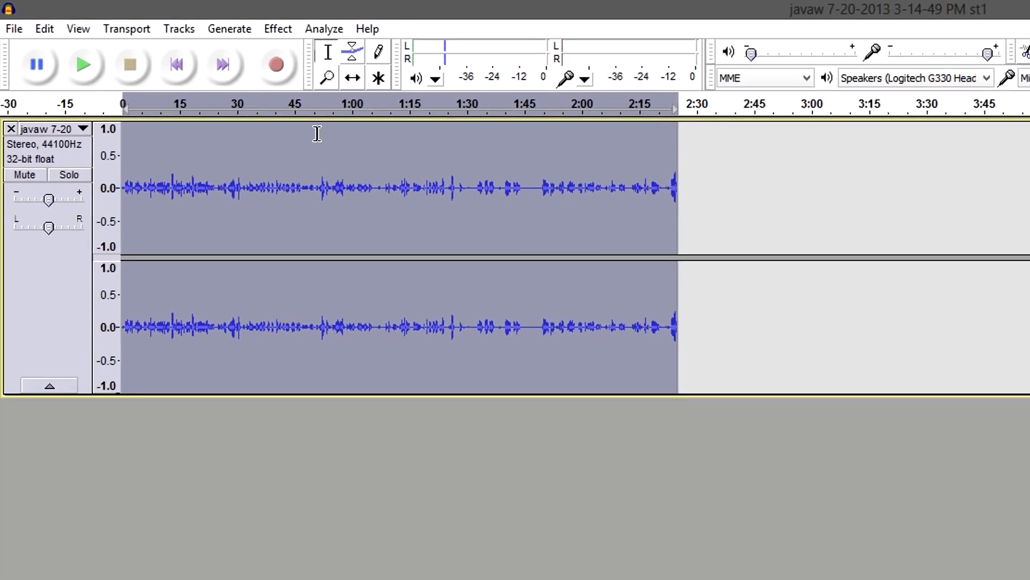
click(260, 28)
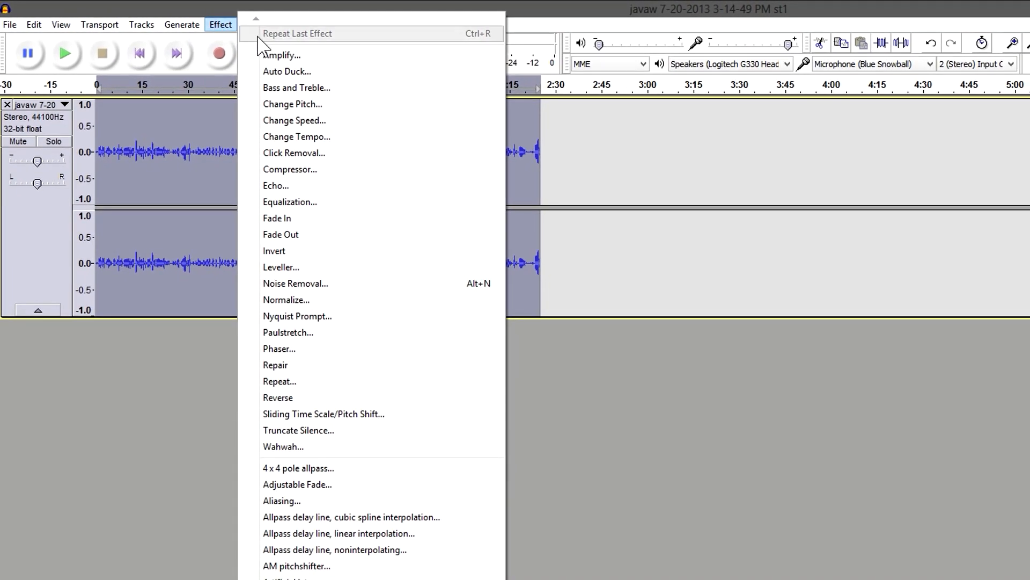
click(288, 170)
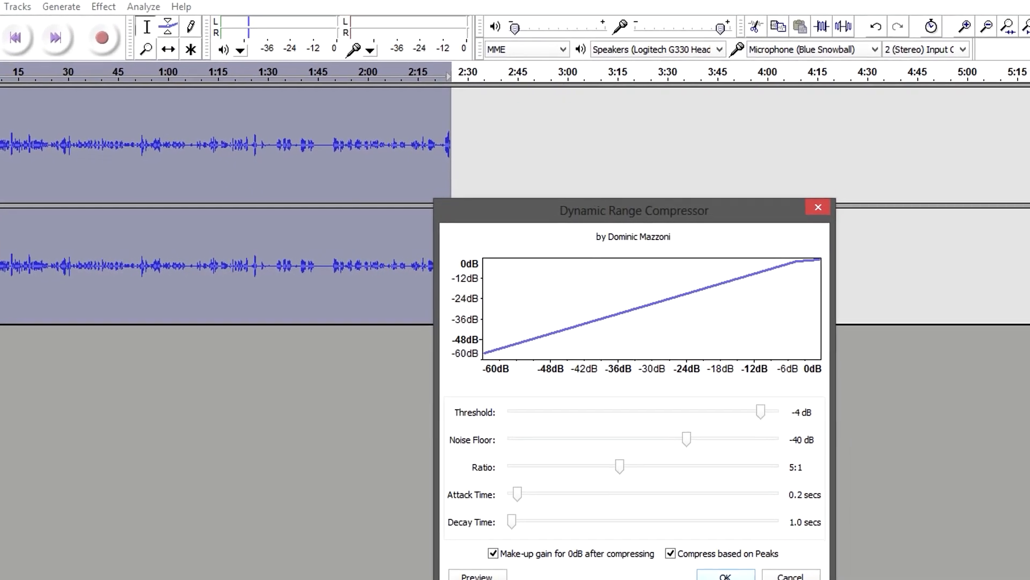
drag(620, 209, 799, 89)
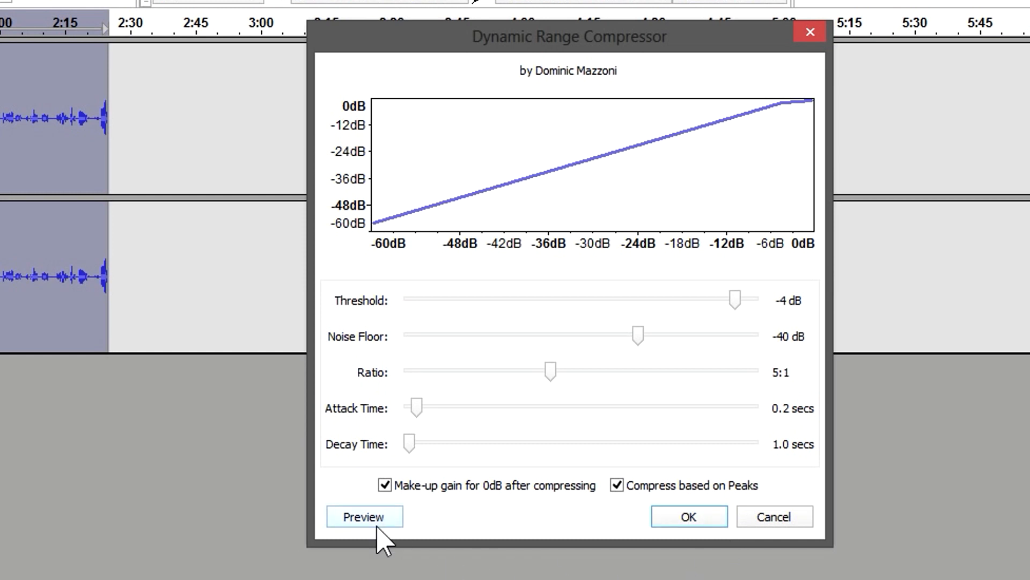
click(681, 517)
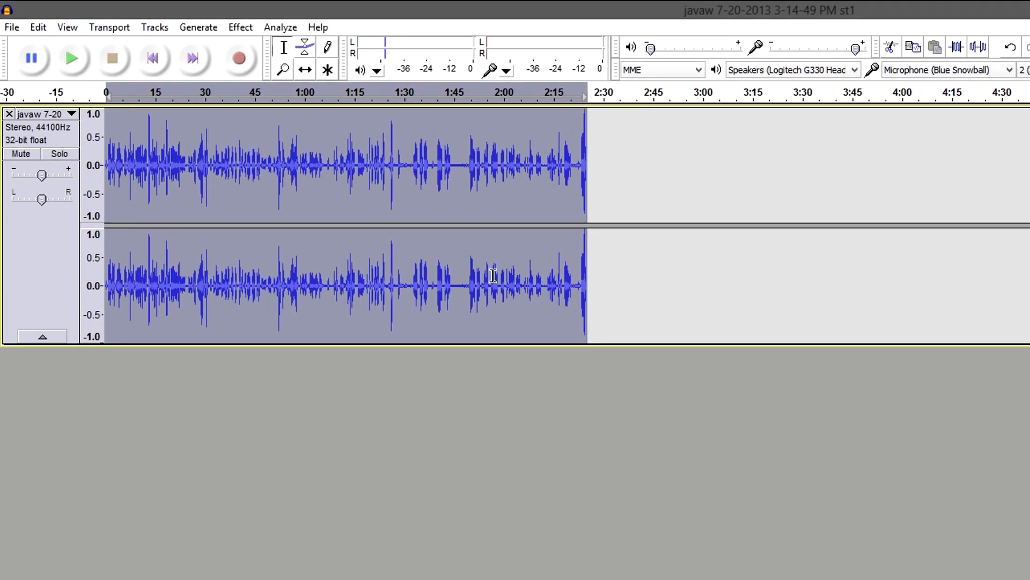
Play the compressed track from a few seconds in to hear the effect, and stop playback
click(117, 293)
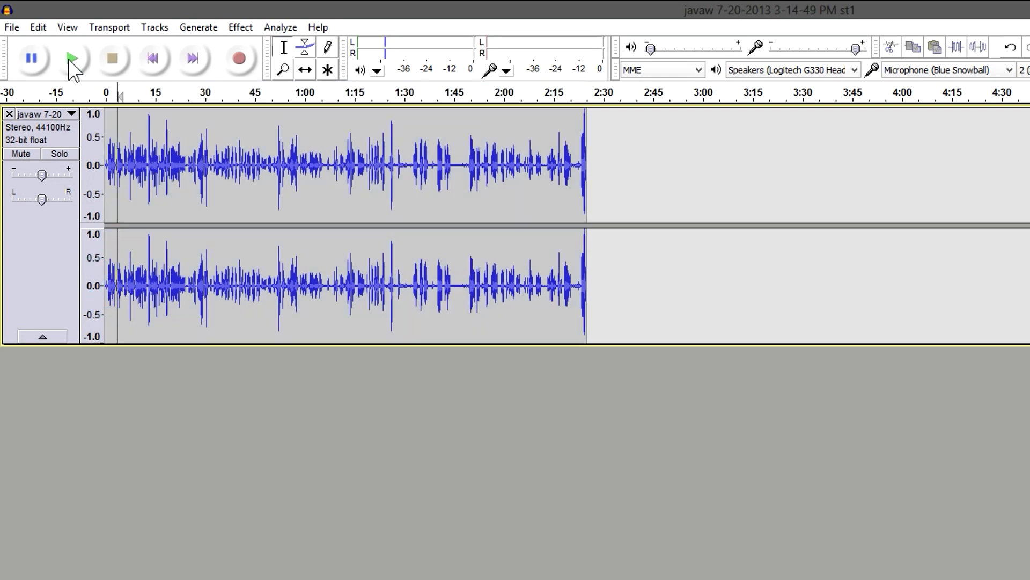
click(71, 59)
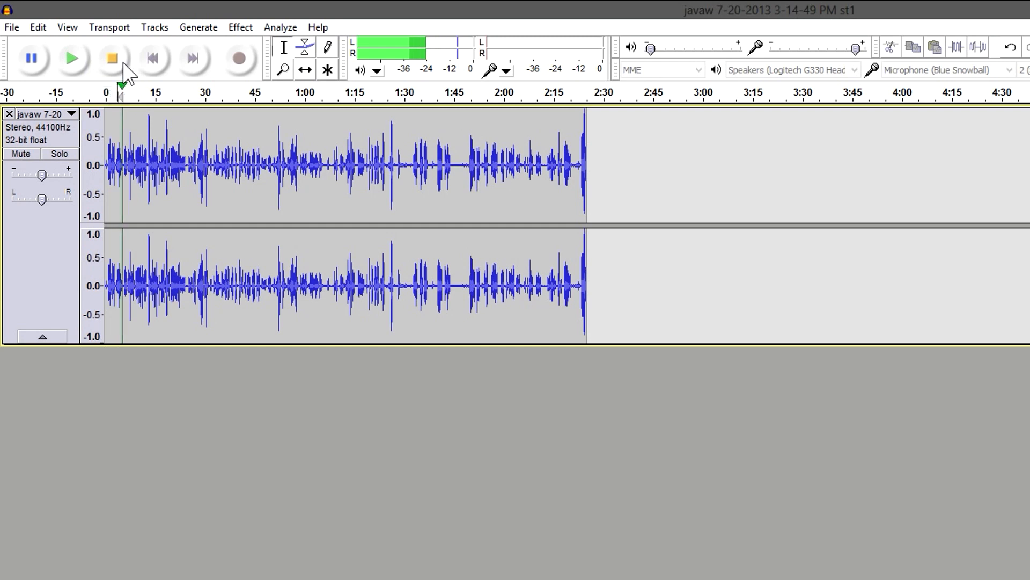
click(112, 58)
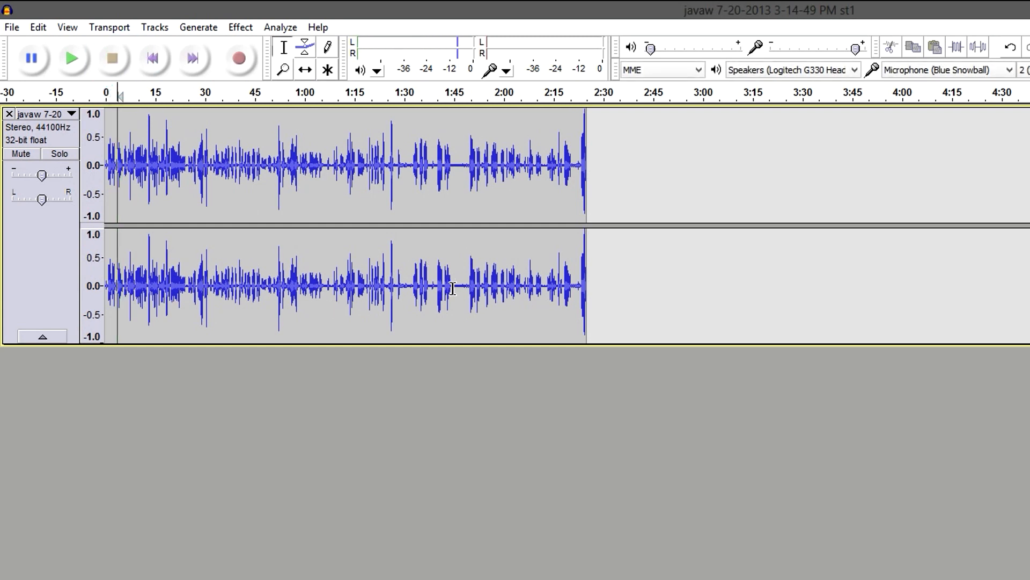
Play the quiet passage at about 1:45, and undo and redo the compression to compare its background noise
drag(454, 288, 464, 287)
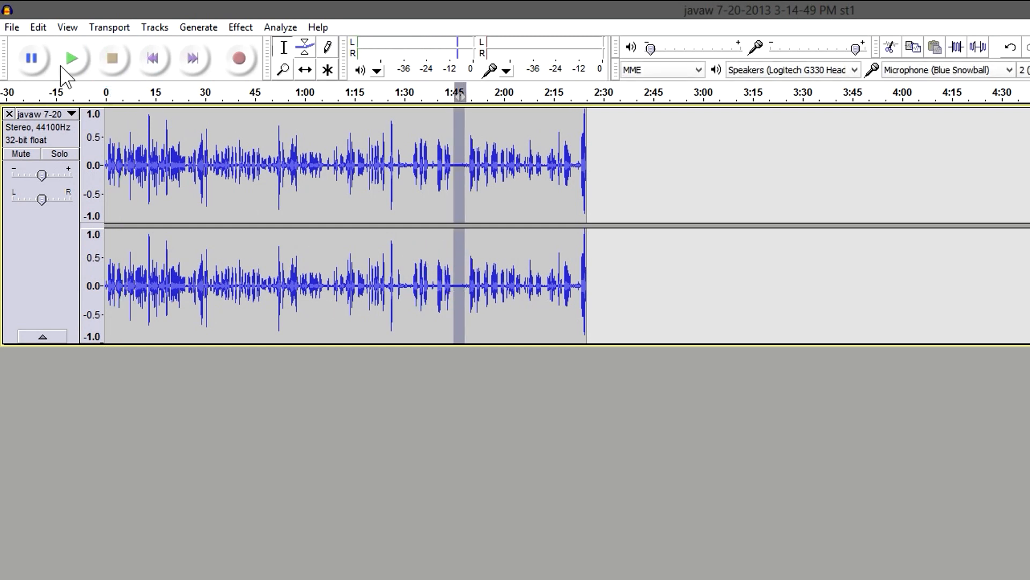
click(71, 59)
key(ctrl+z)
click(463, 285)
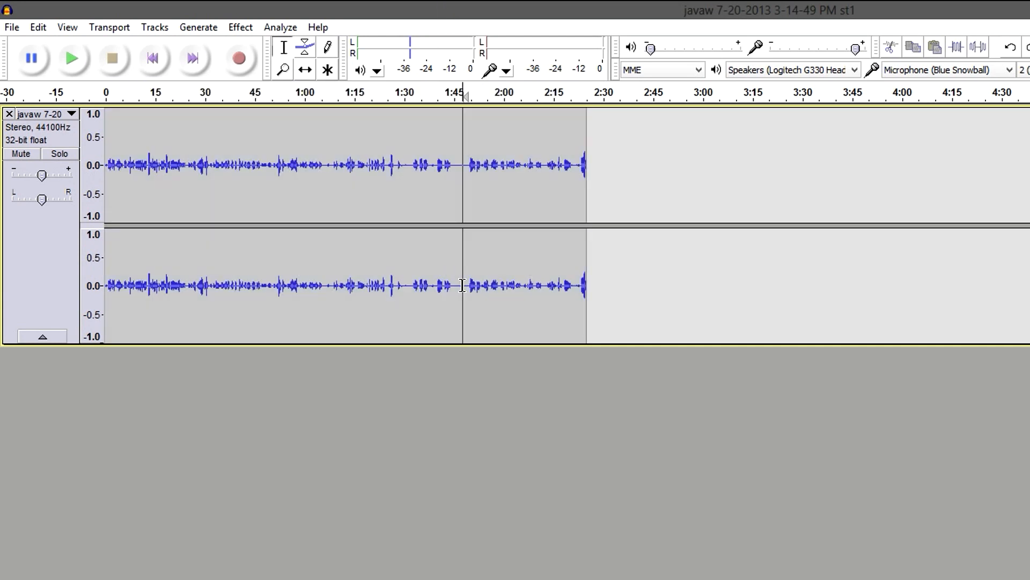
drag(459, 287, 463, 290)
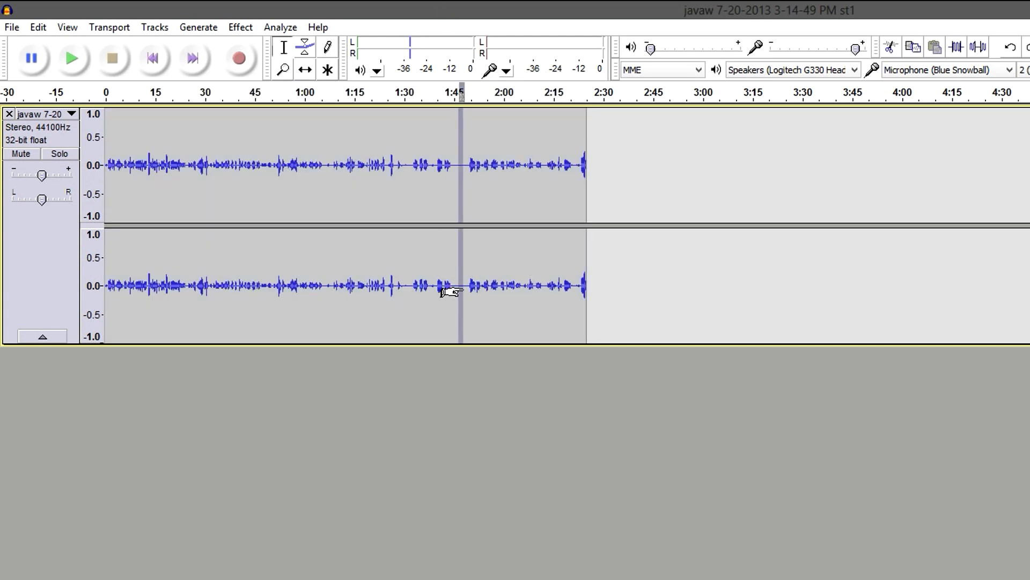
key(ctrl+y)
Examine the quiet passage between about 1:45 and 1:48 in the compressed track against the louder audio after it
click(462, 286)
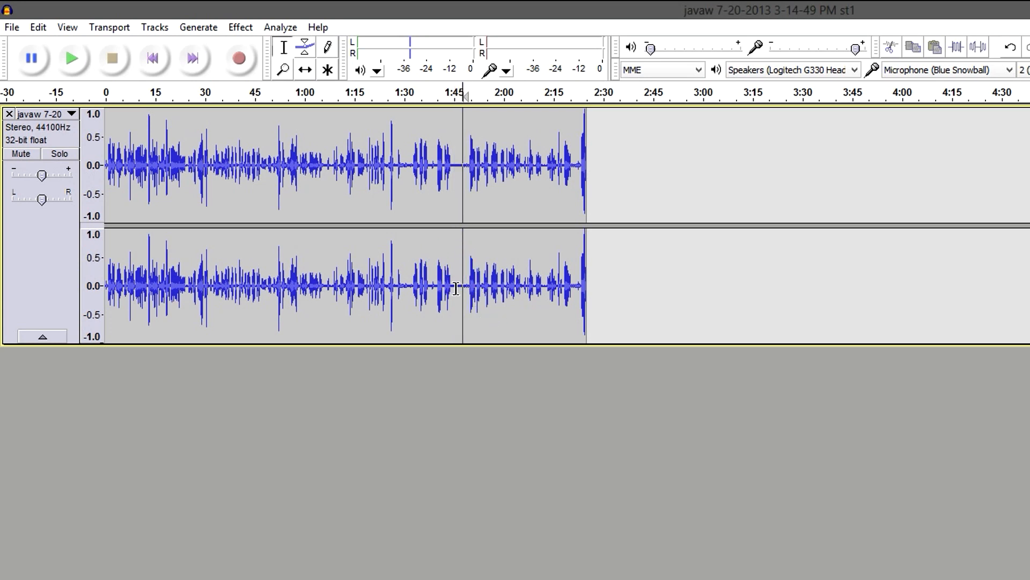
mouse_move(455, 289)
mouse_down()
mouse_move(467, 292)
mouse_move(459, 294)
mouse_up()
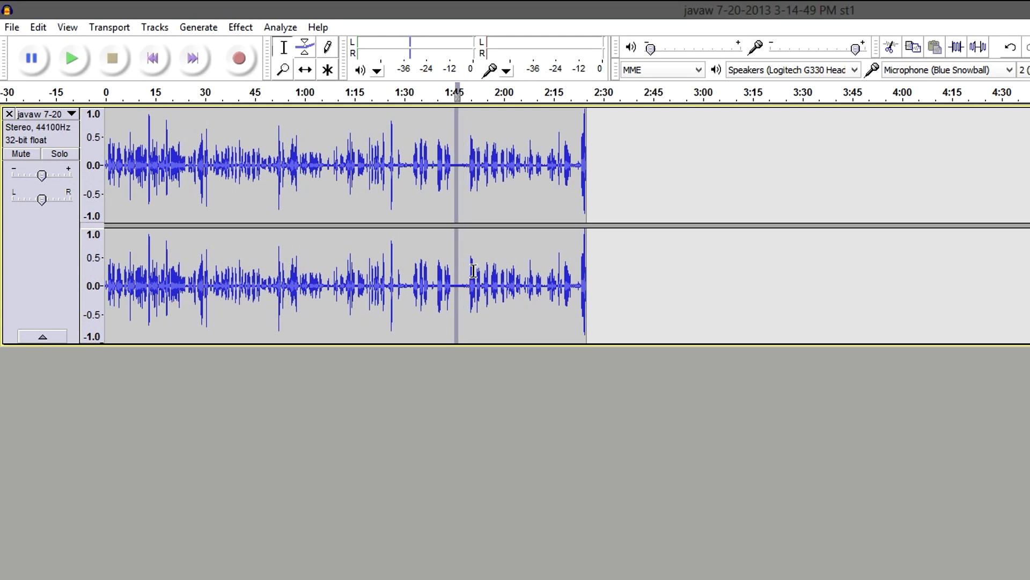
click(474, 271)
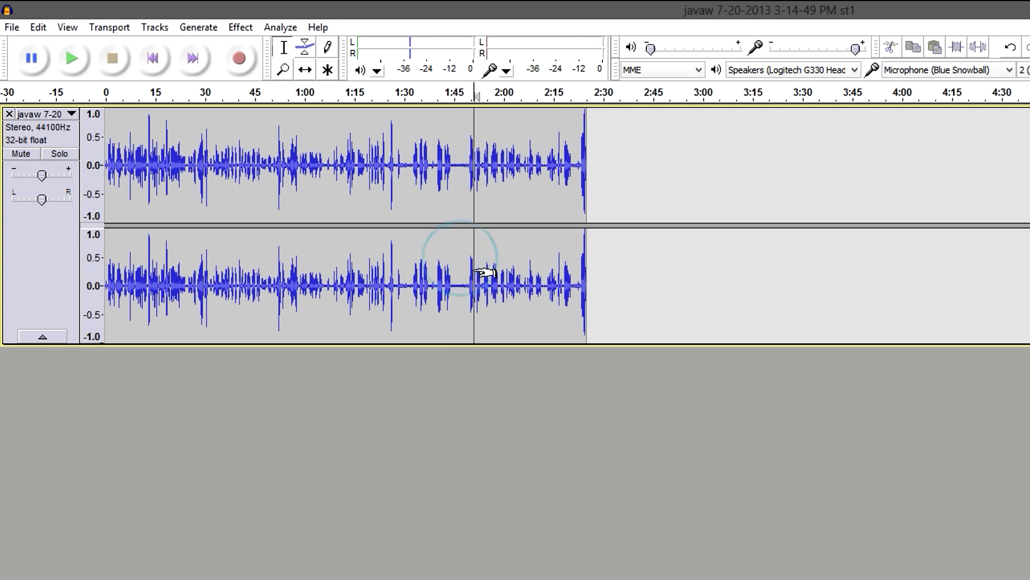
click(455, 290)
drag(456, 290, 463, 292)
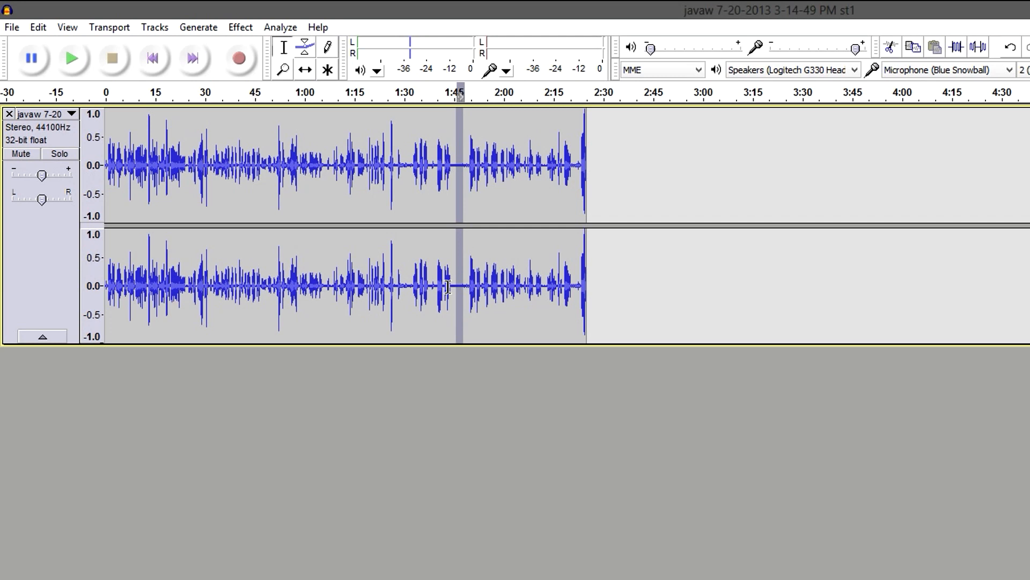
click(448, 287)
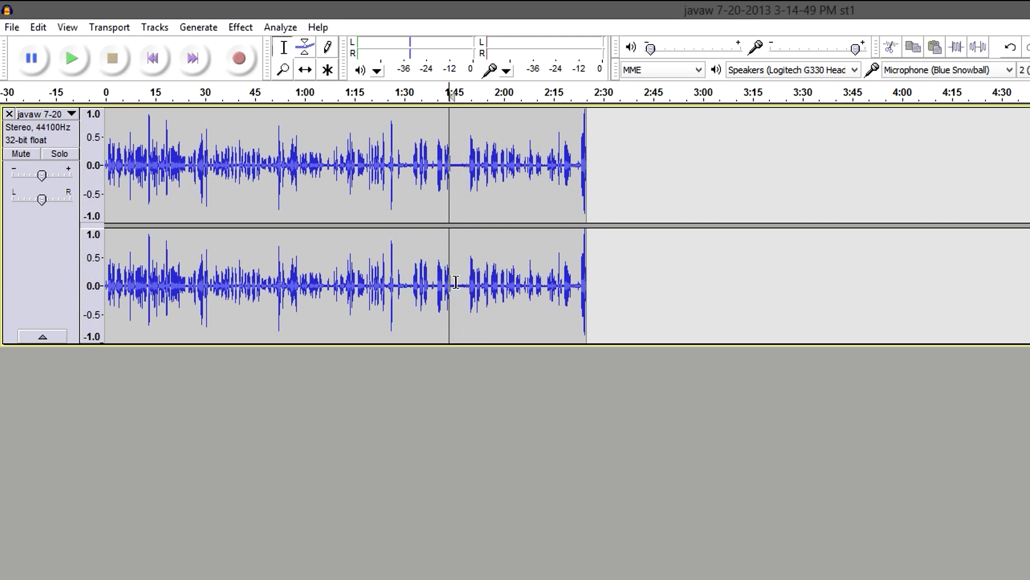
drag(454, 282, 465, 284)
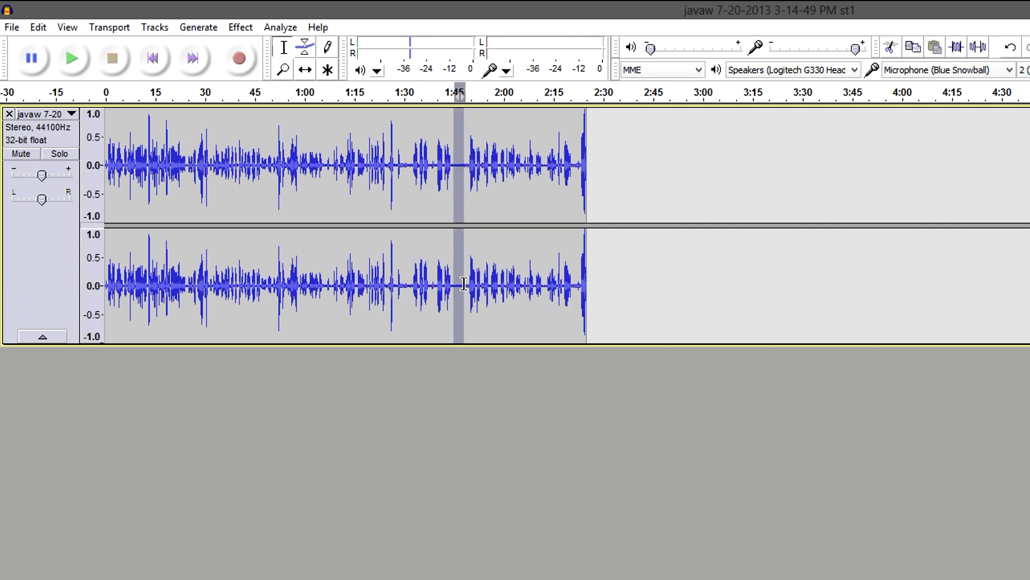
click(509, 280)
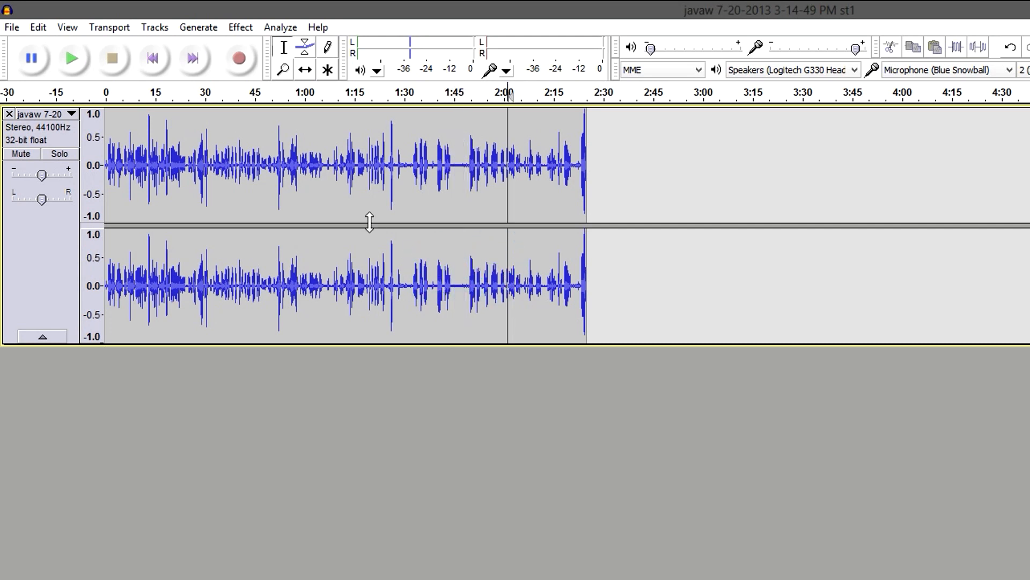
Apply the Bass and Treble effect to the entire track with bass set to 12 dB
key(ctrl+a)
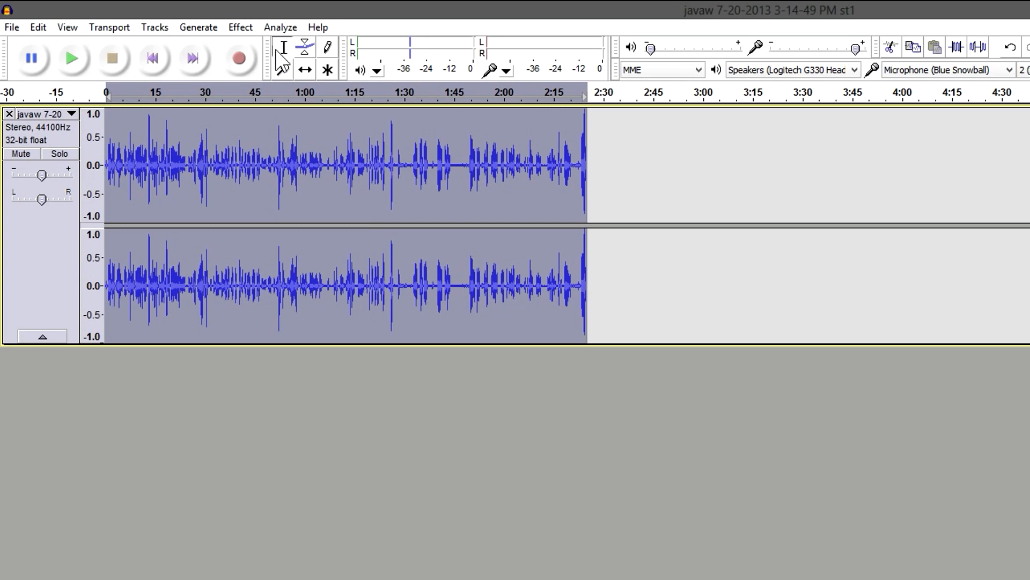
click(241, 28)
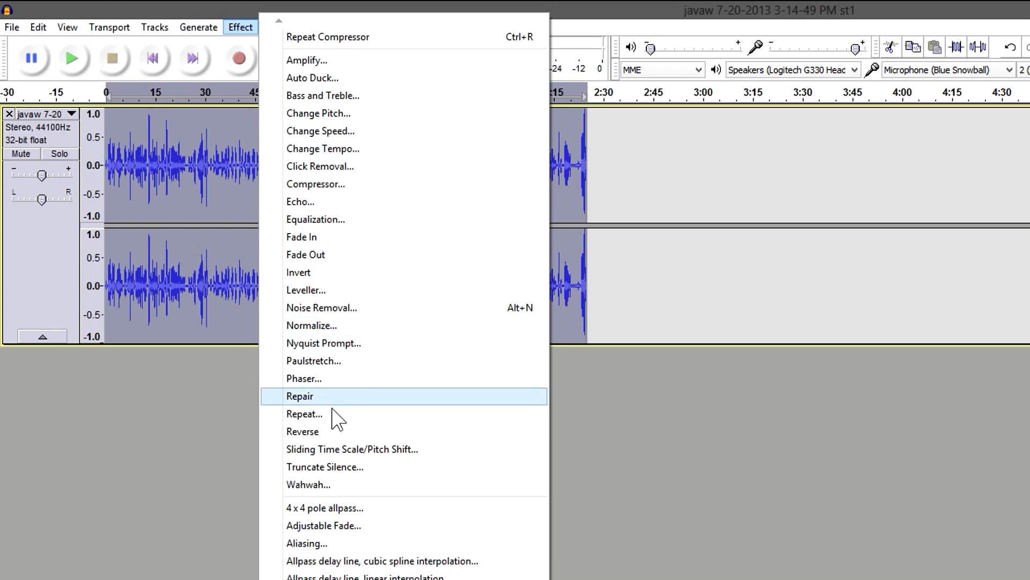
click(322, 97)
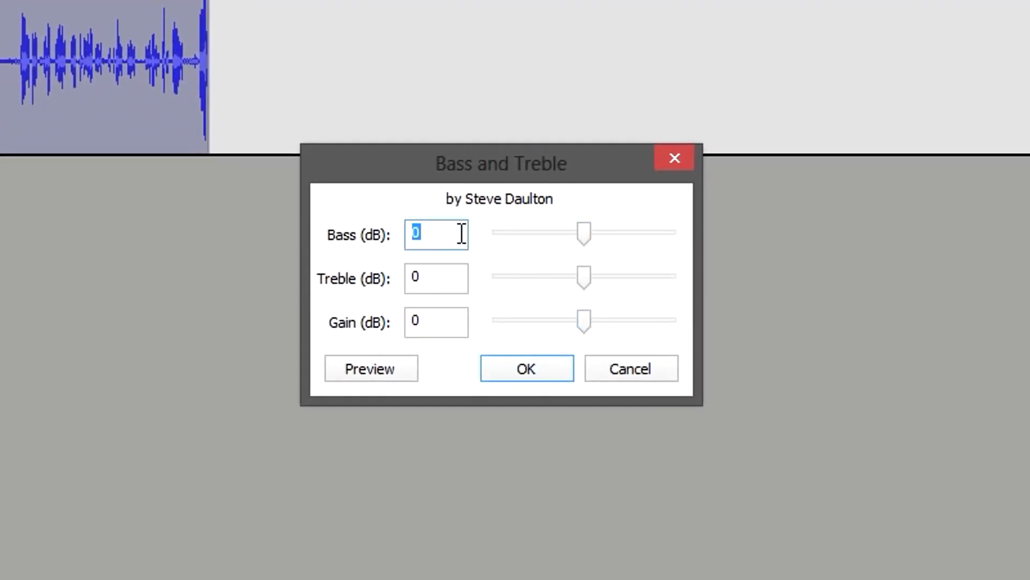
click(461, 234)
double_click(413, 232)
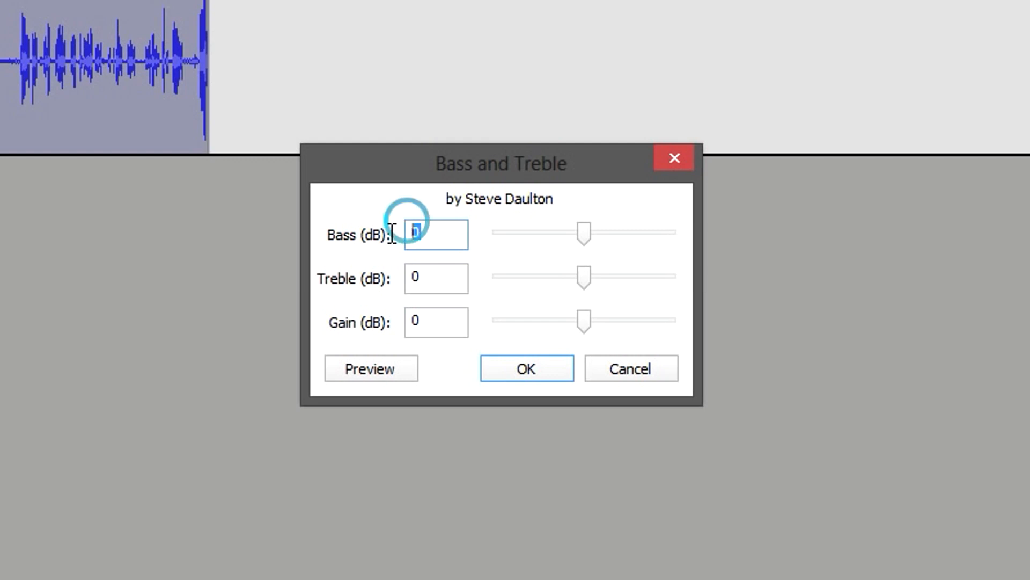
text(12)
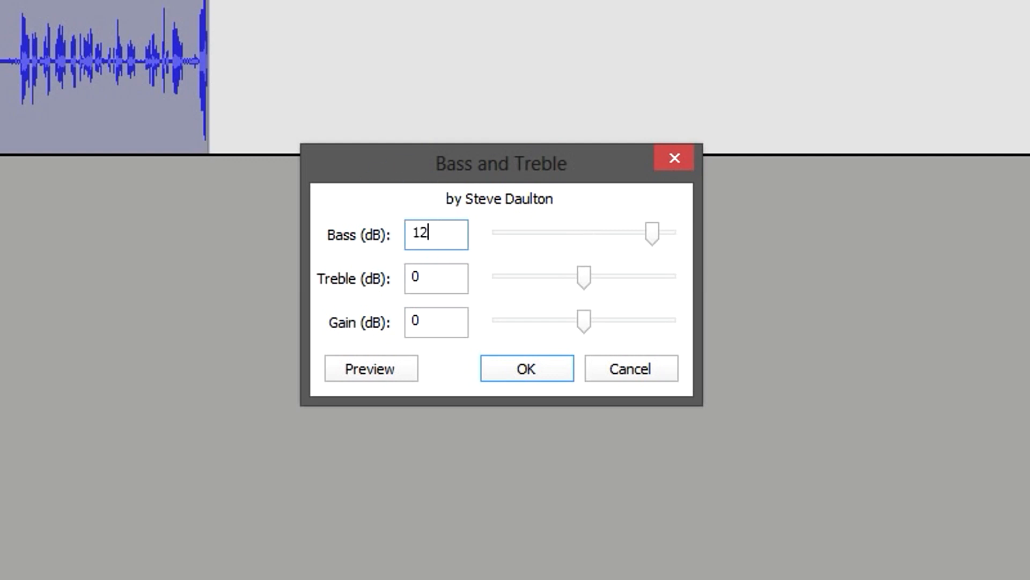
click(461, 162)
click(516, 368)
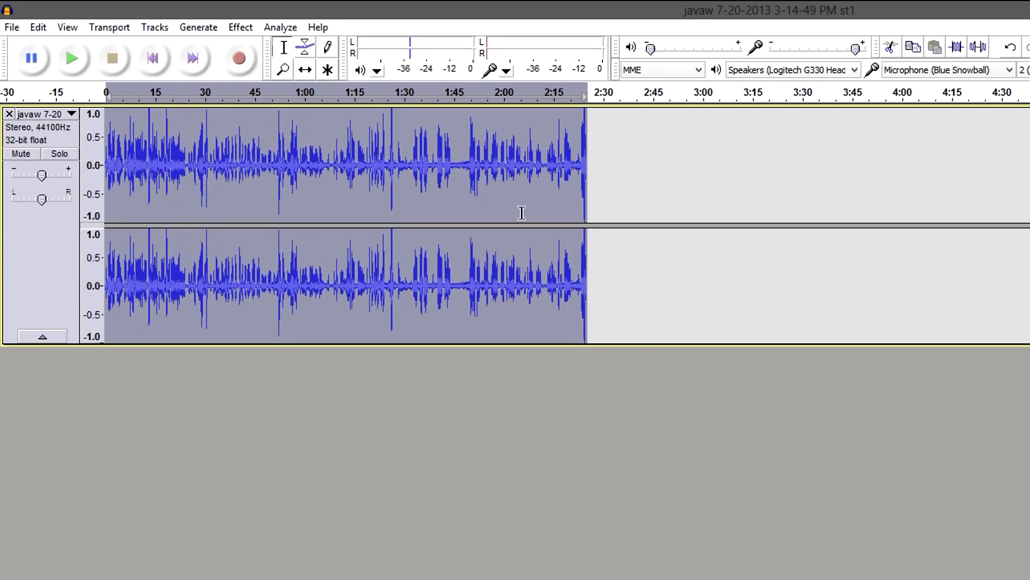
Play the quiet passage at about 1:45 to hear the background noise in the bass-boosted track
click(457, 169)
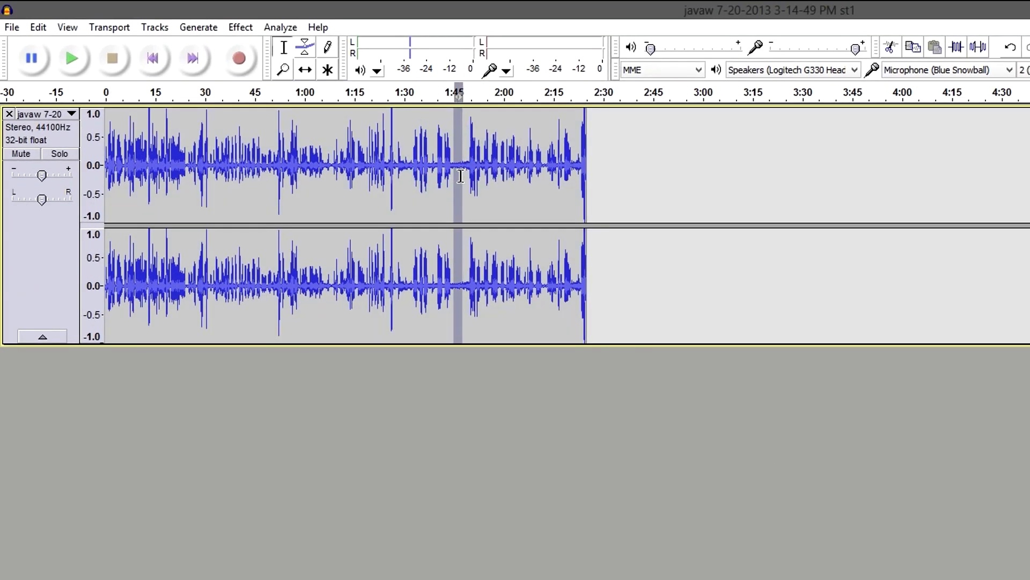
click(485, 170)
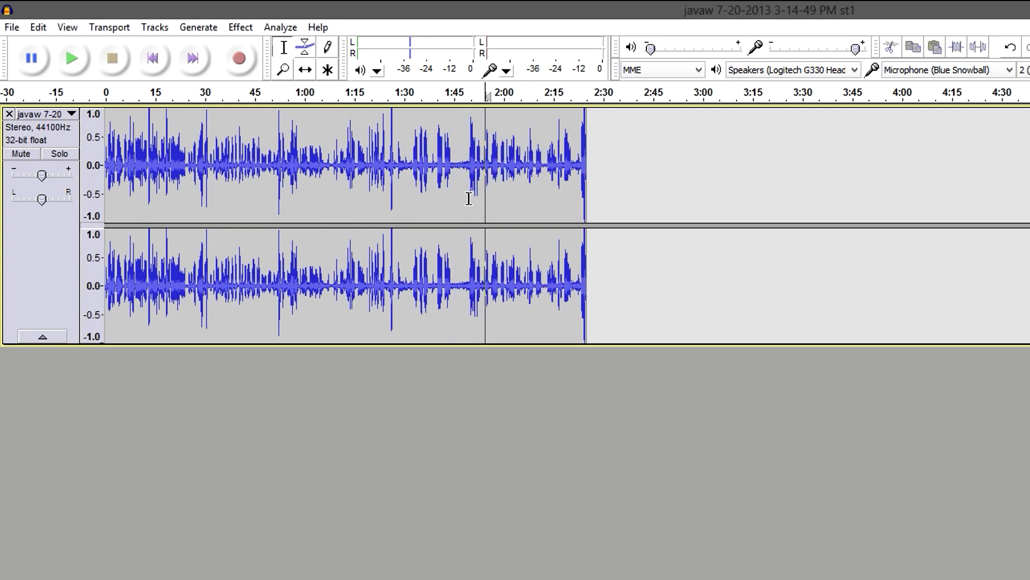
drag(450, 170, 460, 170)
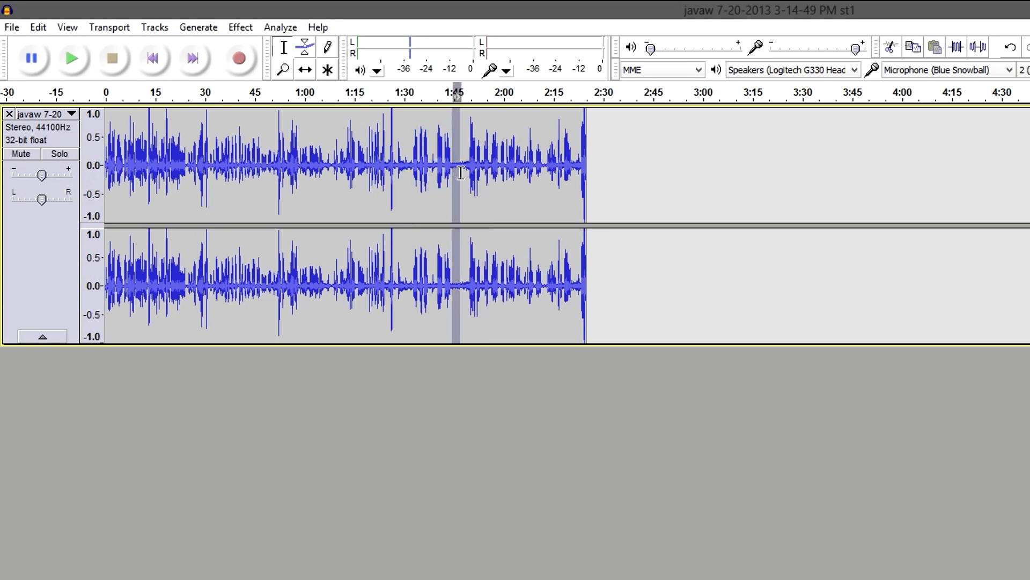
click(73, 60)
drag(460, 183, 465, 182)
click(493, 171)
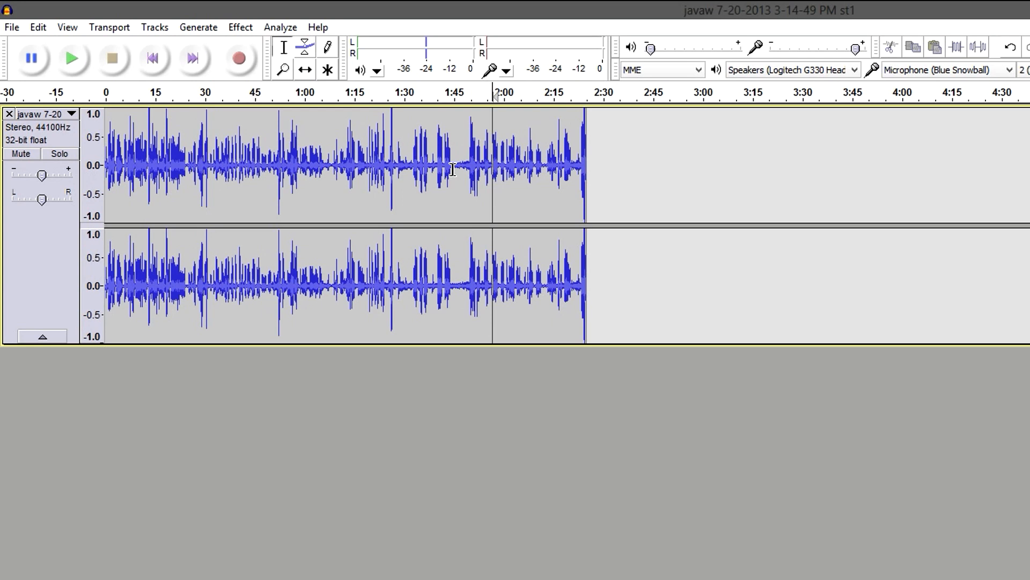
Capture a noise profile for Noise Removal from the quiet passage between about 1:45 and 1:47
drag(454, 169, 462, 179)
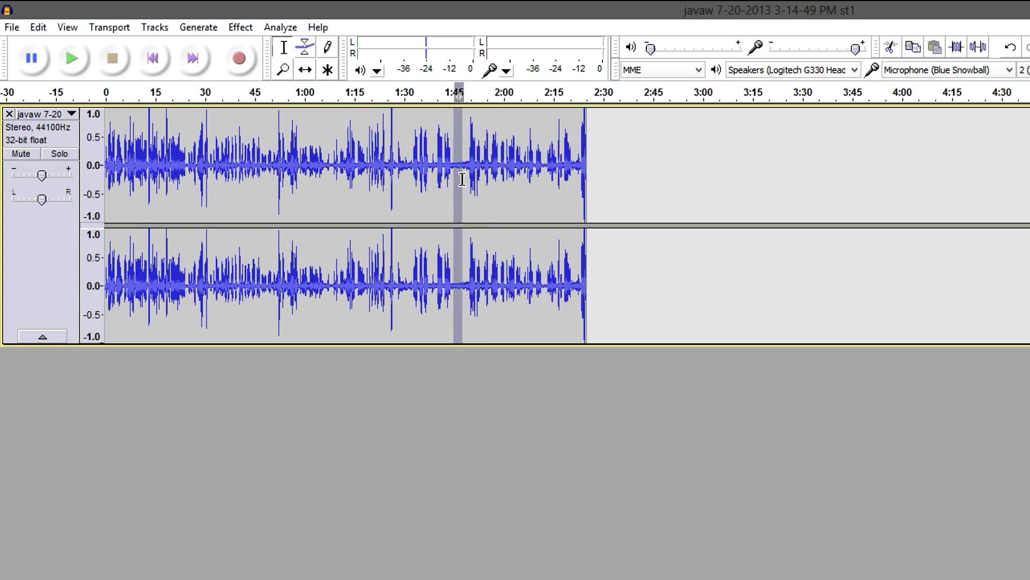
click(78, 63)
click(240, 27)
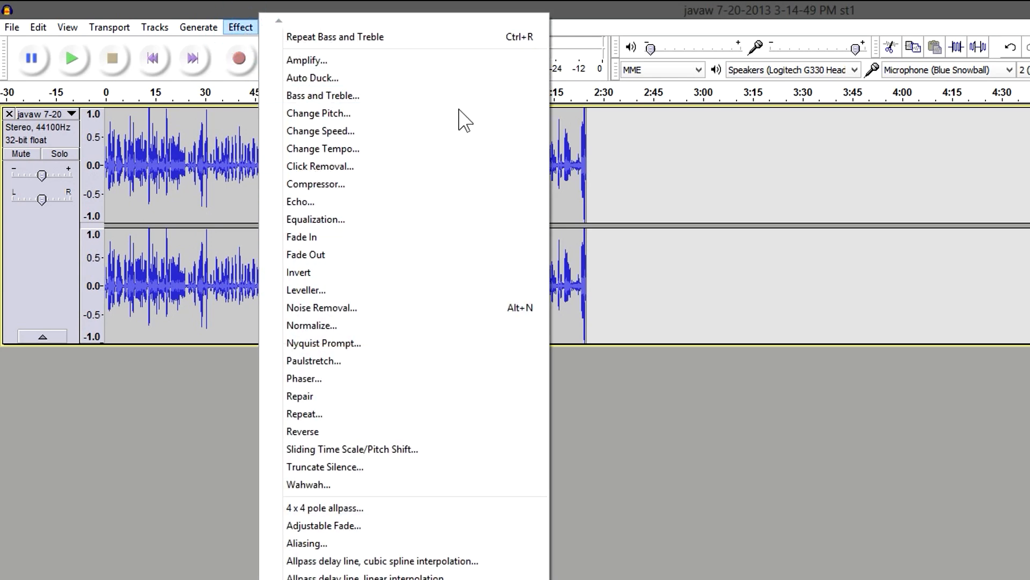
click(543, 5)
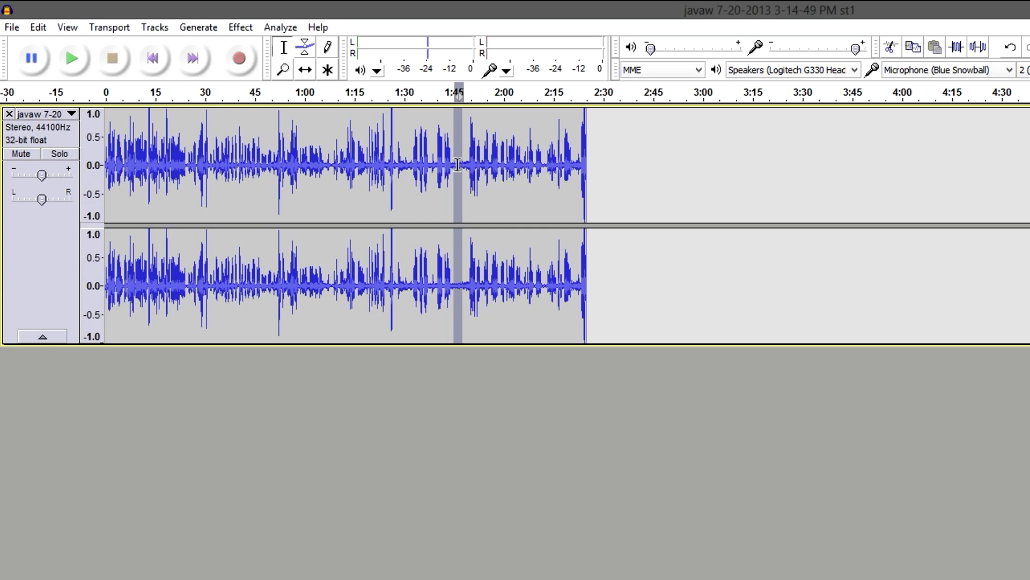
click(240, 27)
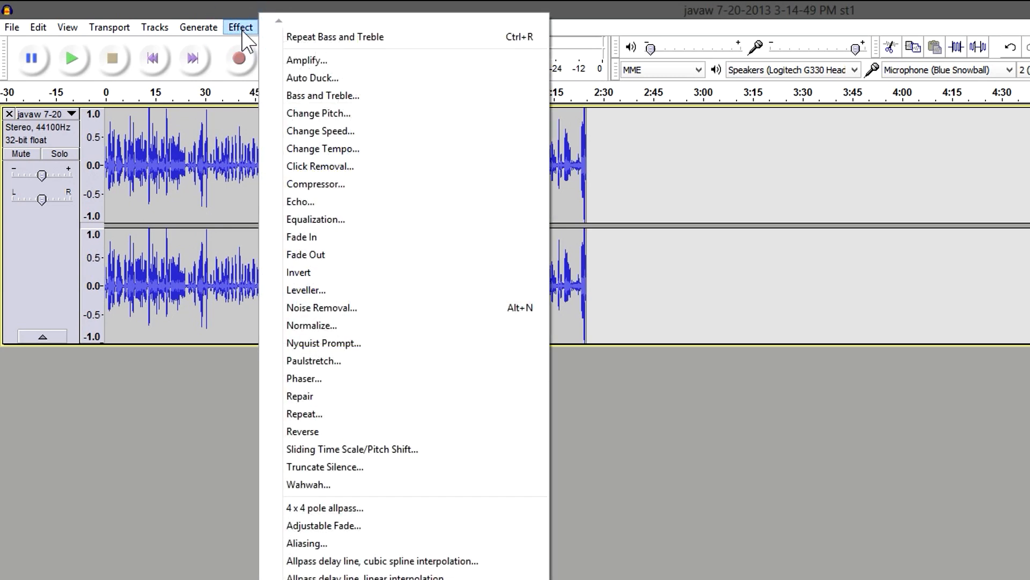
click(322, 308)
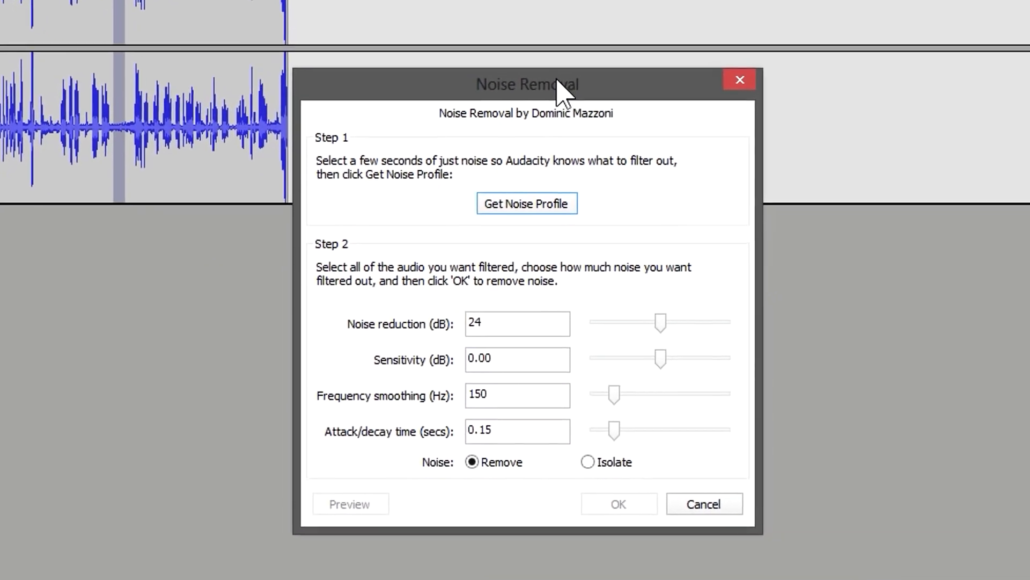
drag(558, 83, 630, 64)
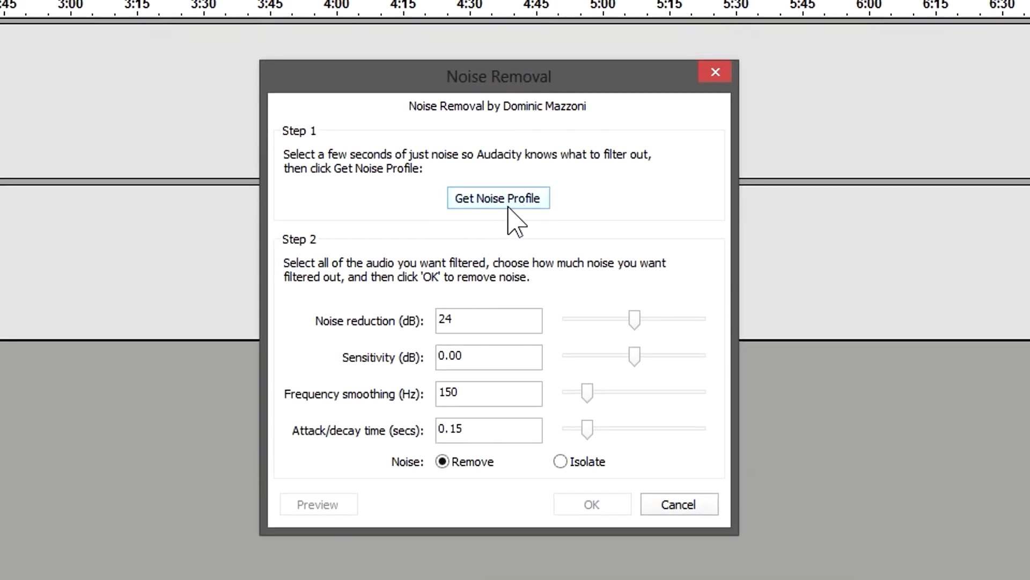
click(461, 200)
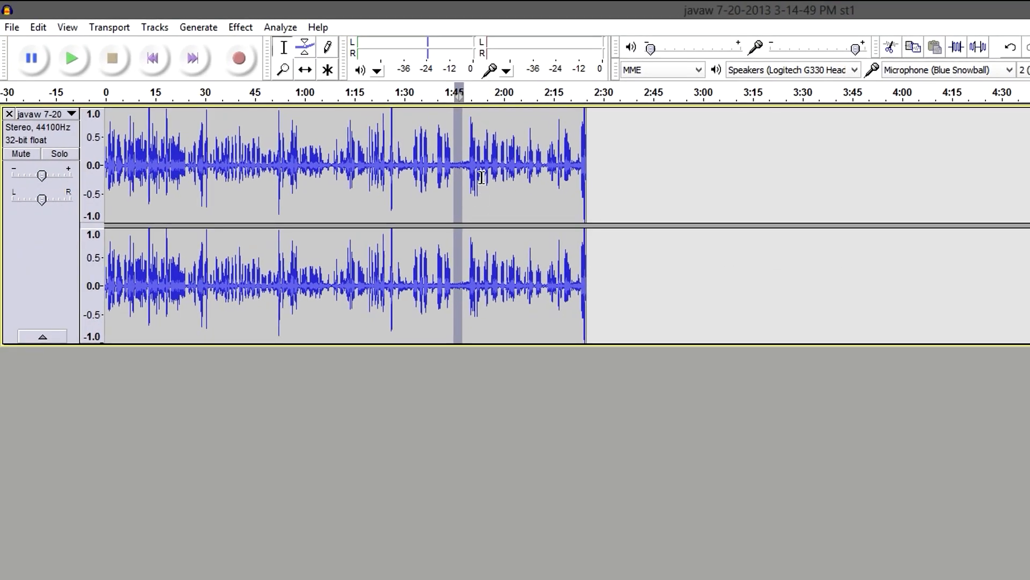
Apply Noise Removal to the entire track with 24 dB reduction, 0.00 dB sensitivity, 150 Hz frequency smoothing, 0.15 s attack/decay time and noise set to Remove
click(475, 175)
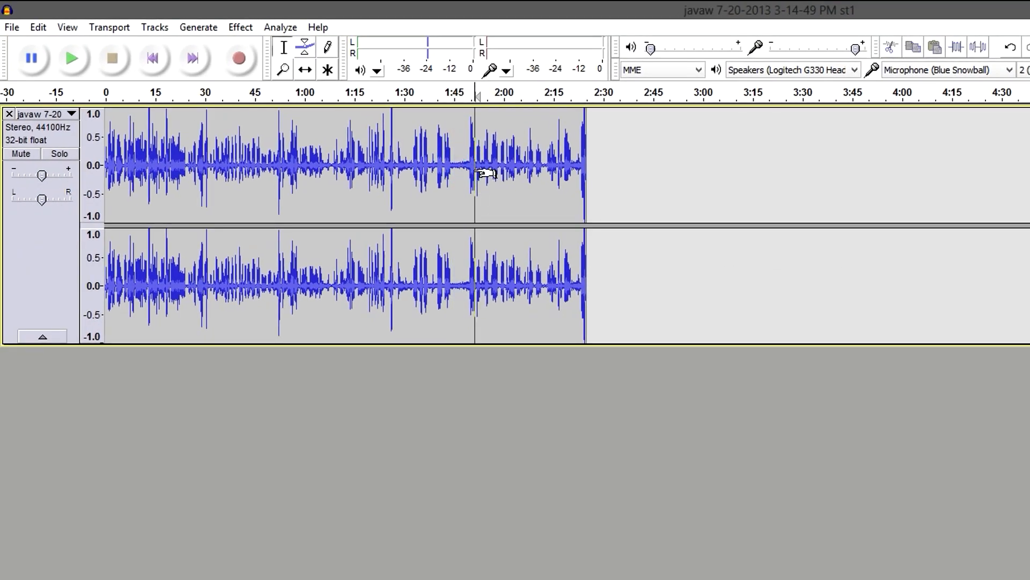
key(ctrl+a)
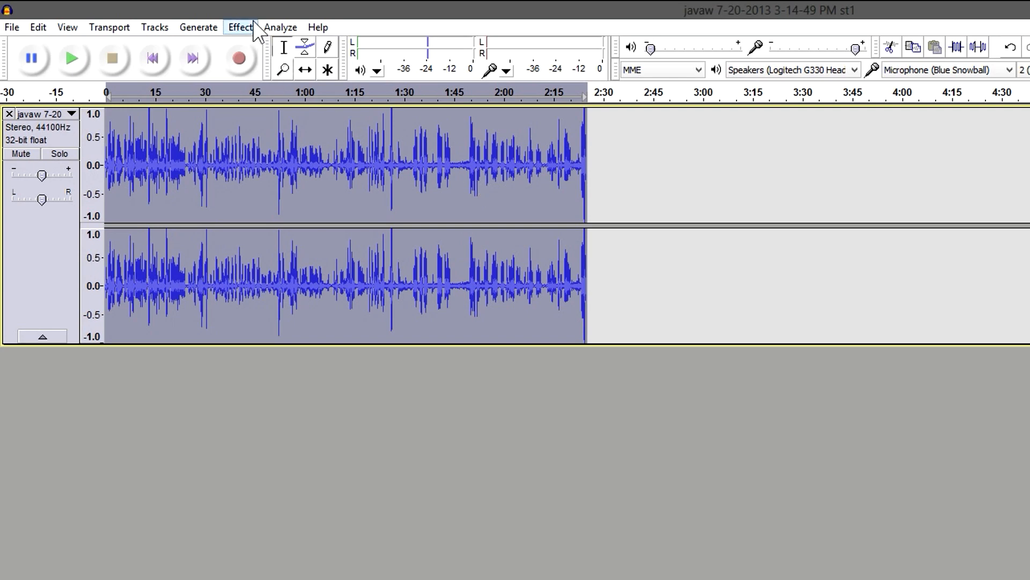
click(241, 26)
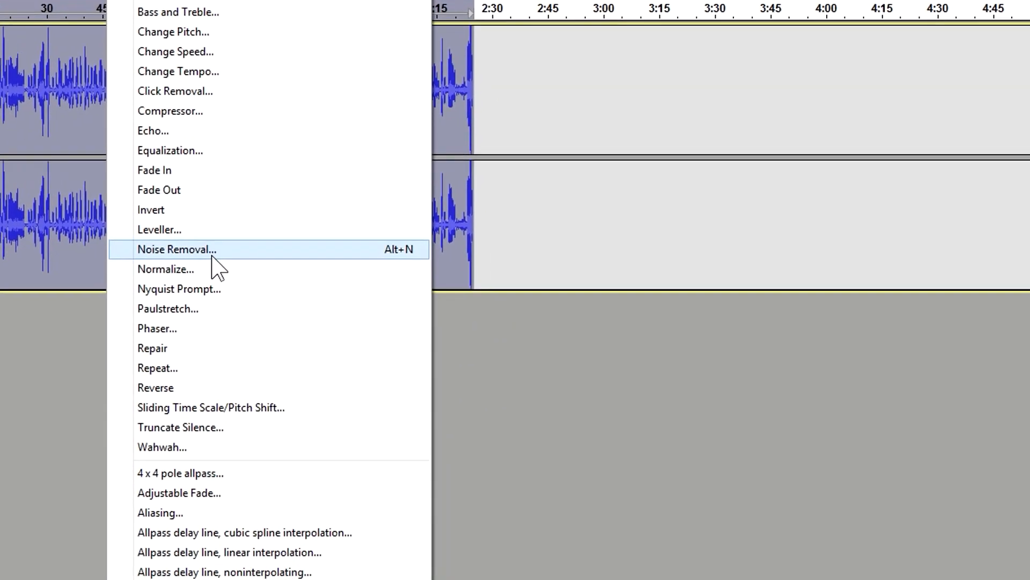
click(335, 297)
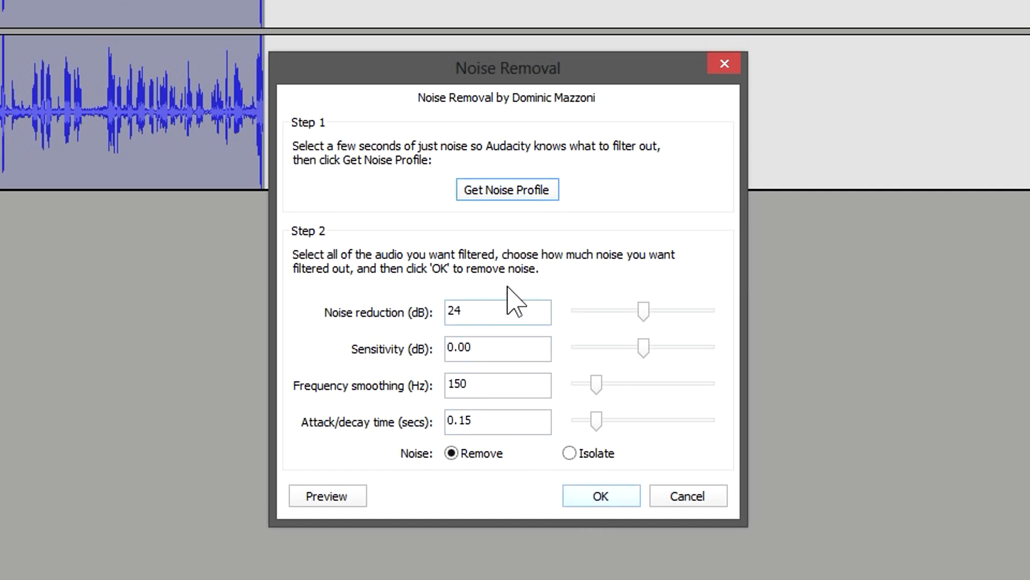
drag(475, 304, 445, 310)
click(490, 306)
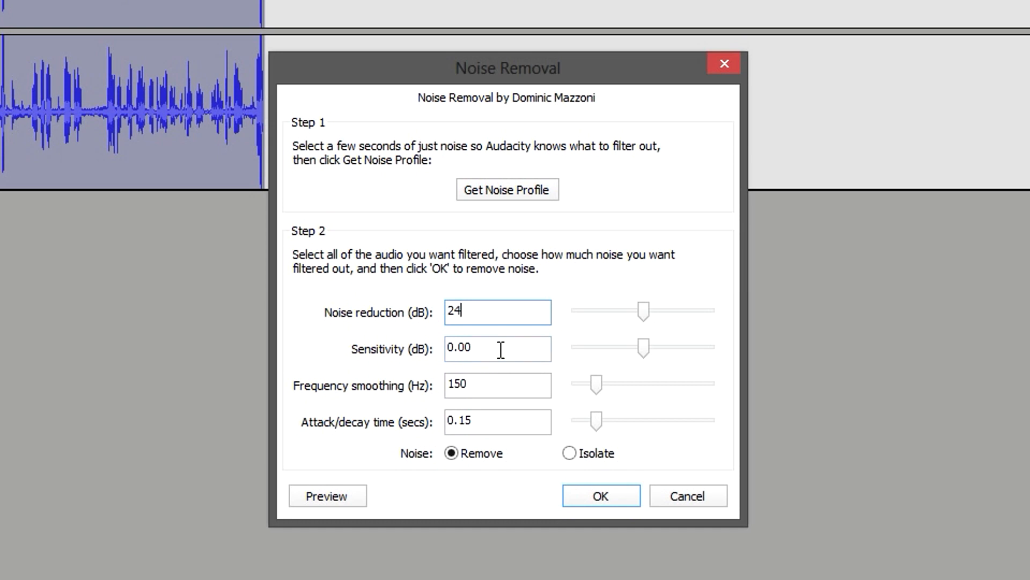
drag(490, 354, 449, 349)
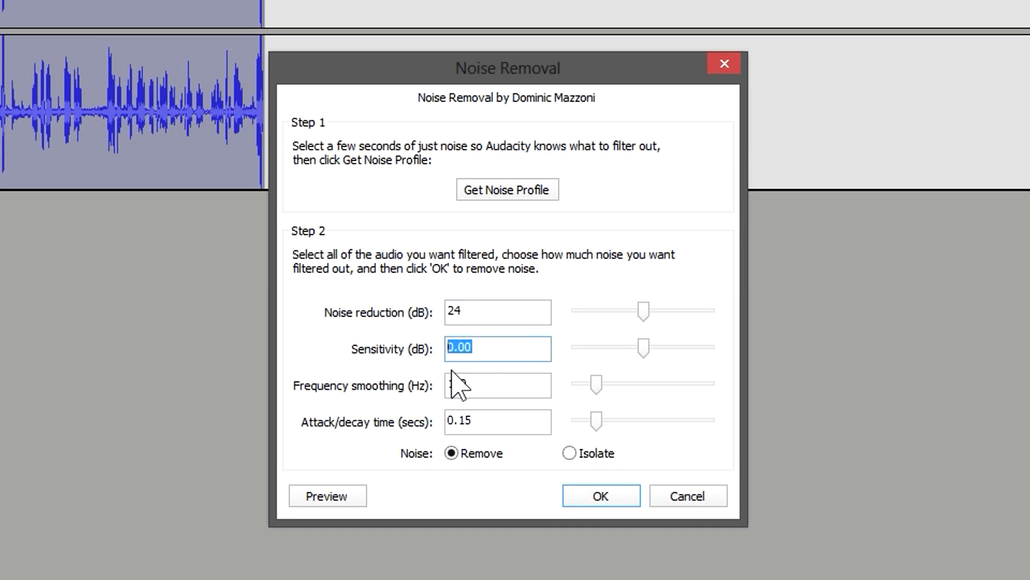
click(492, 386)
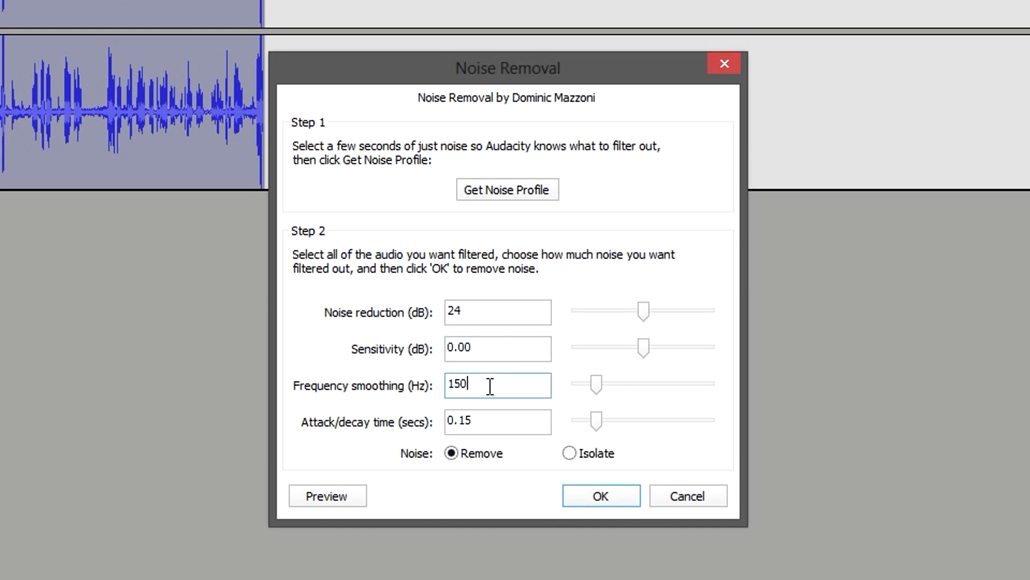
drag(490, 386, 417, 394)
drag(503, 426, 437, 448)
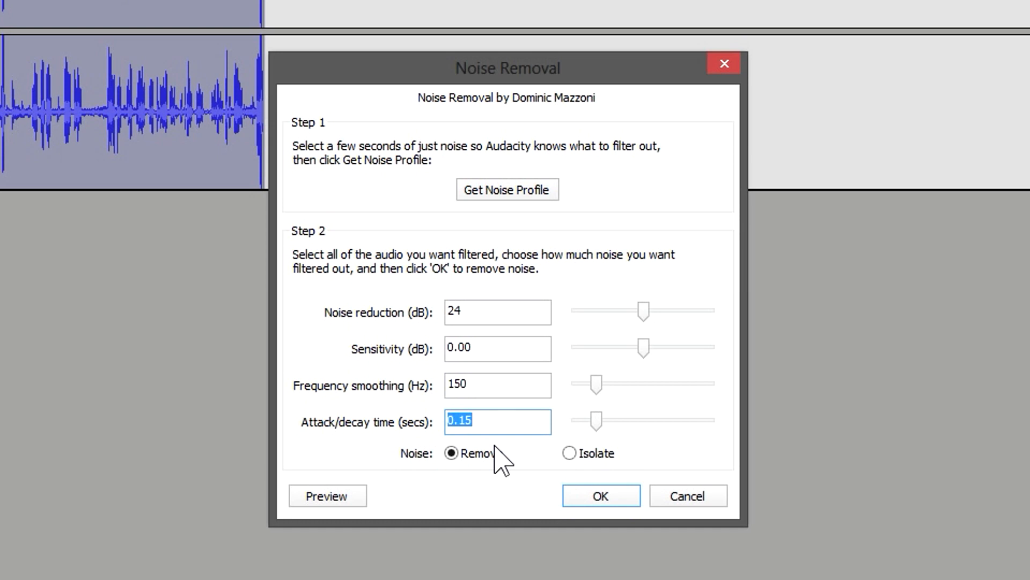
click(479, 420)
click(569, 454)
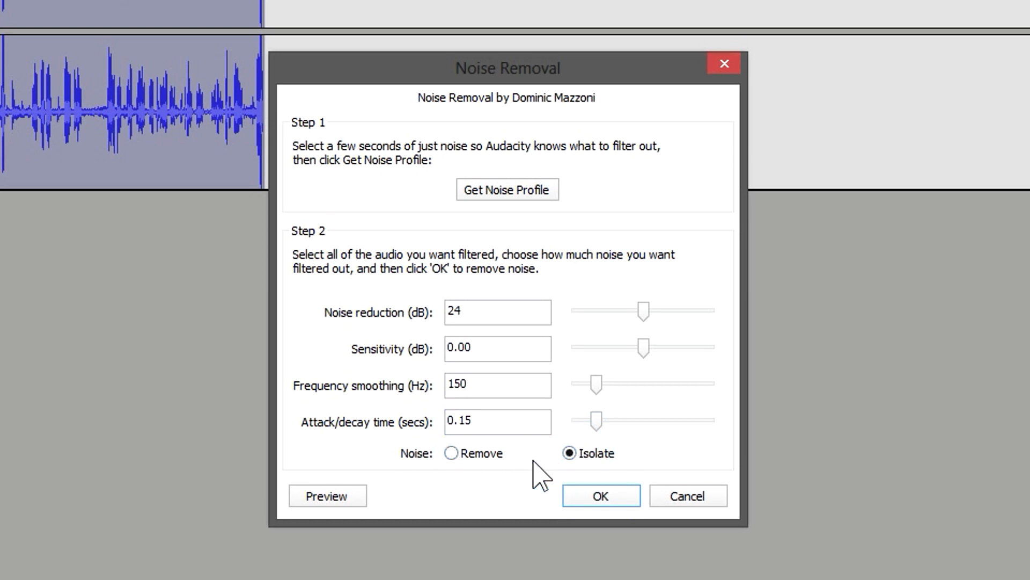
click(452, 454)
click(595, 496)
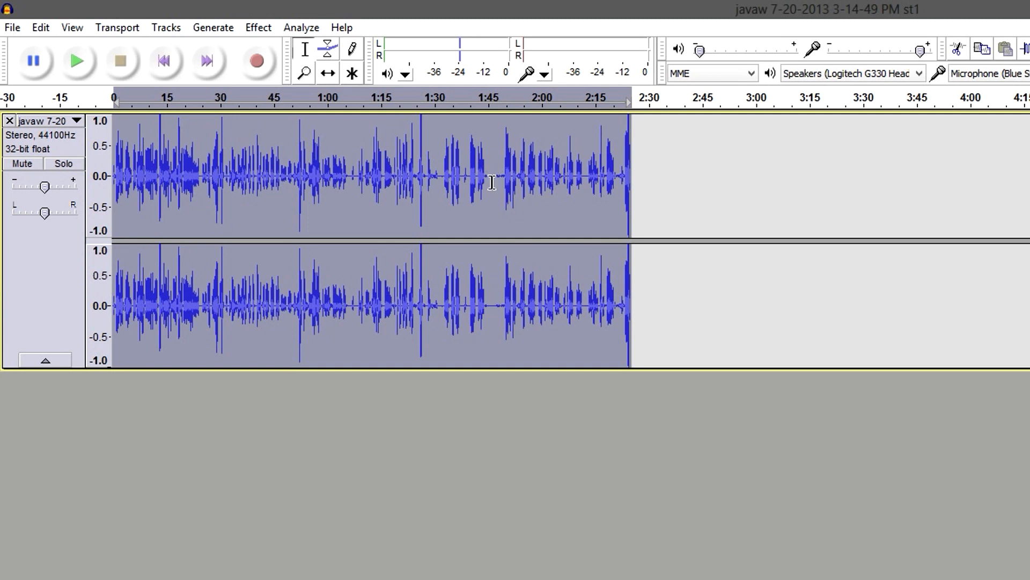
Play the quiet passage at about 1:47 to check the background noise after noise removal
drag(495, 180, 502, 179)
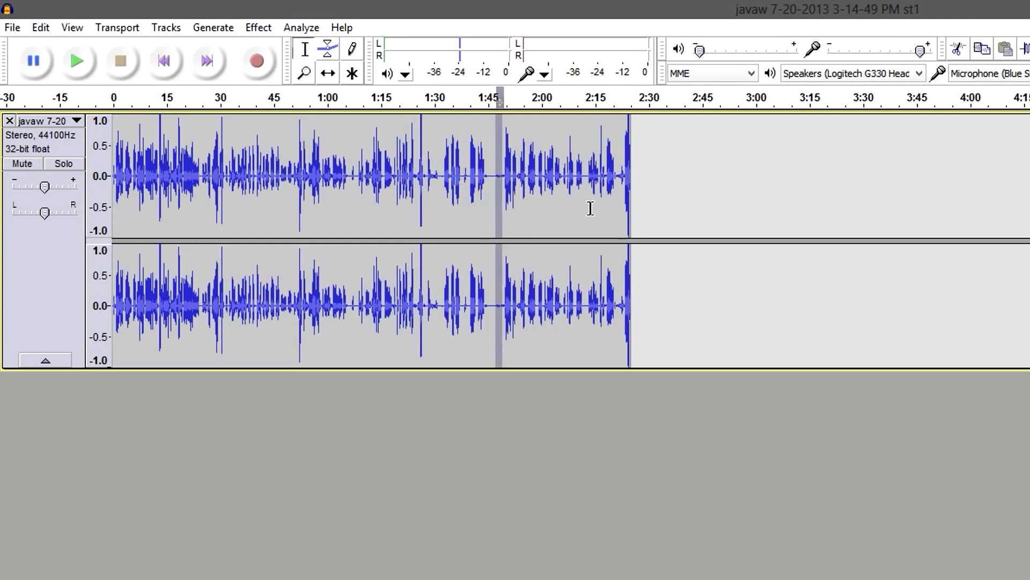
click(75, 63)
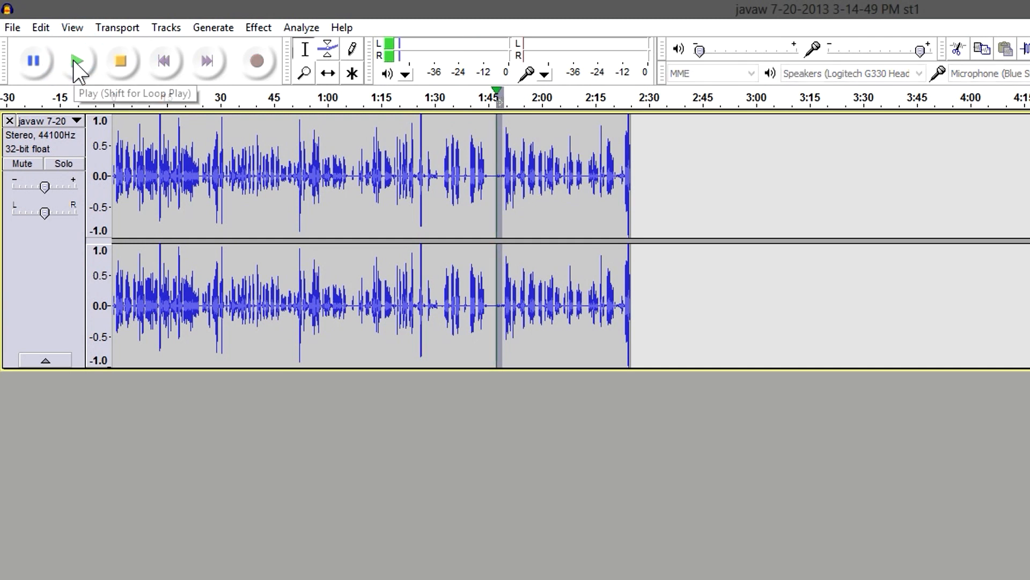
click(120, 61)
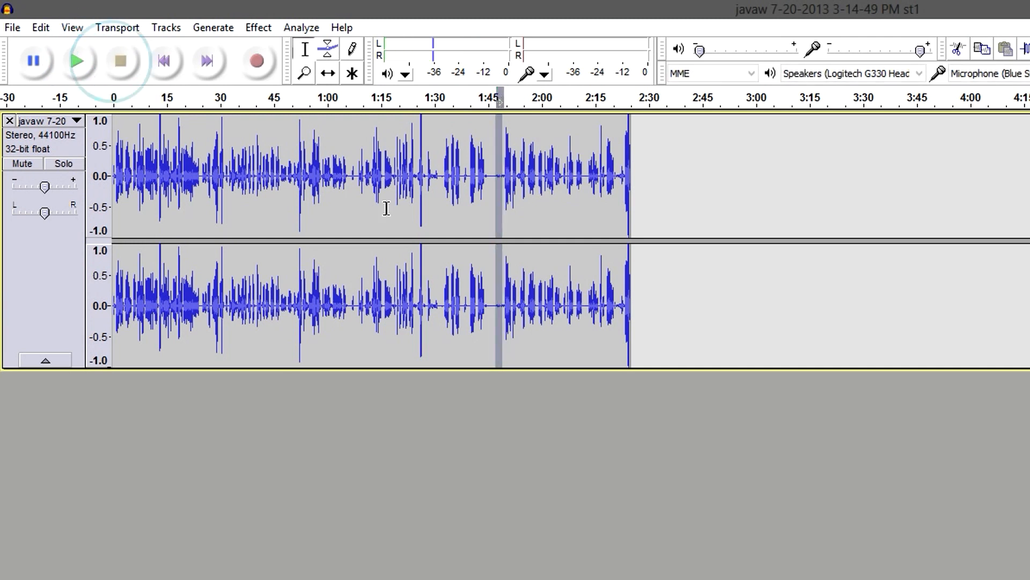
Listen to the noise-reduced track from about 1:10 and examine the waveform levels in its other passages
click(509, 171)
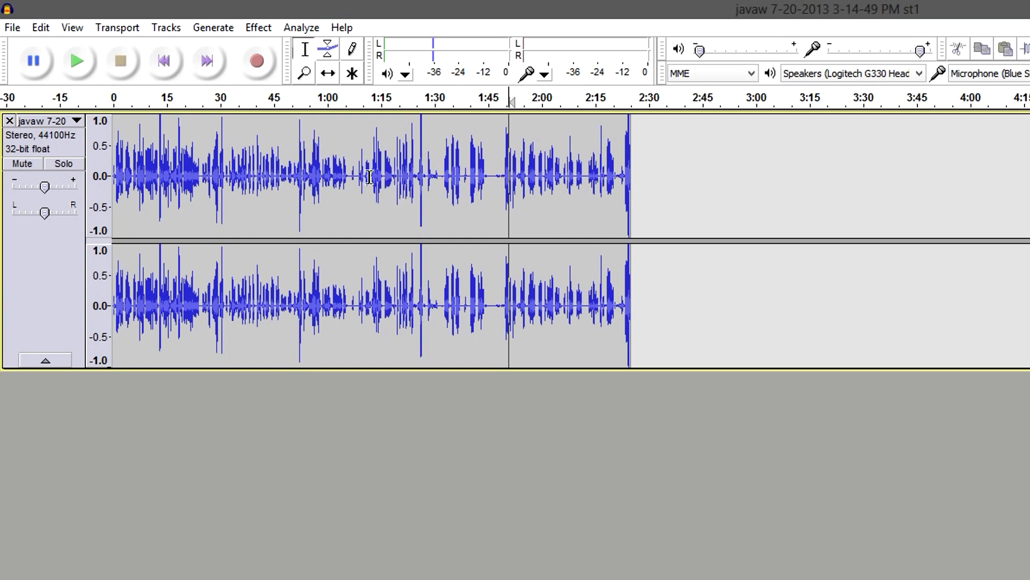
click(367, 177)
click(79, 60)
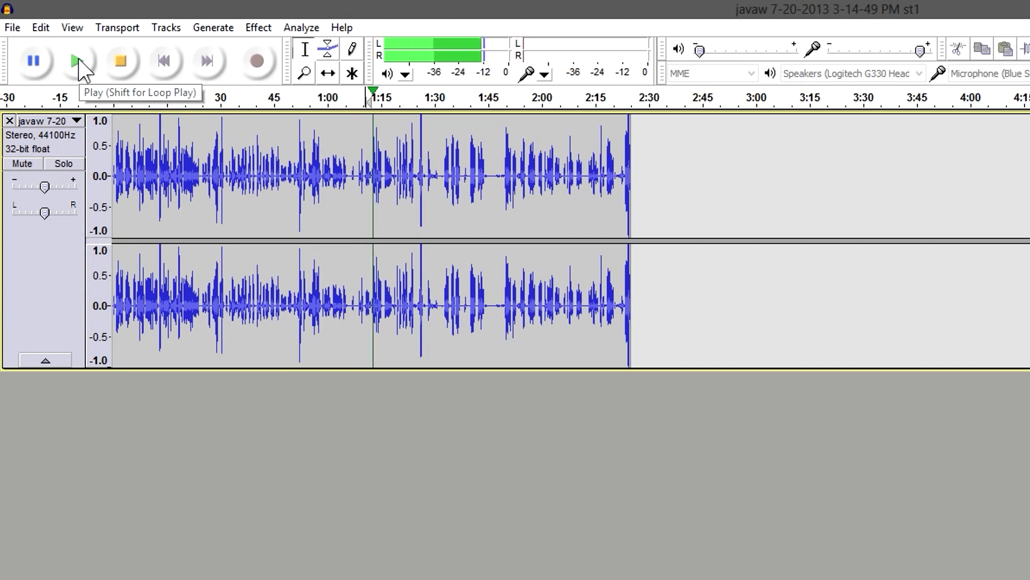
click(122, 62)
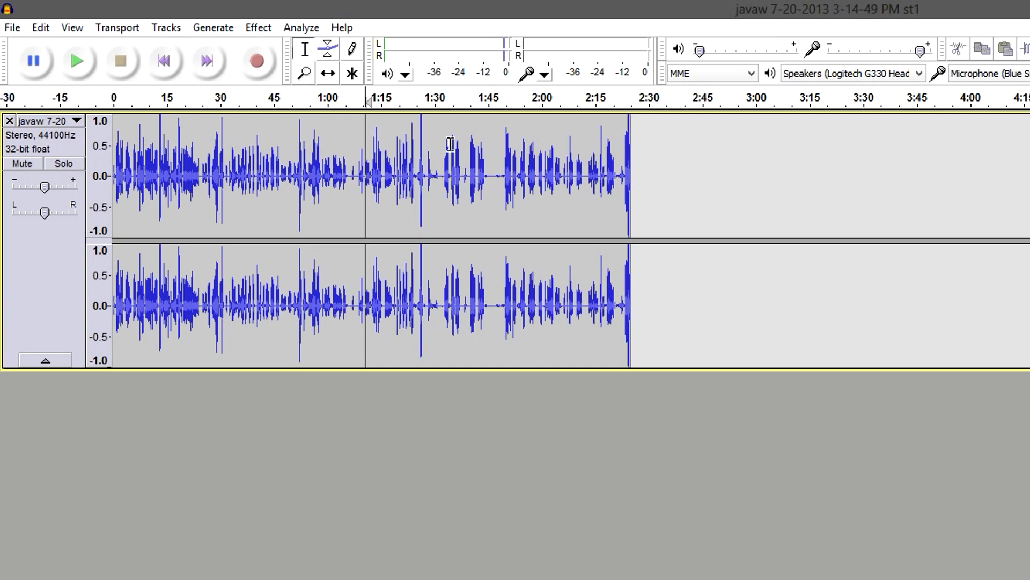
drag(229, 168, 290, 171)
drag(622, 171, 634, 169)
click(490, 184)
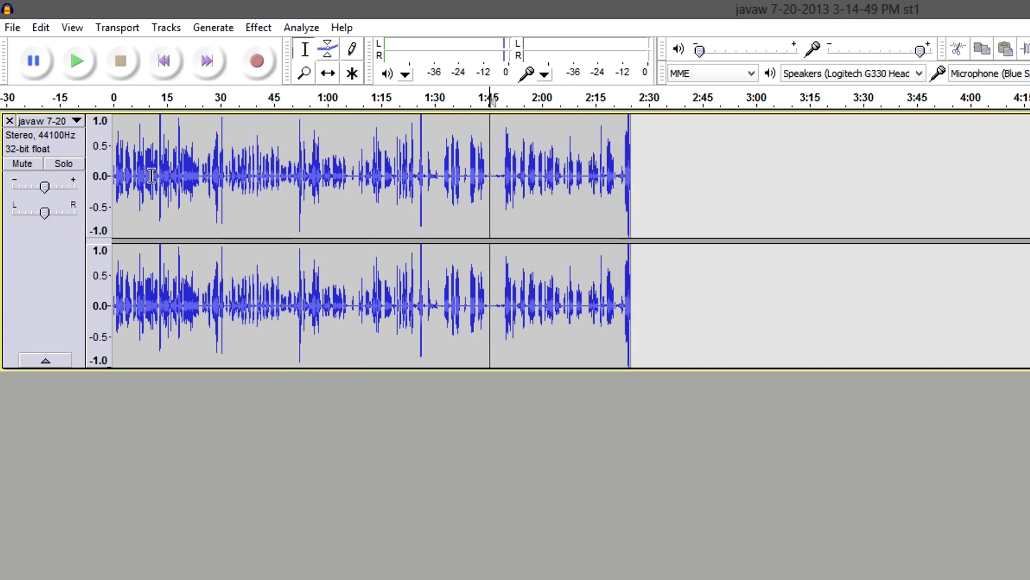
Amplify the entire track by 3 dB with clipping allowed
click(255, 28)
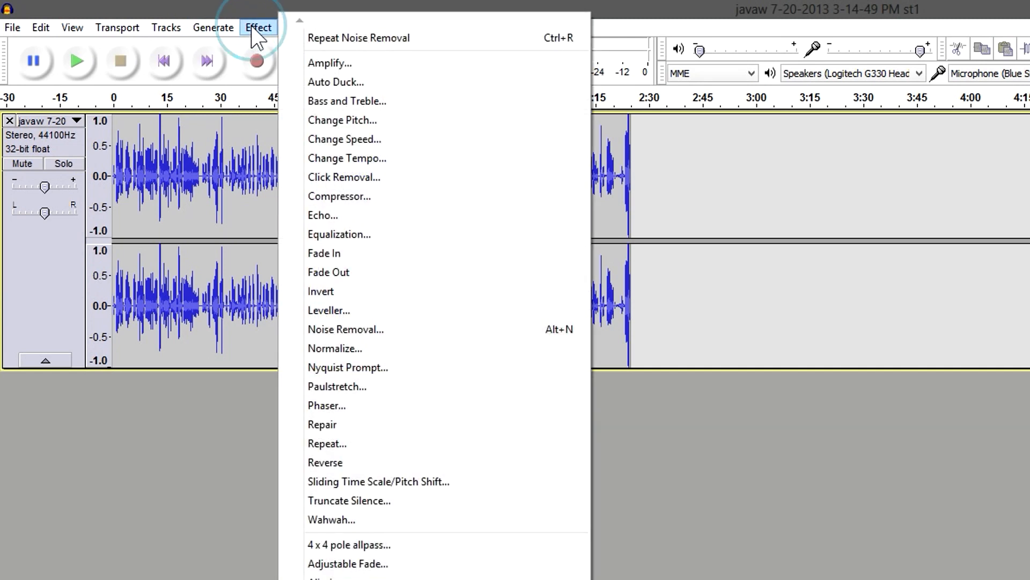
click(322, 63)
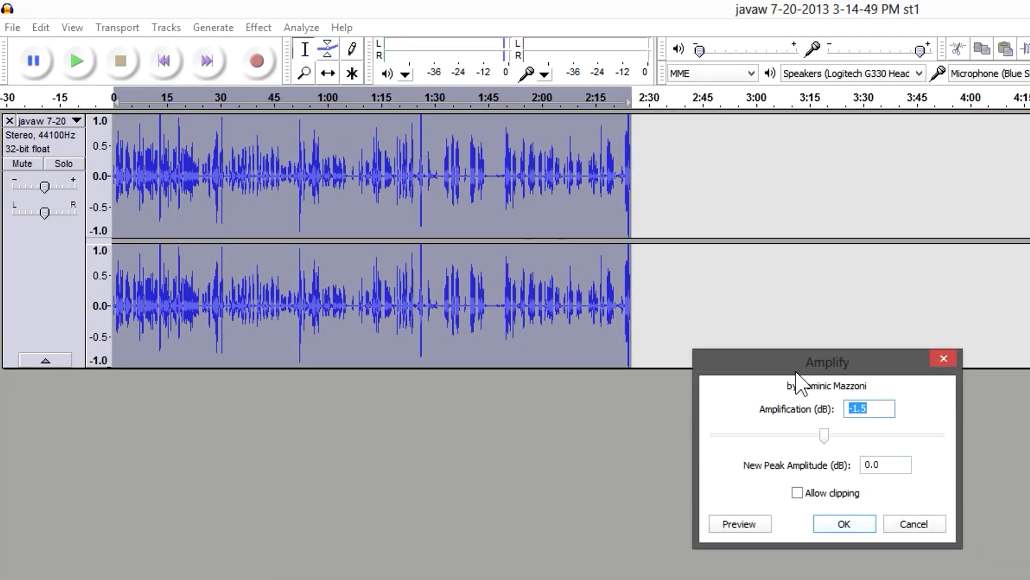
drag(800, 366, 871, 156)
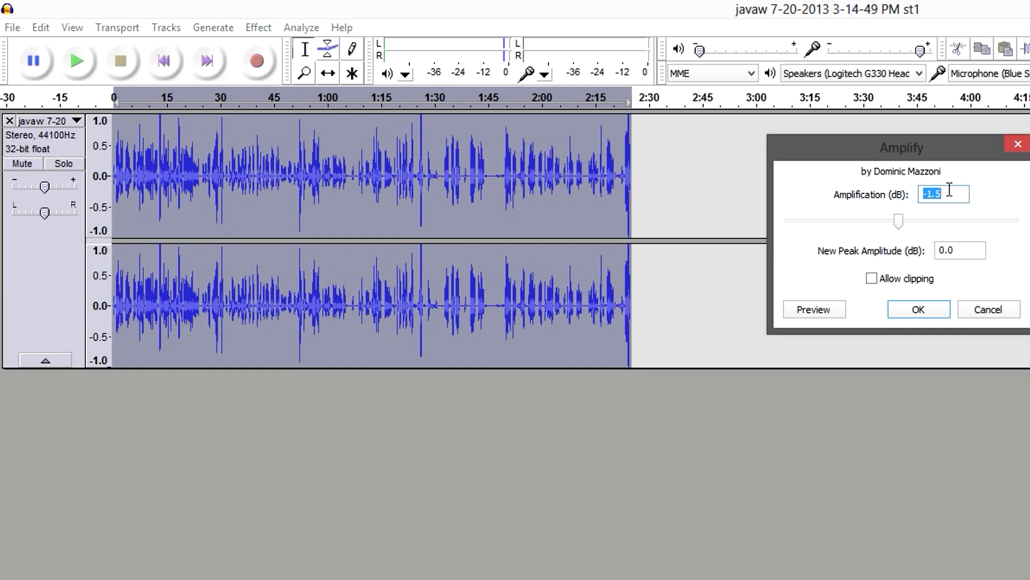
text(3)
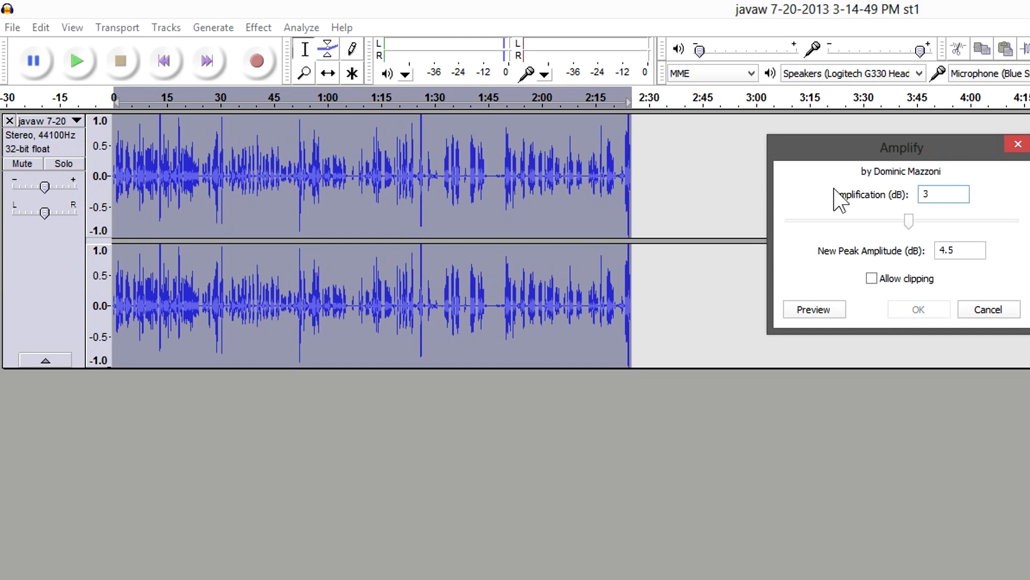
click(907, 278)
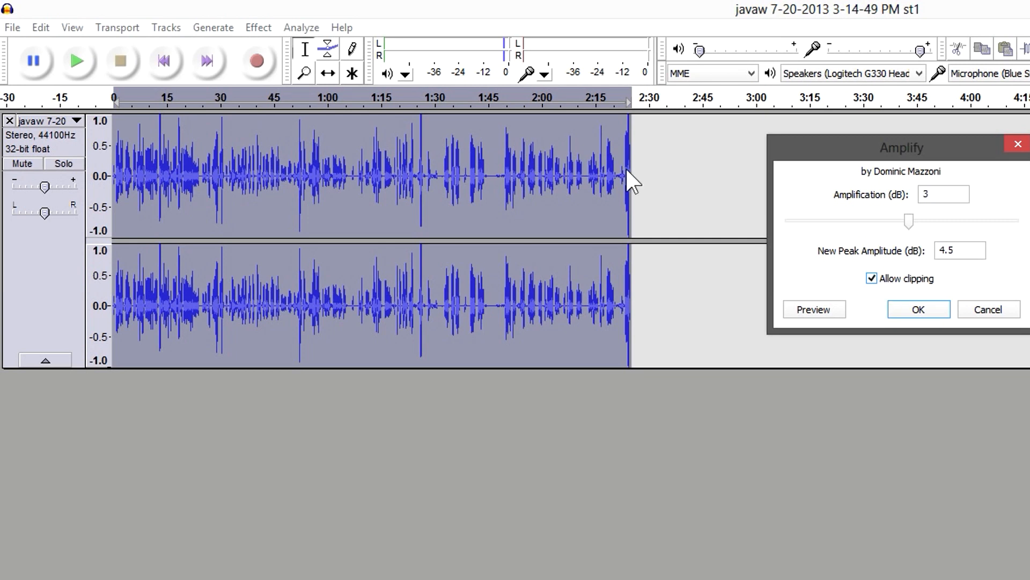
click(883, 280)
click(904, 278)
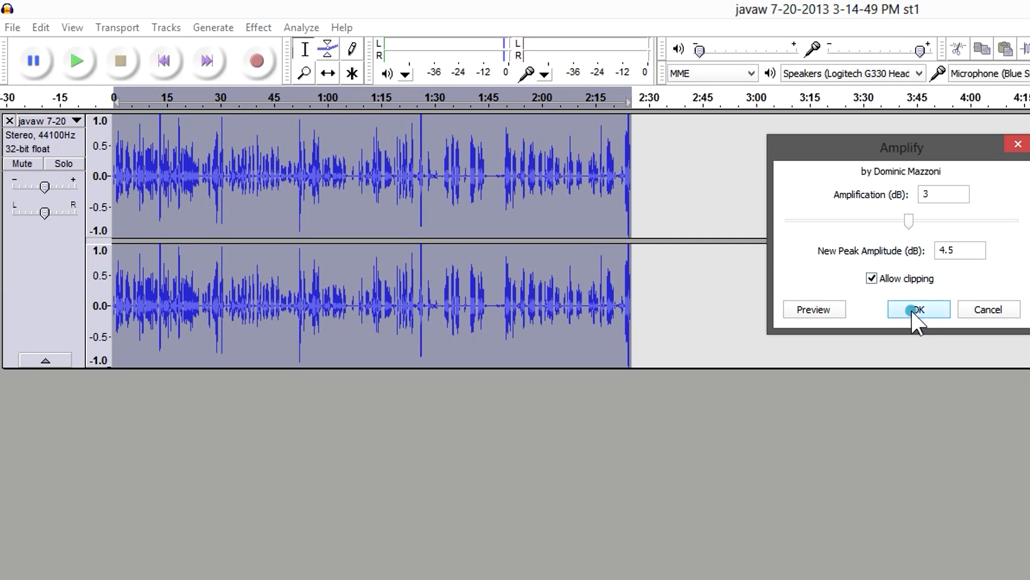
click(915, 311)
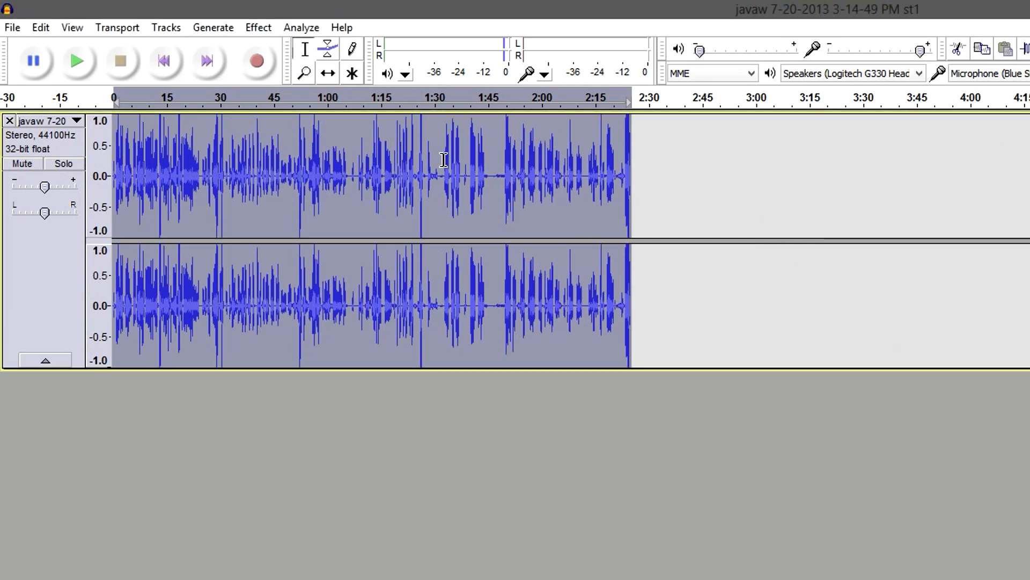
Play the amplified track from about 0:10 to check its loudness
click(533, 148)
click(150, 153)
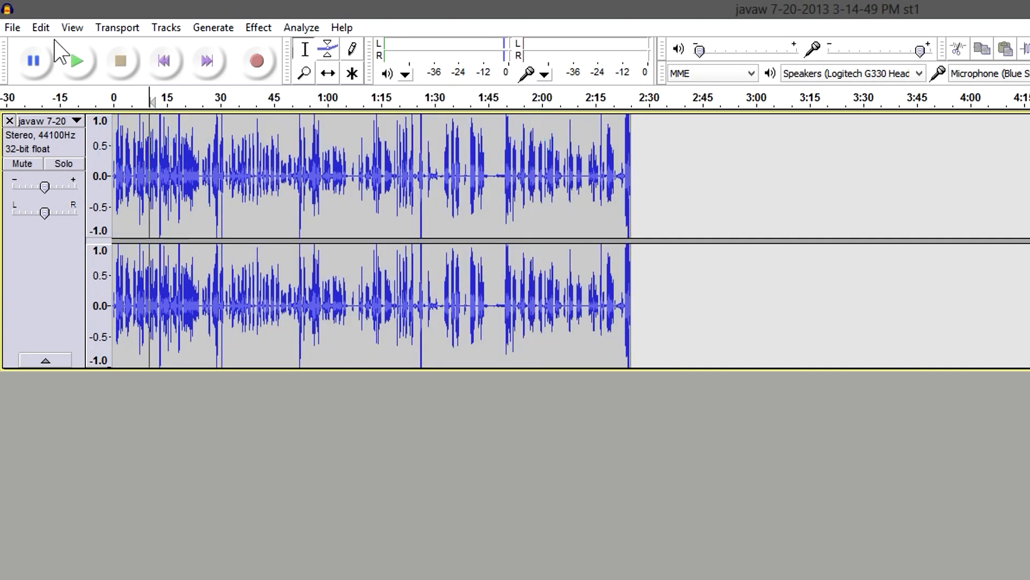
click(73, 63)
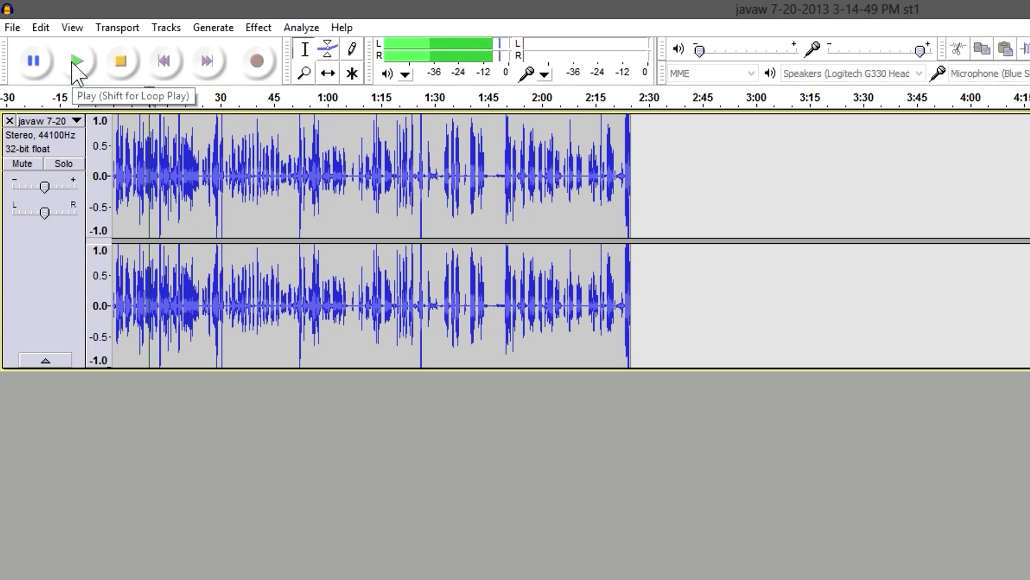
click(121, 63)
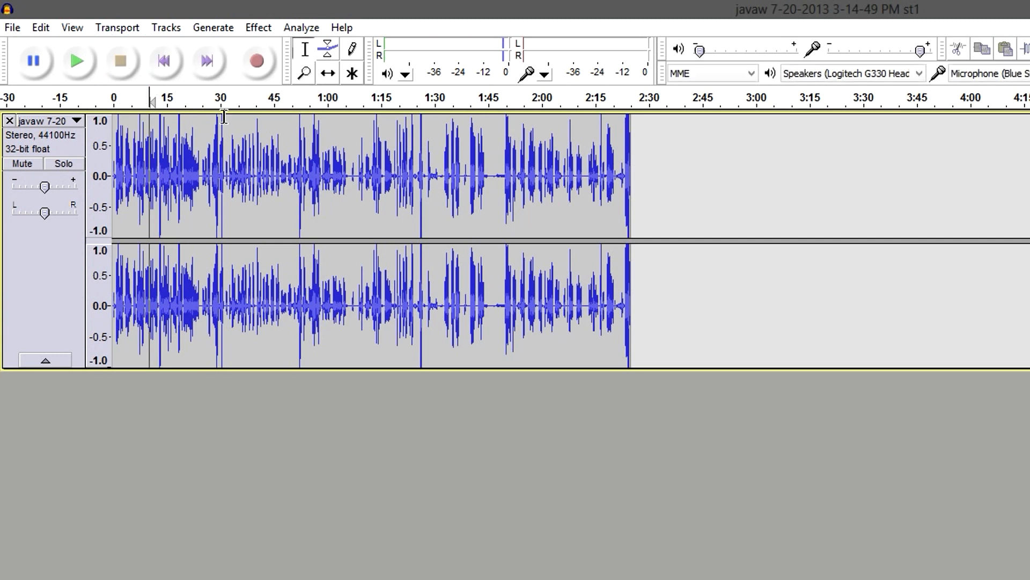
Boost the volume of the whole track with the Envelope tool, using one control point at about 1:08
click(328, 50)
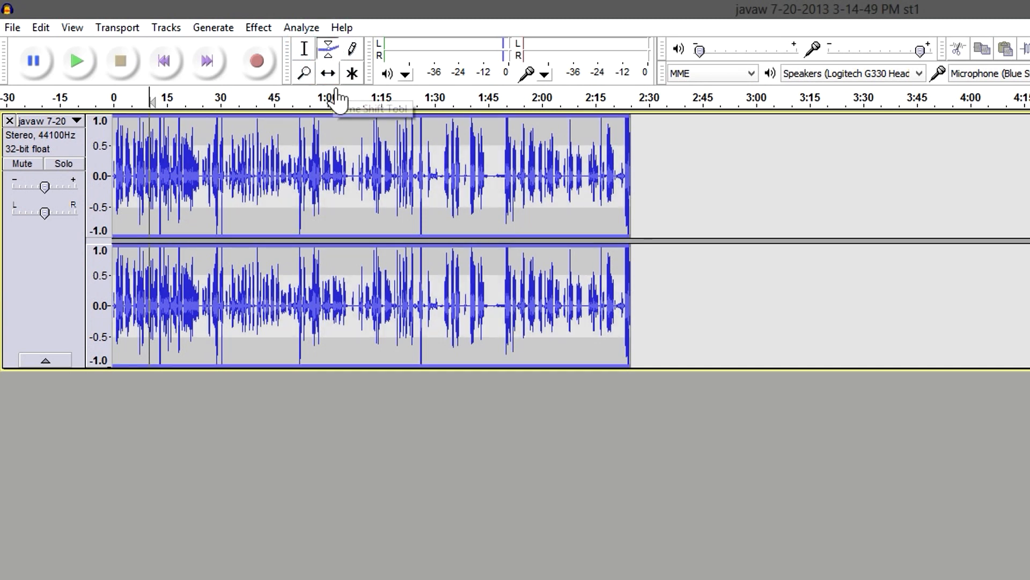
mouse_move(341, 145)
mouse_down()
mouse_move(349, 124)
mouse_move(344, 140)
mouse_up()
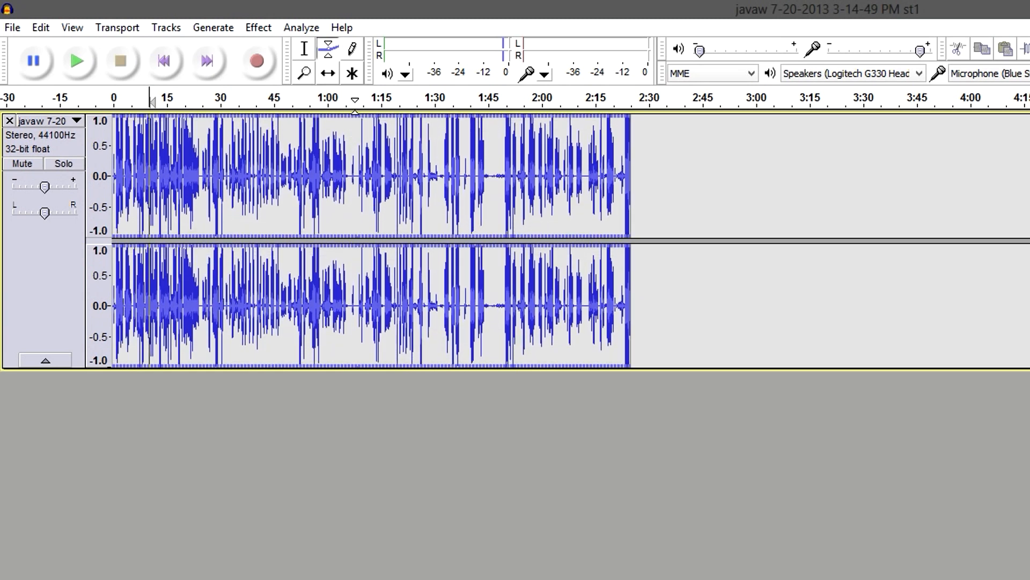
drag(357, 102, 357, 137)
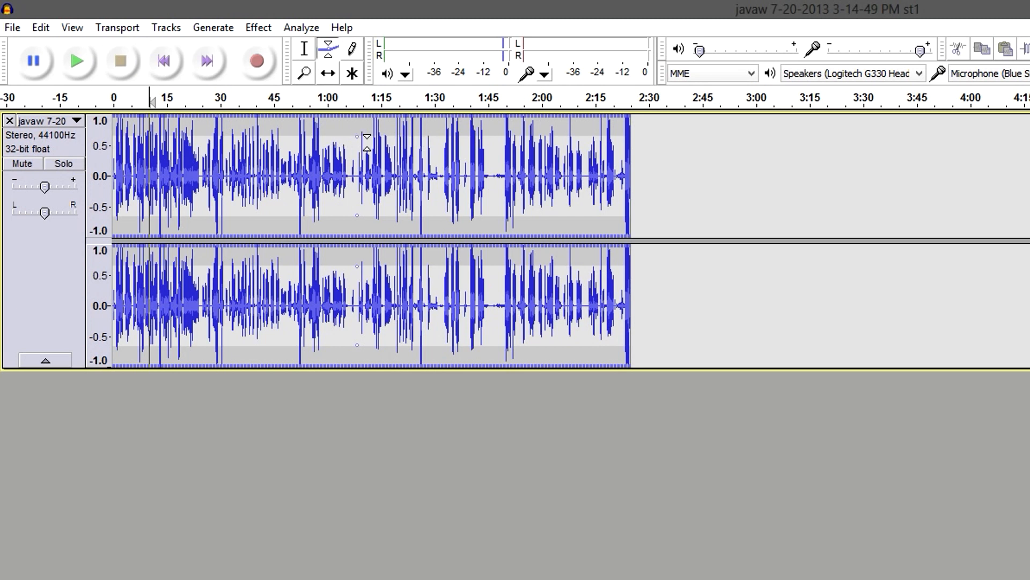
drag(357, 139, 360, 113)
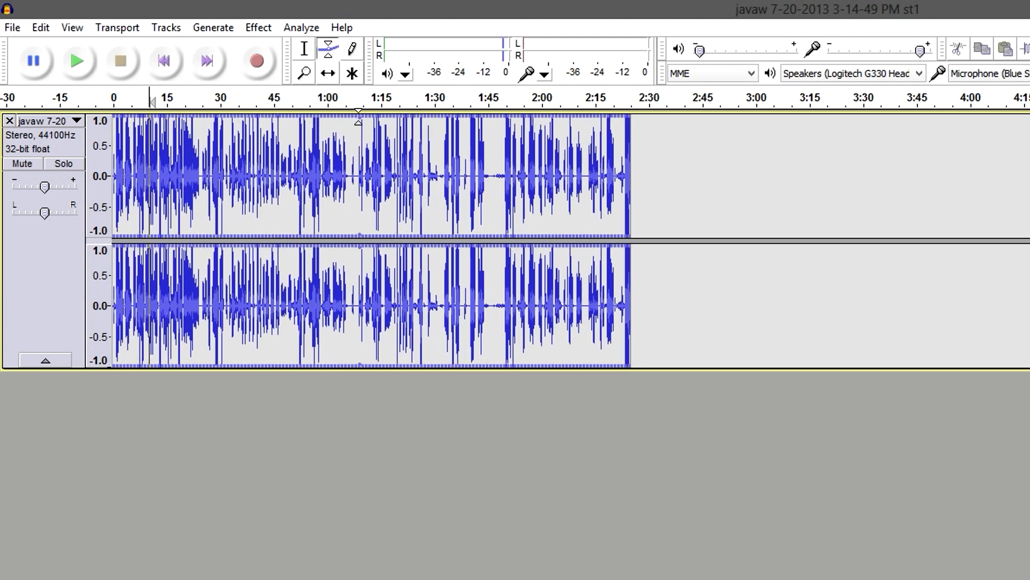
Return to the Selection tool and play the envelope-boosted track from about 0:25
click(305, 52)
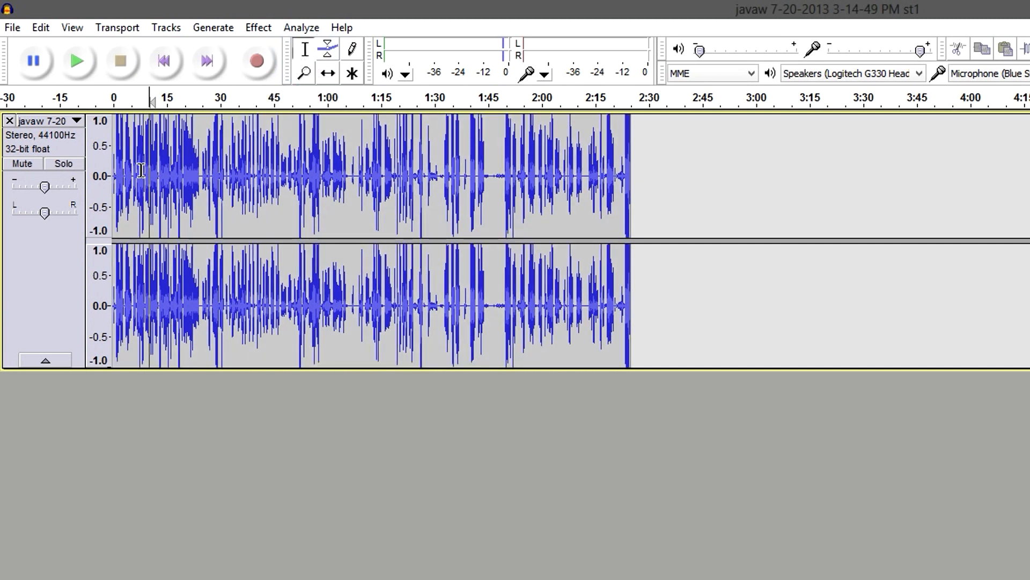
click(205, 162)
click(78, 63)
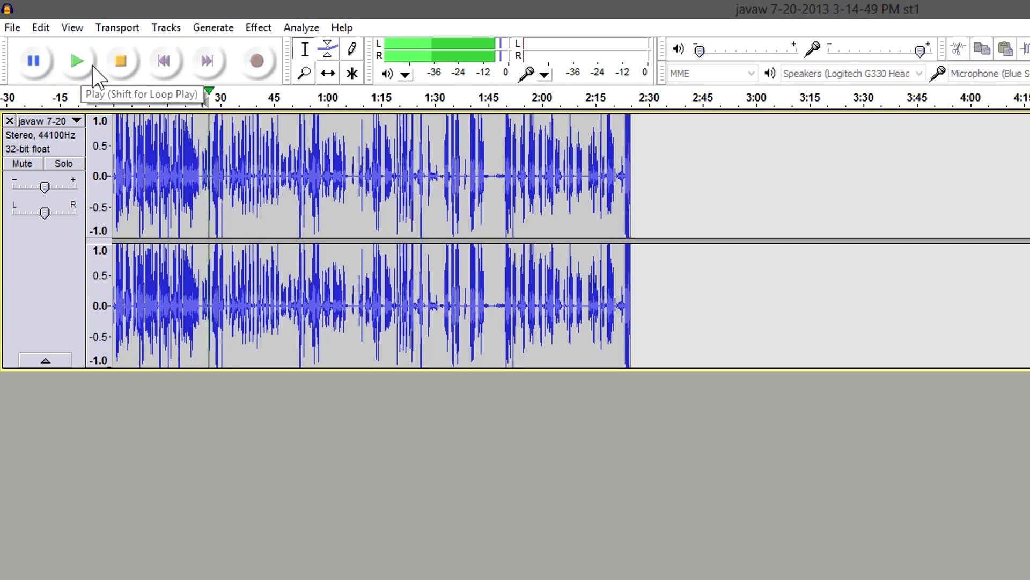
click(121, 60)
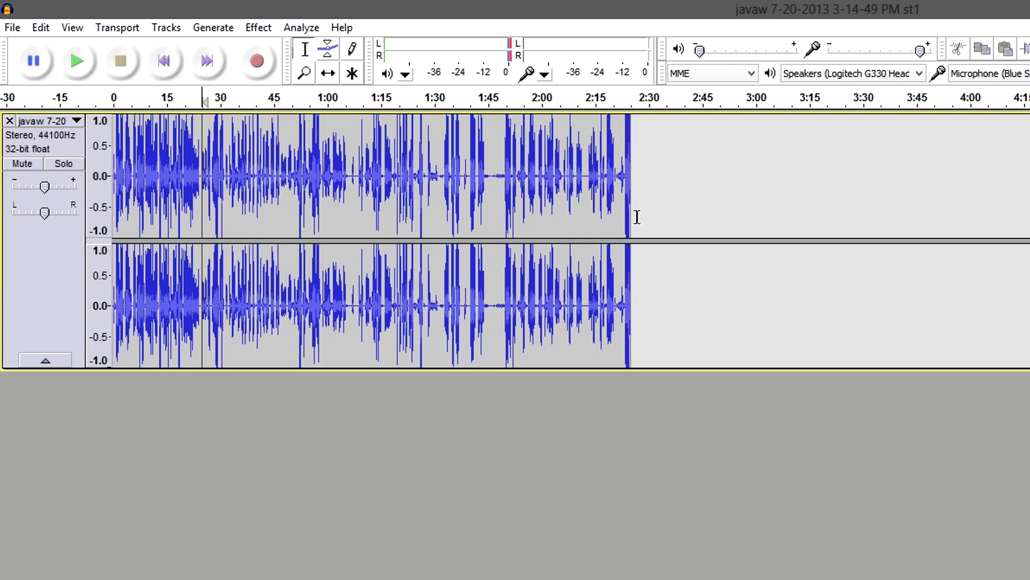
Play the last seconds of the track from about 2:23, stop playback, and place the cursor at about 2:15
click(625, 174)
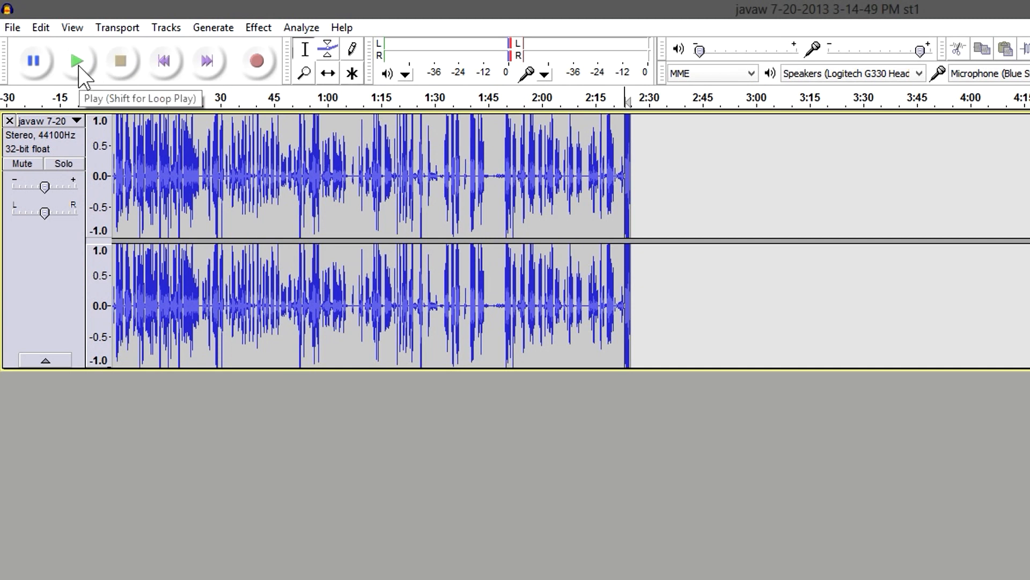
click(77, 61)
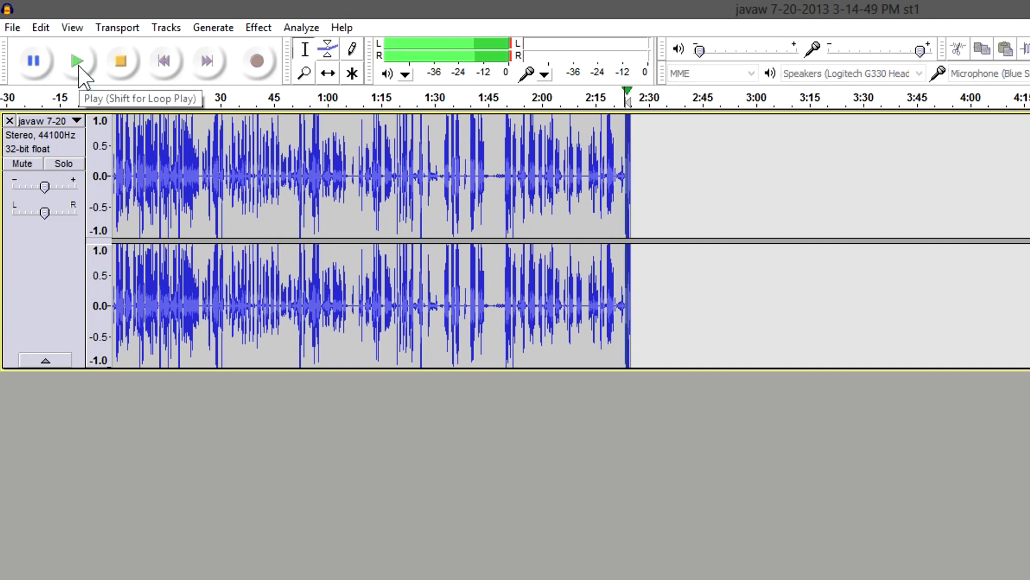
click(120, 62)
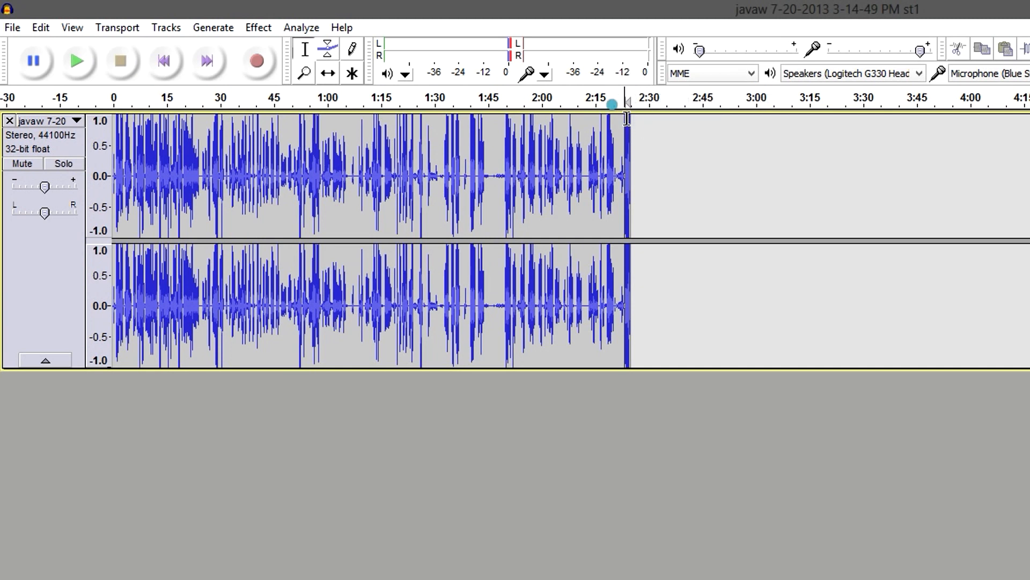
click(597, 176)
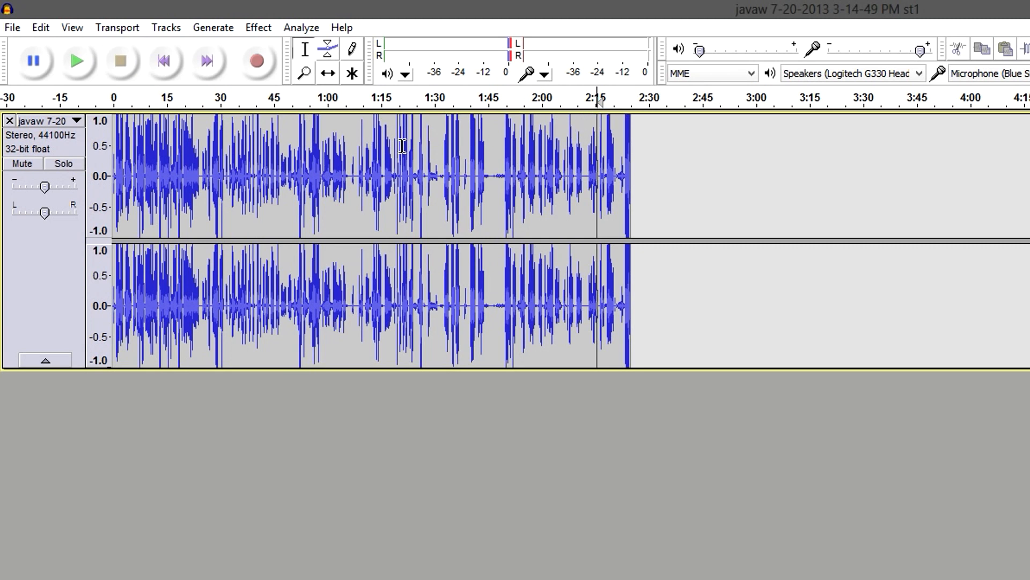
Start exporting the edited track as WAV (Microsoft) signed 16 bit PCM with the Desktop as the destination folder
click(12, 29)
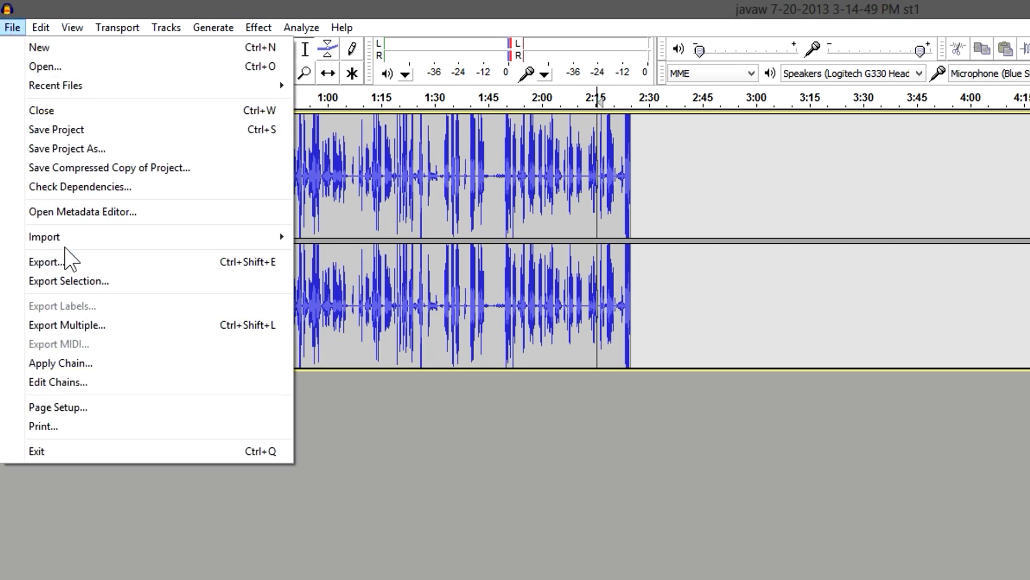
click(47, 262)
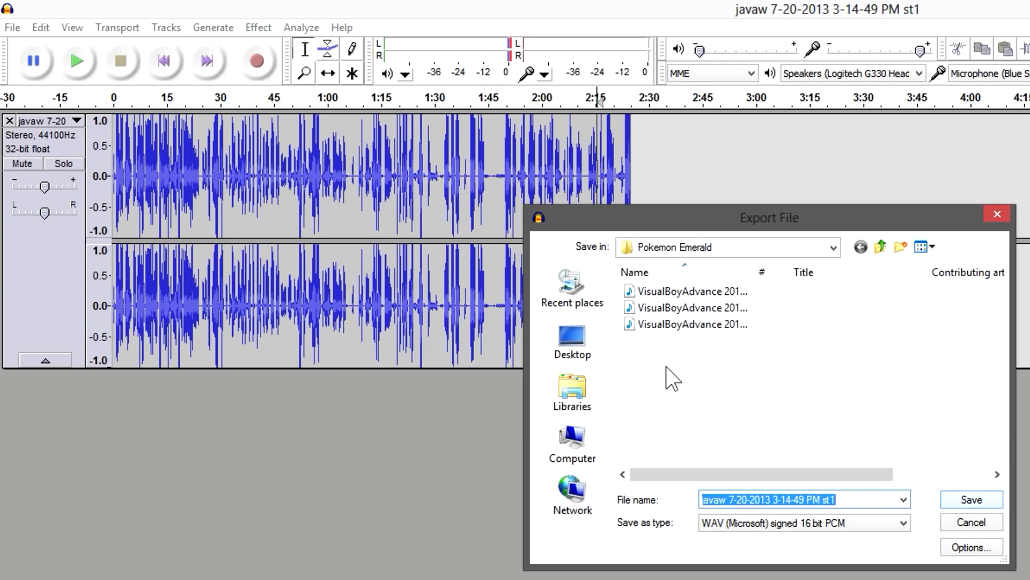
click(585, 342)
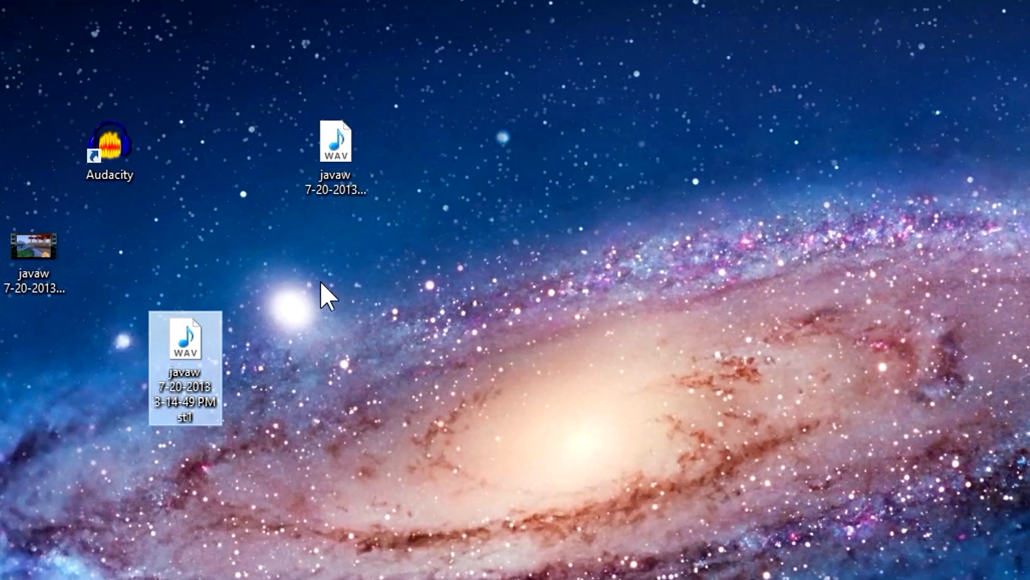
click(274, 282)
drag(243, 260, 162, 412)
click(282, 340)
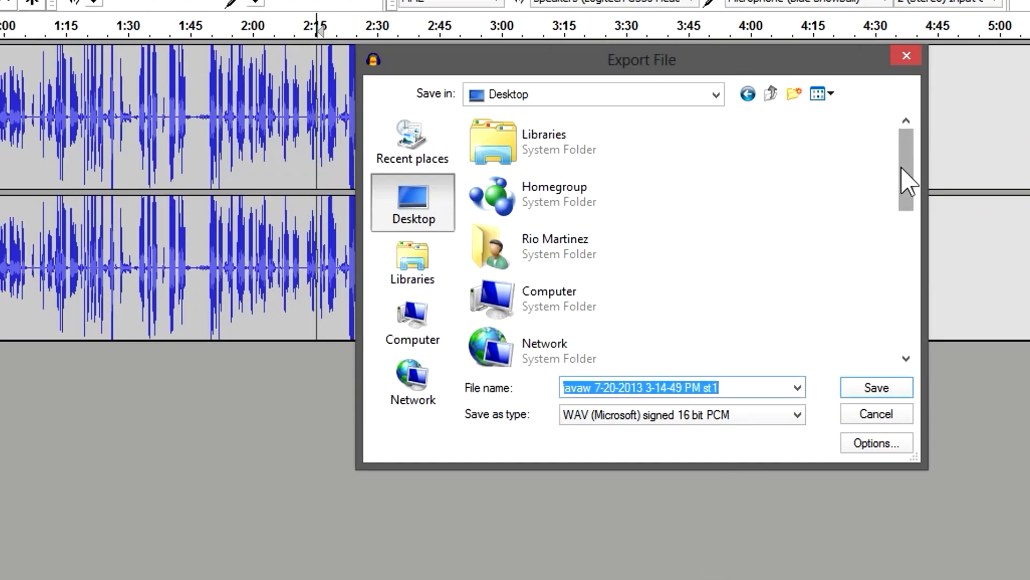
mouse_move(904, 172)
mouse_down()
mouse_move(903, 231)
mouse_move(902, 153)
mouse_up()
click(732, 386)
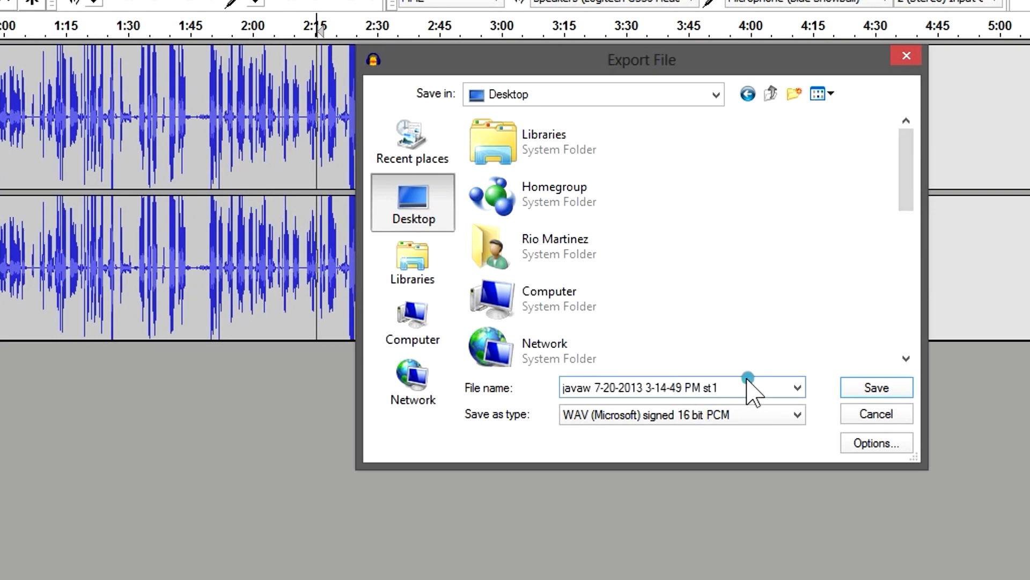
mouse_move(738, 386)
mouse_down()
mouse_move(570, 403)
mouse_move(748, 382)
mouse_up()
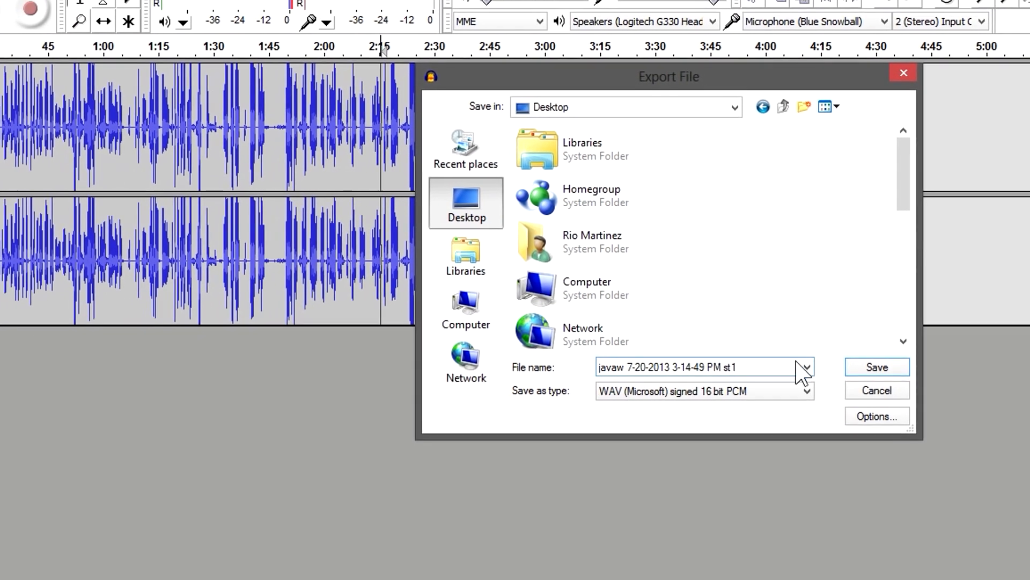
click(877, 380)
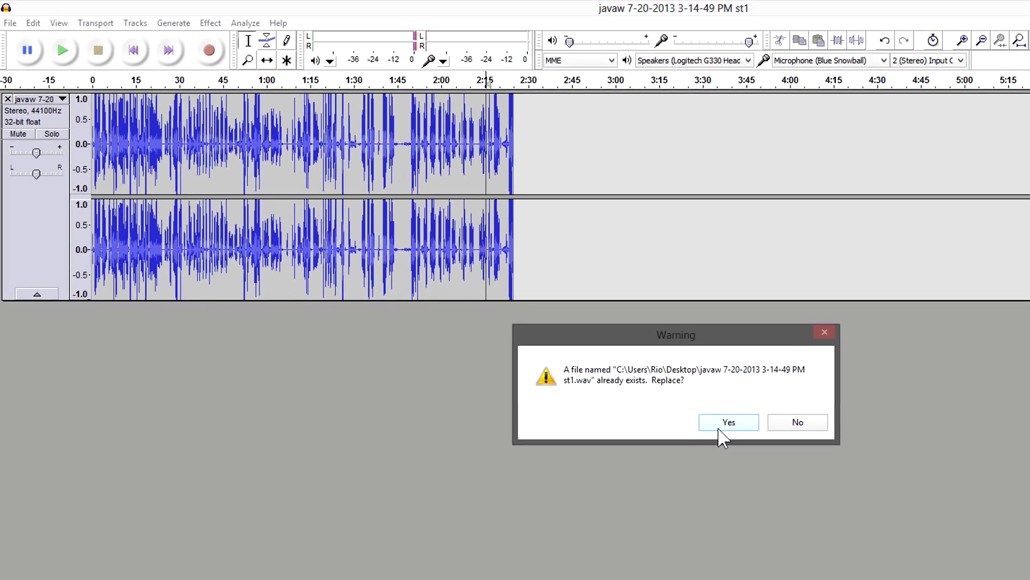
click(725, 425)
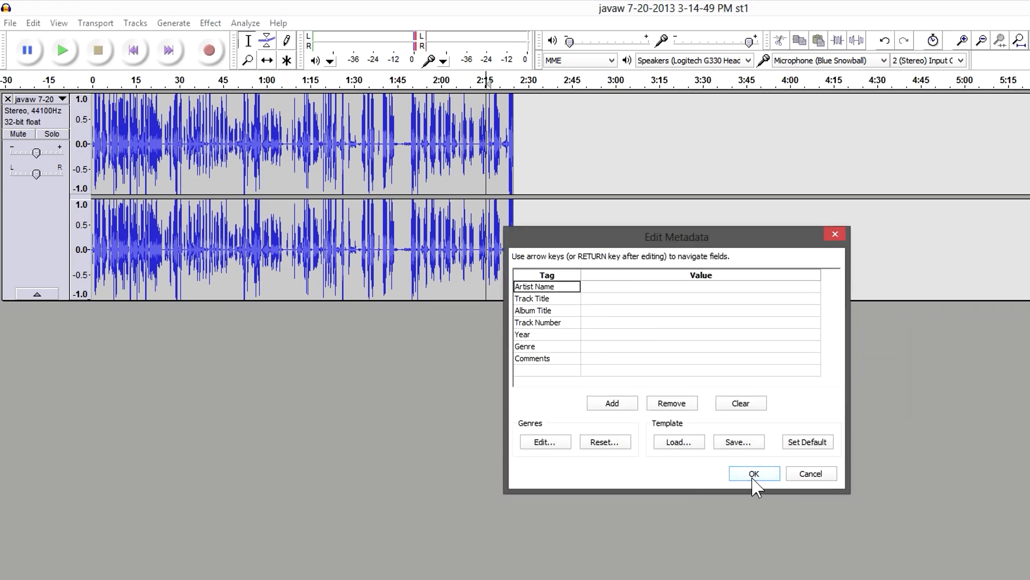
click(753, 478)
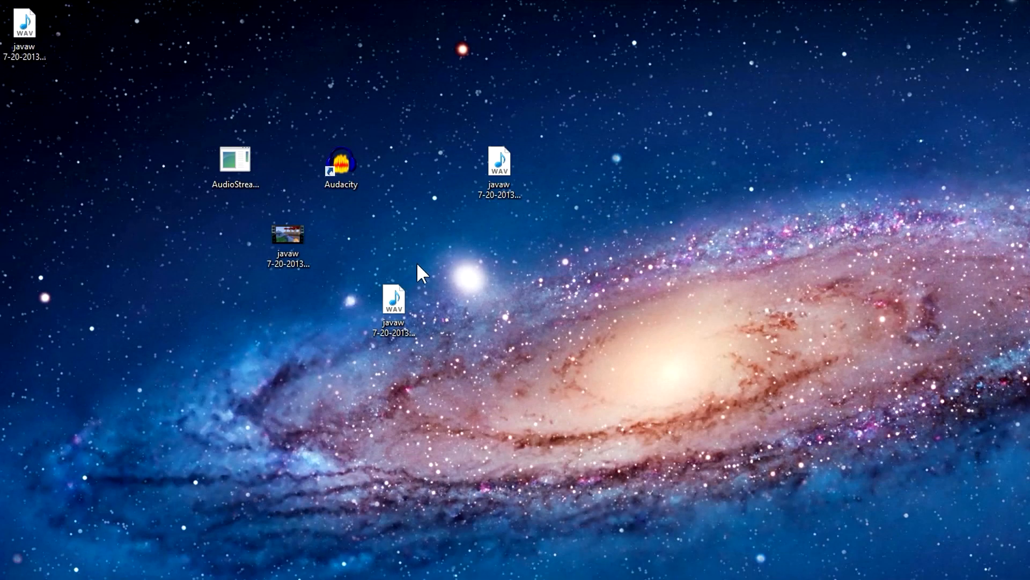
Rearrange the desktop files so the exported st1 WAV takes the place of st1-old1, with st1-old1 beside it
click(392, 310)
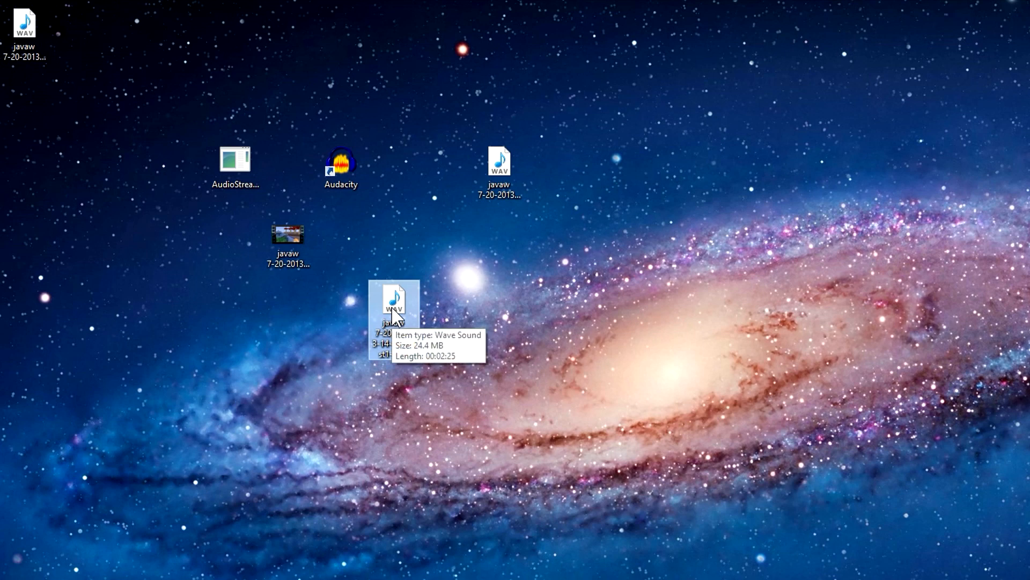
drag(479, 256, 359, 367)
drag(435, 264, 373, 360)
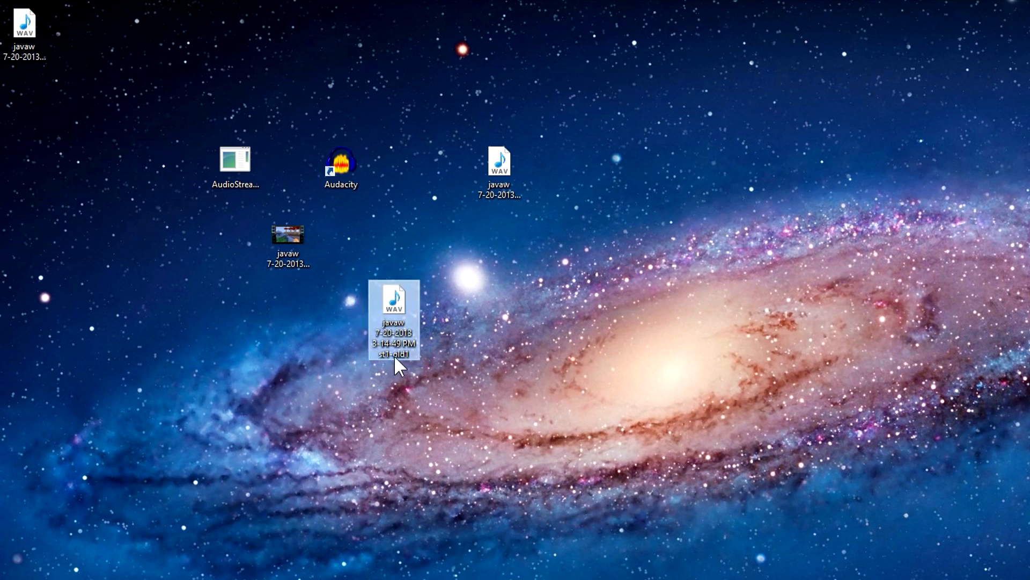
mouse_move(390, 357)
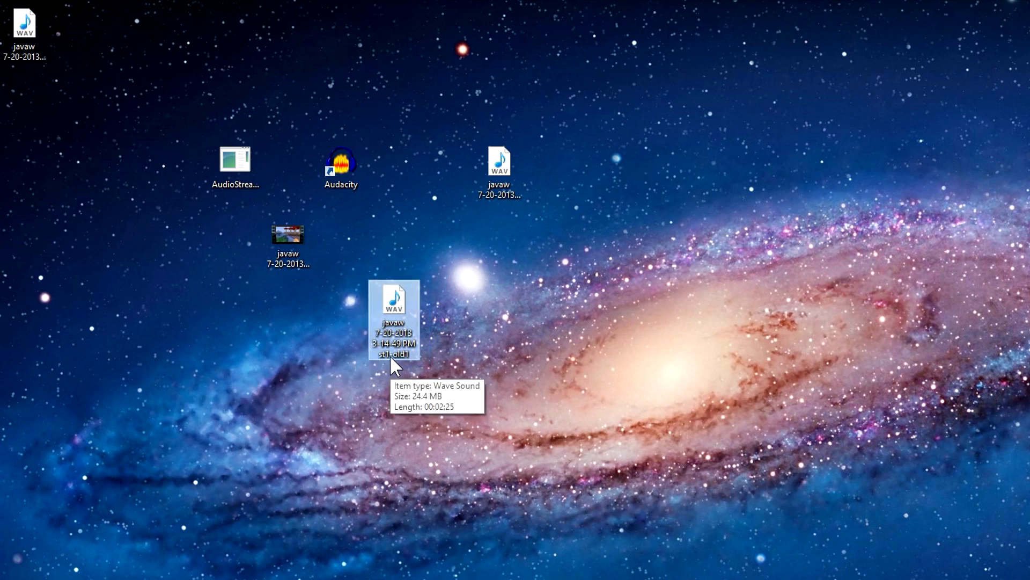
drag(404, 352, 404, 75)
drag(27, 42, 339, 271)
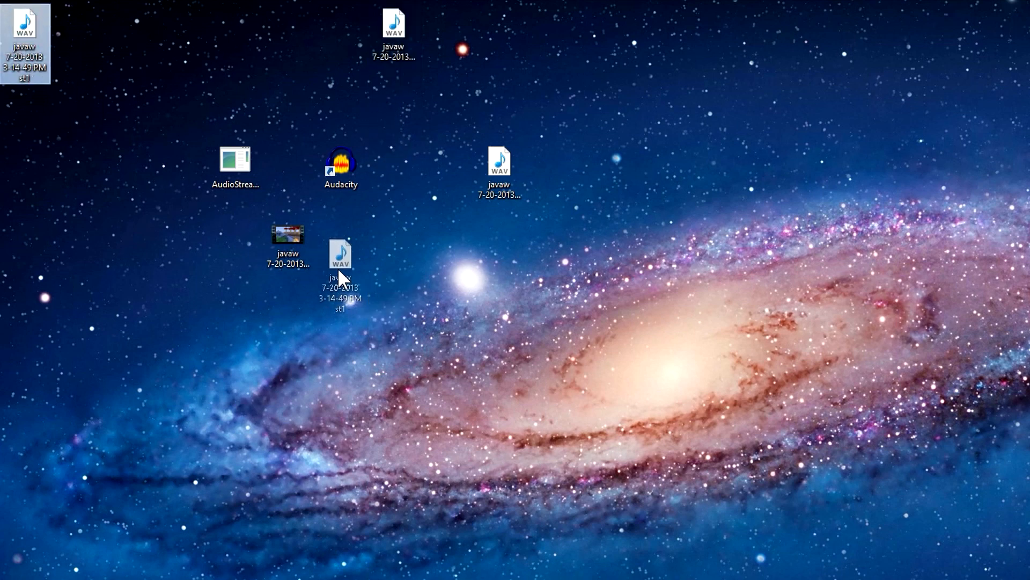
drag(371, 323, 372, 322)
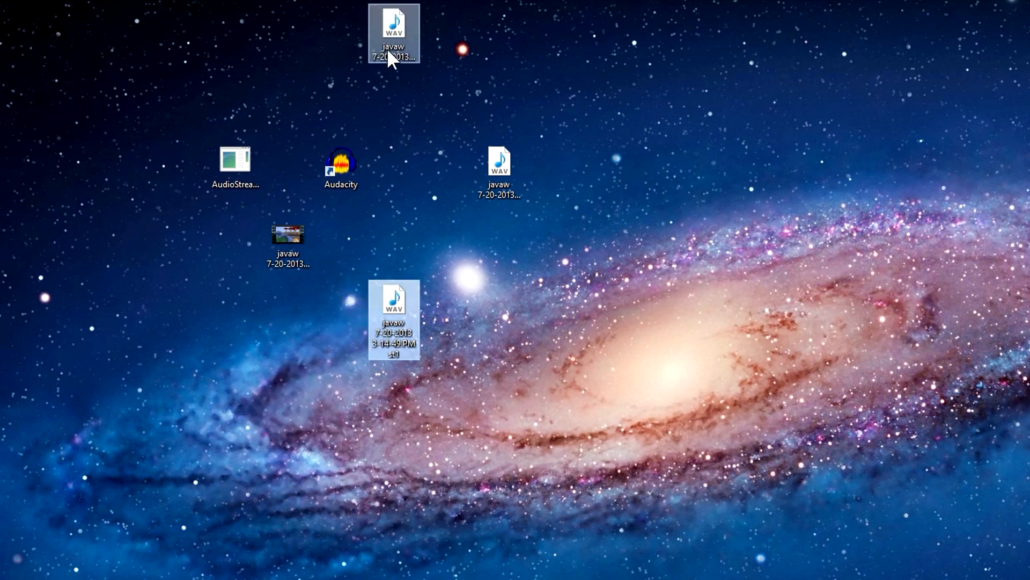
drag(388, 48, 479, 338)
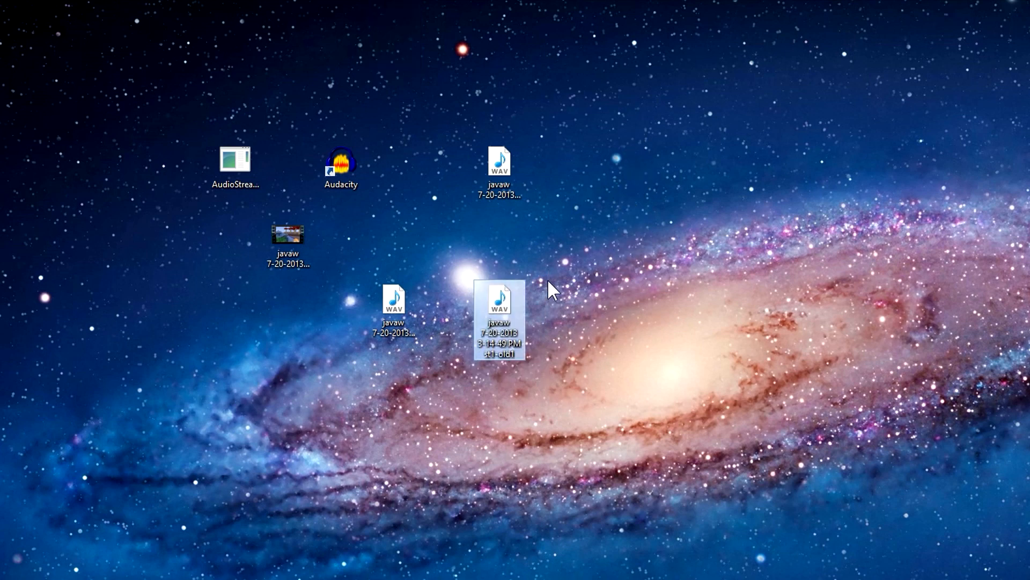
Delete the st1-old1 WAV file from the desktop
drag(521, 312, 563, 178)
drag(625, 98, 534, 235)
key(Delete)
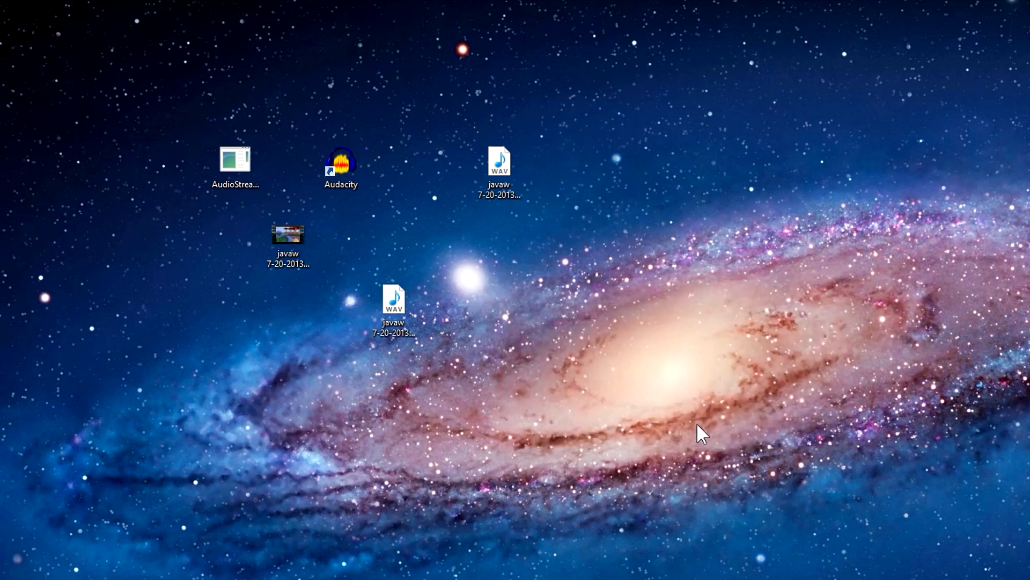
Listen to the exported st1 WAV file in the media player and close the edited project in Audacity
double_click(393, 300)
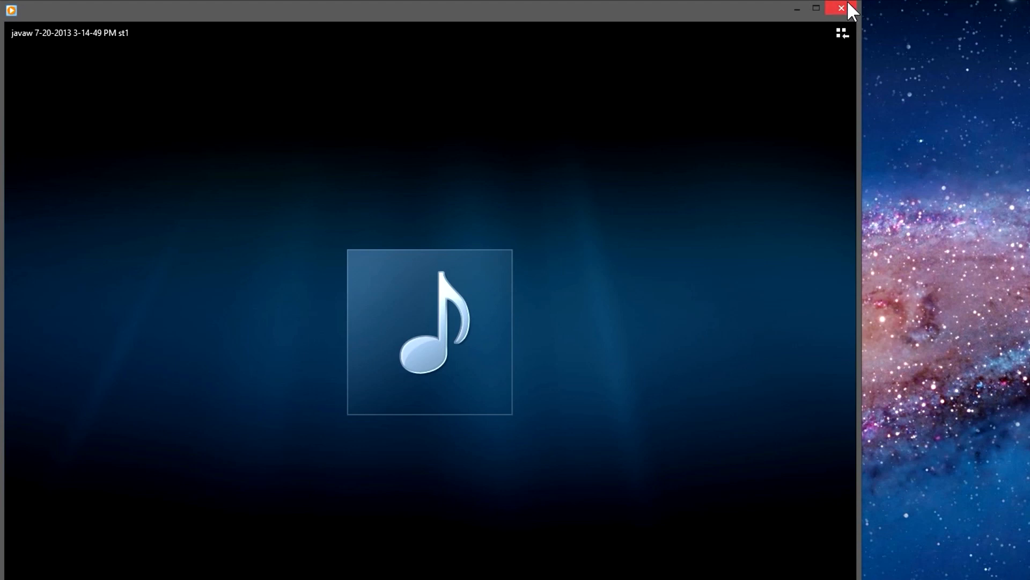
click(843, 6)
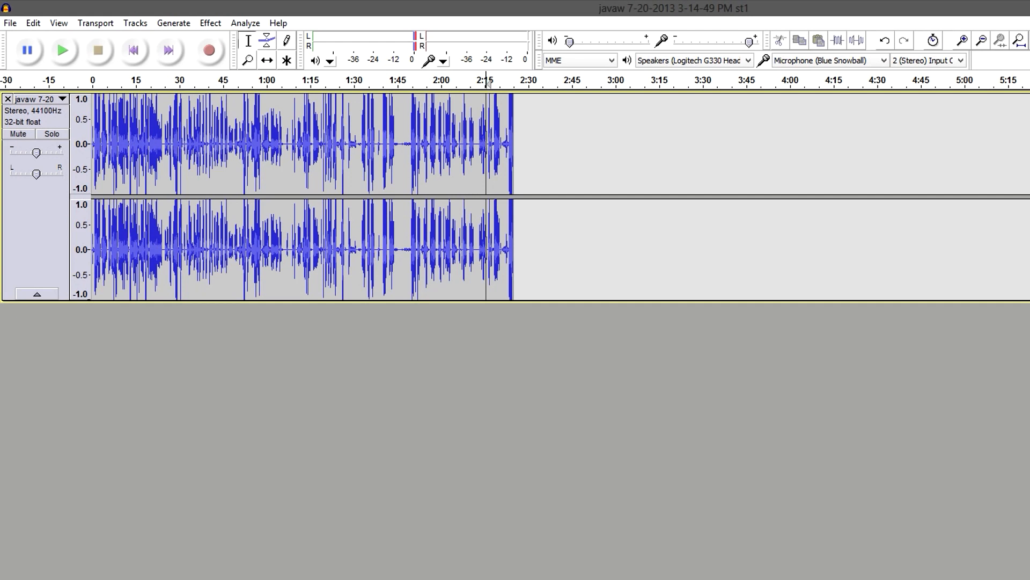
key(ctrl+w)
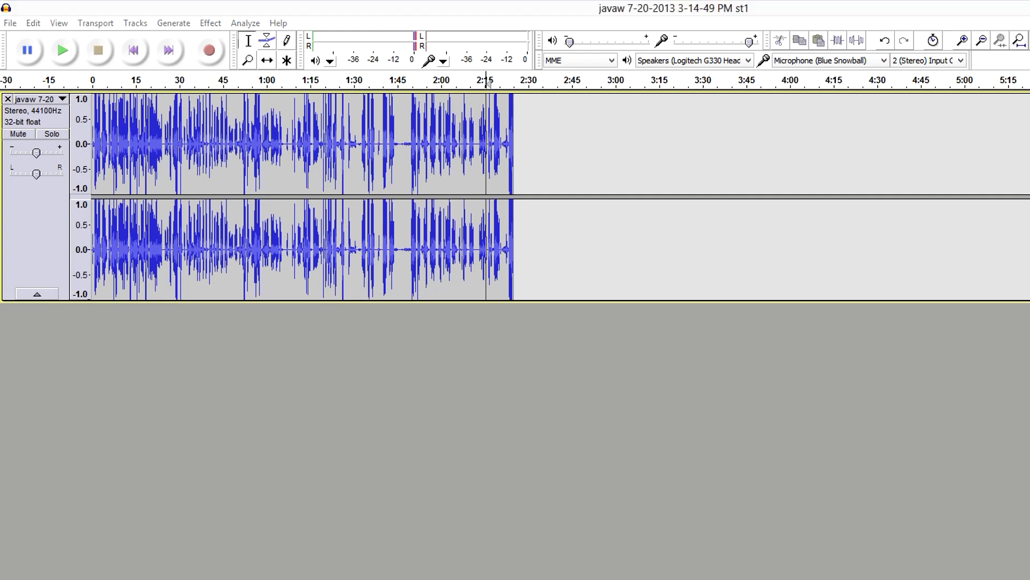
click(677, 421)
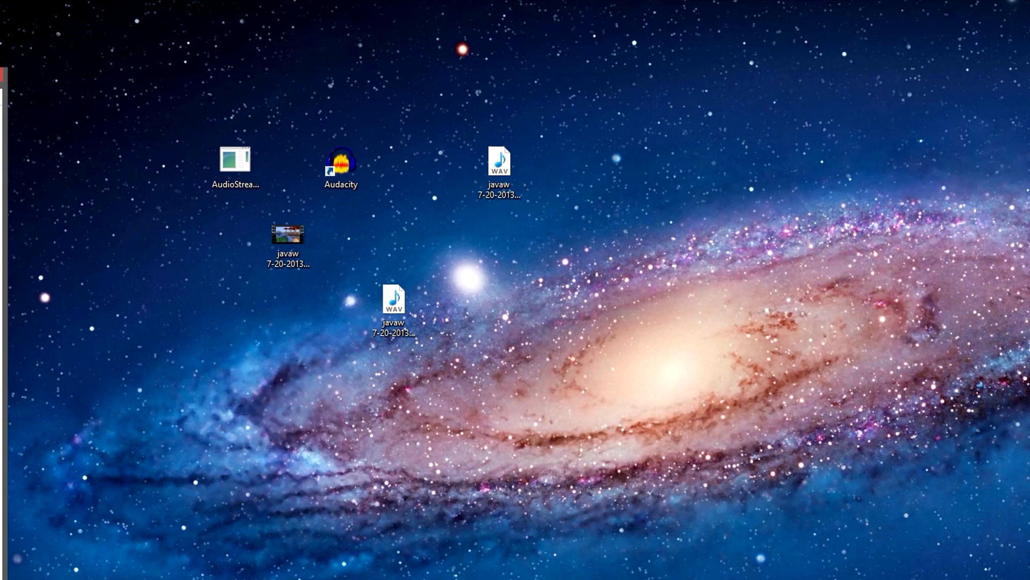
Restore the deleted st1-old1 WAV file from the Recycle Bin to the desktop
drag(5, 289, 472, 298)
click(1, 74)
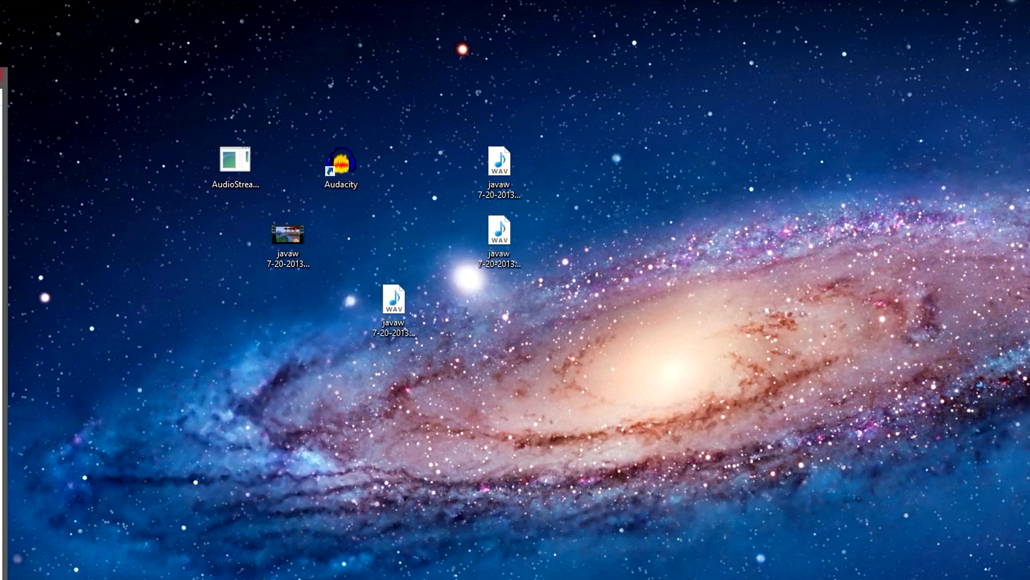
click(500, 236)
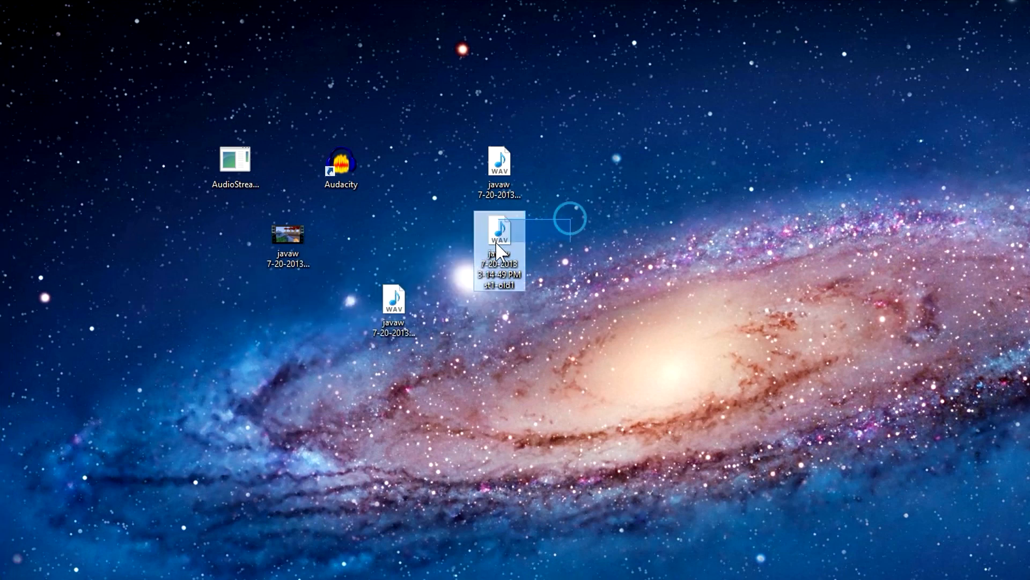
Move the exported st1 WAV file to the Recycle Bin and put st1-old1 in its place on the desktop
drag(381, 304, 391, 375)
key(Delete)
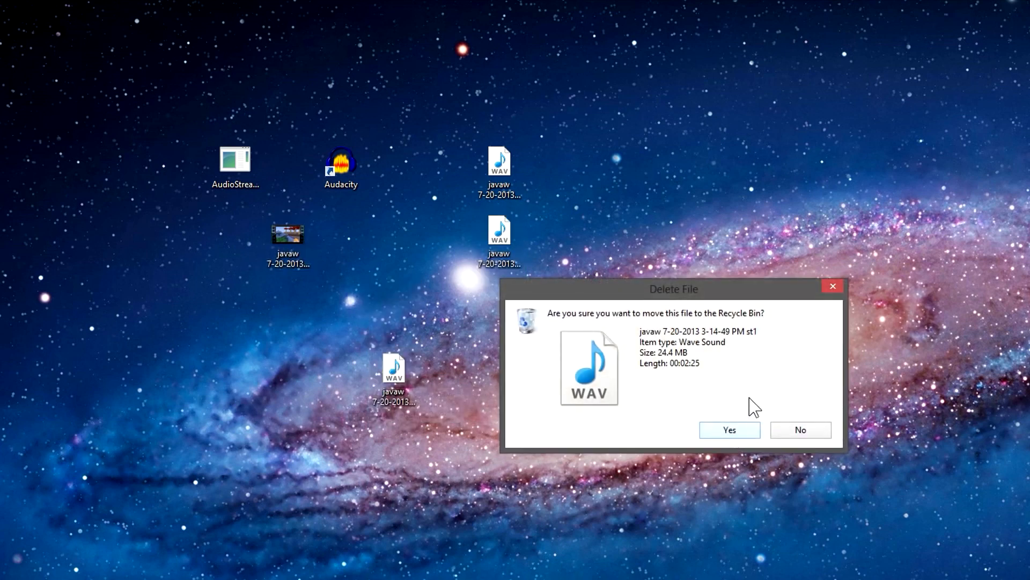
click(727, 428)
drag(493, 256, 388, 325)
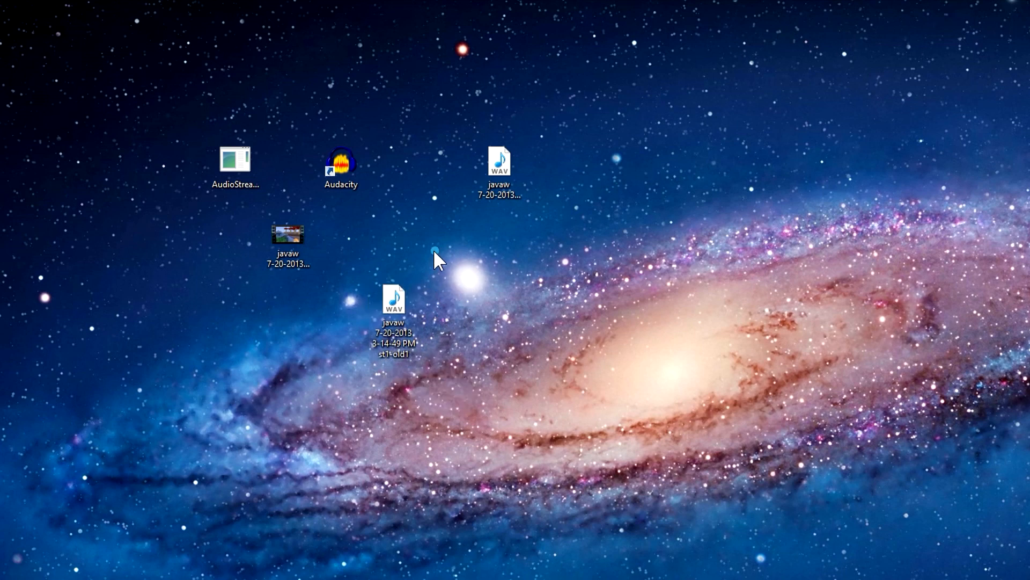
Play the original st1-old1 WAV file in the media player briefly and close the player
double_click(394, 311)
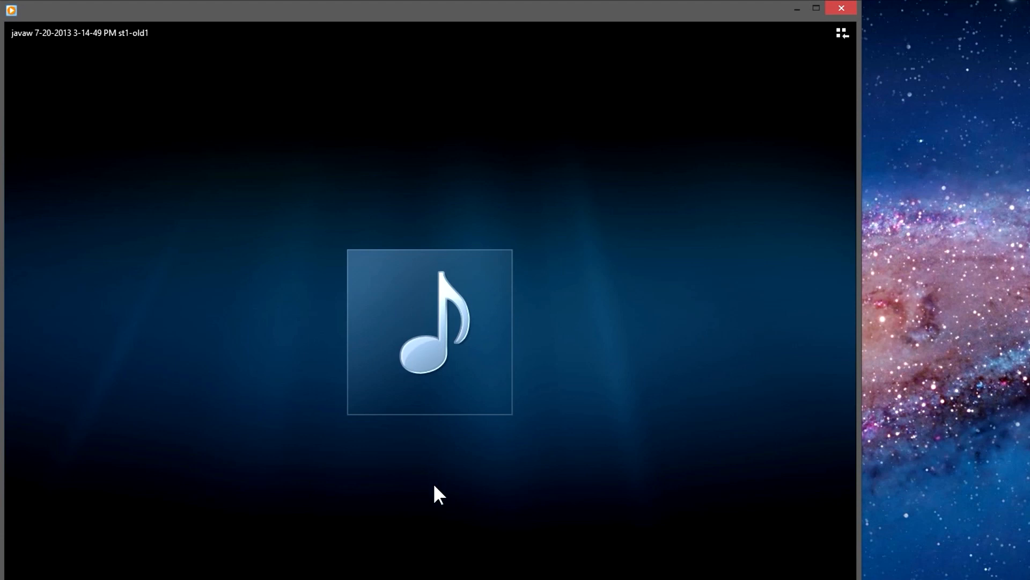
click(841, 8)
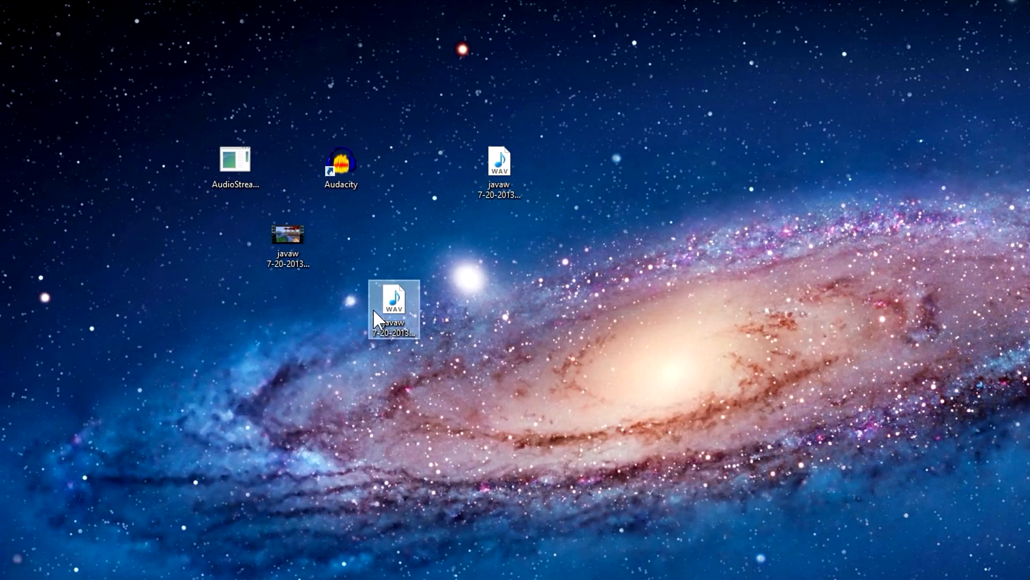
Open the st1-old1 WAV file in Audacity and place the cursor at about 0:08
drag(378, 313, 330, 171)
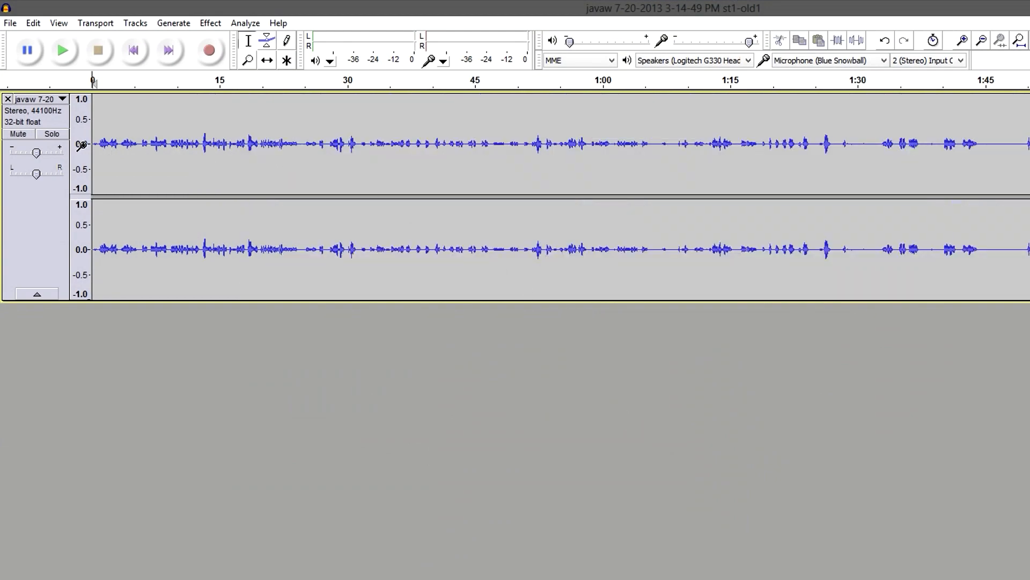
drag(96, 144, 265, 179)
click(427, 160)
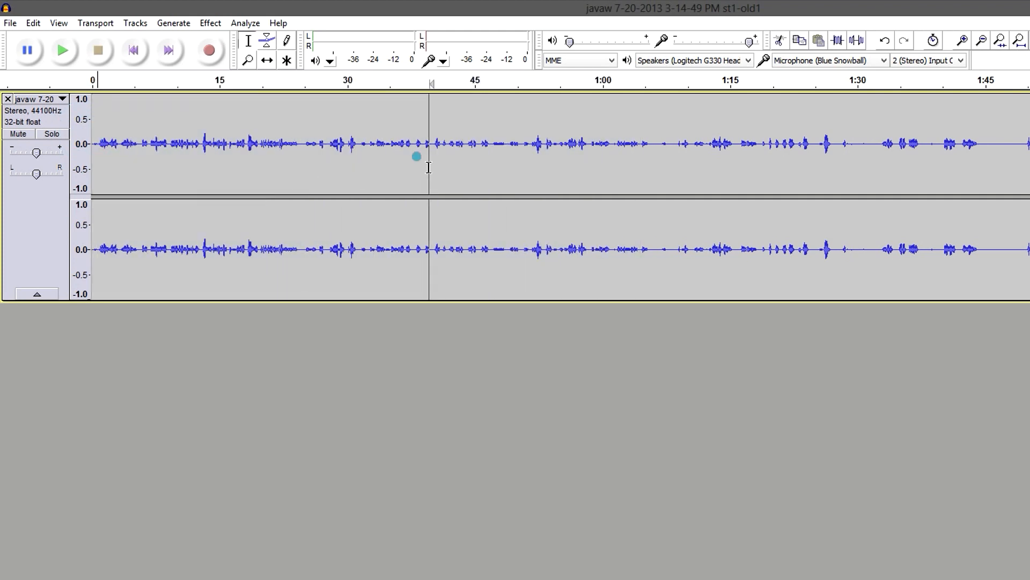
click(160, 151)
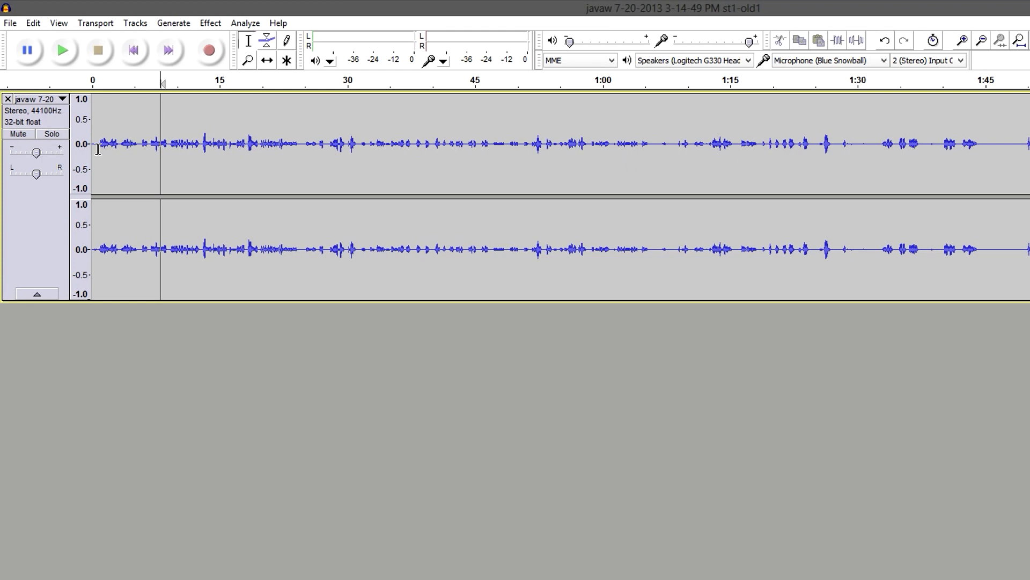
Open the chain editor and examine the order and parameters of the commands in the Commentary - Blue Snowball chain
click(8, 23)
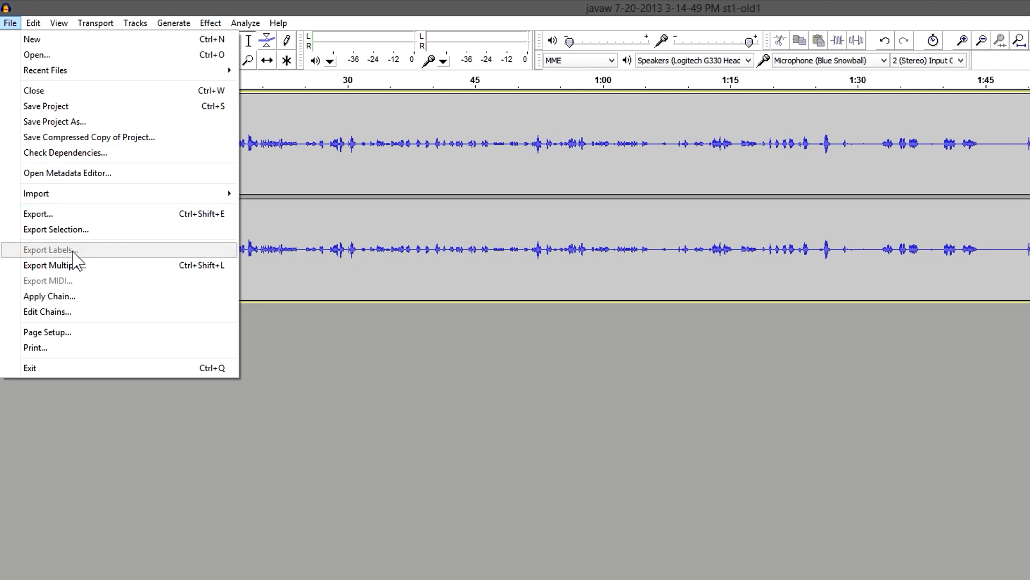
click(87, 317)
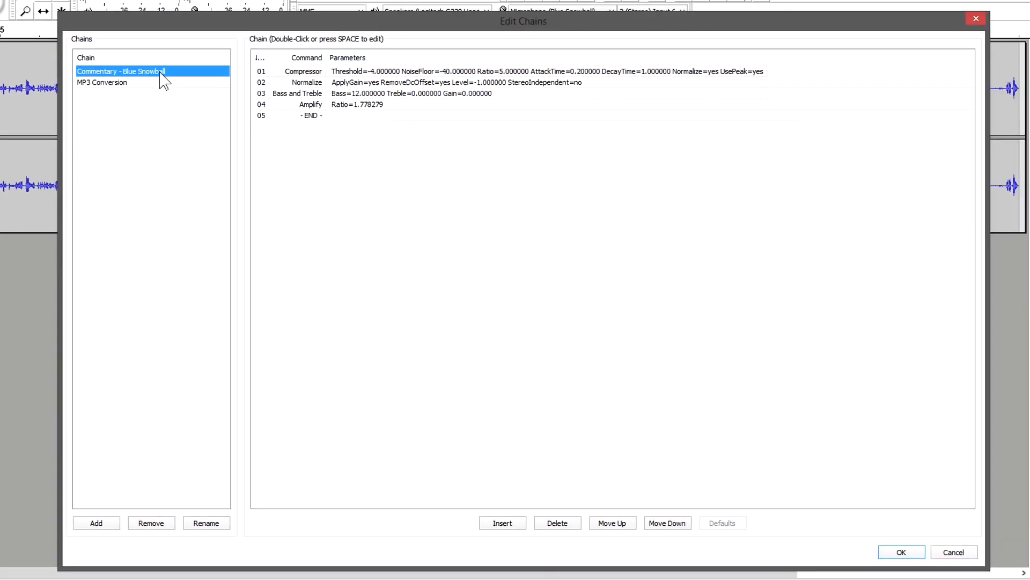
click(358, 84)
click(357, 93)
click(357, 105)
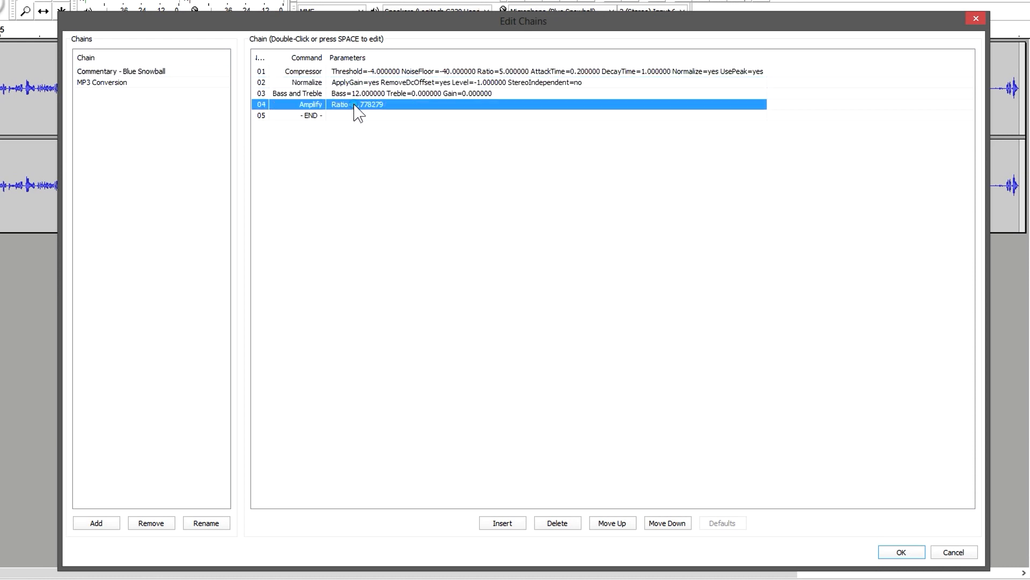
click(379, 71)
click(359, 96)
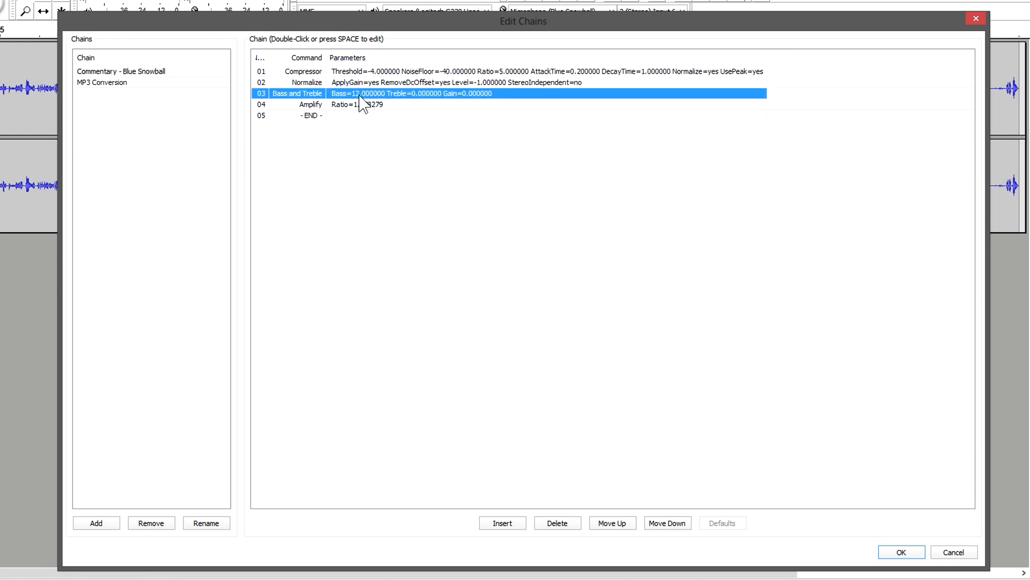
click(356, 105)
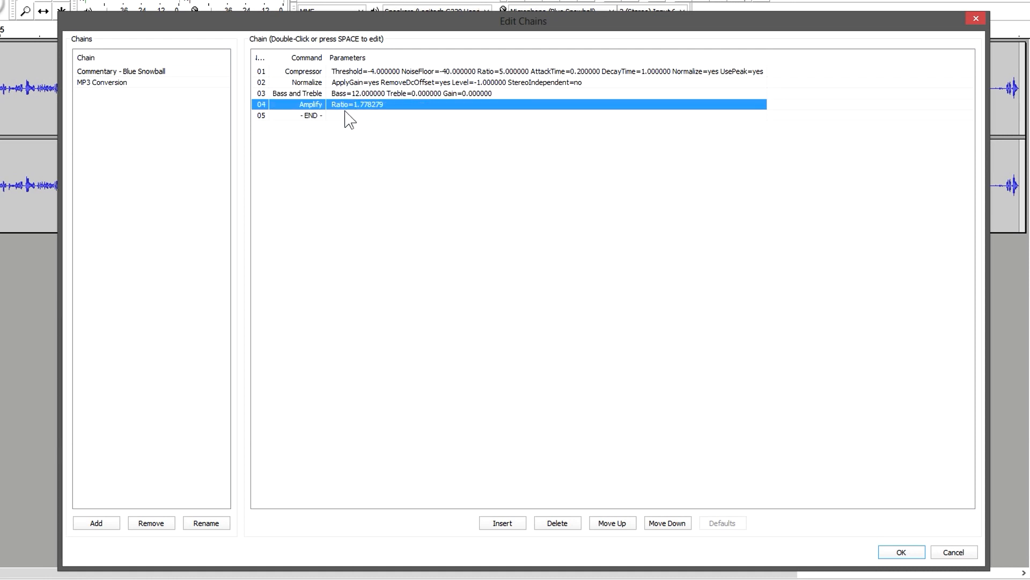
click(351, 115)
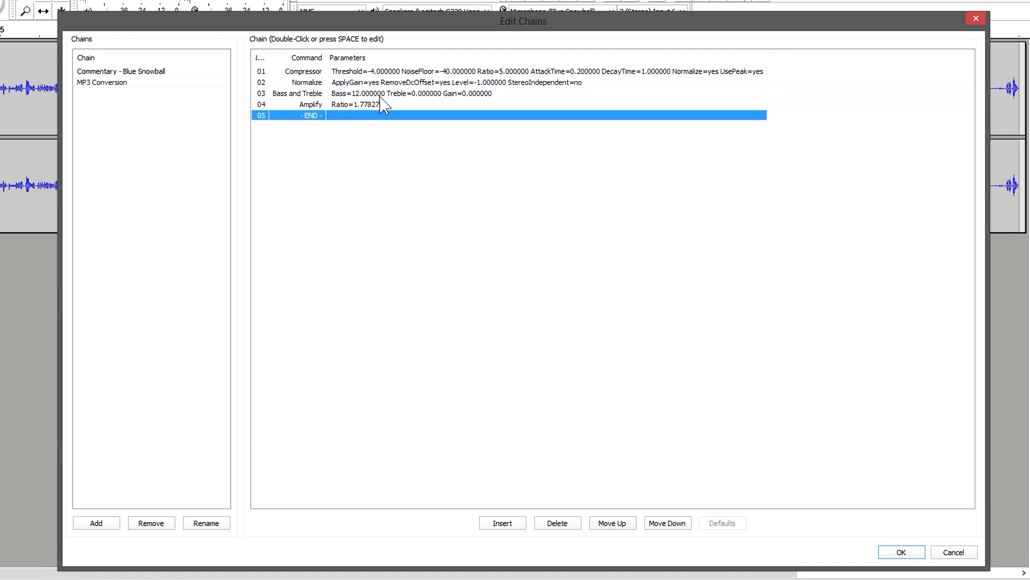
click(362, 74)
click(352, 95)
click(349, 105)
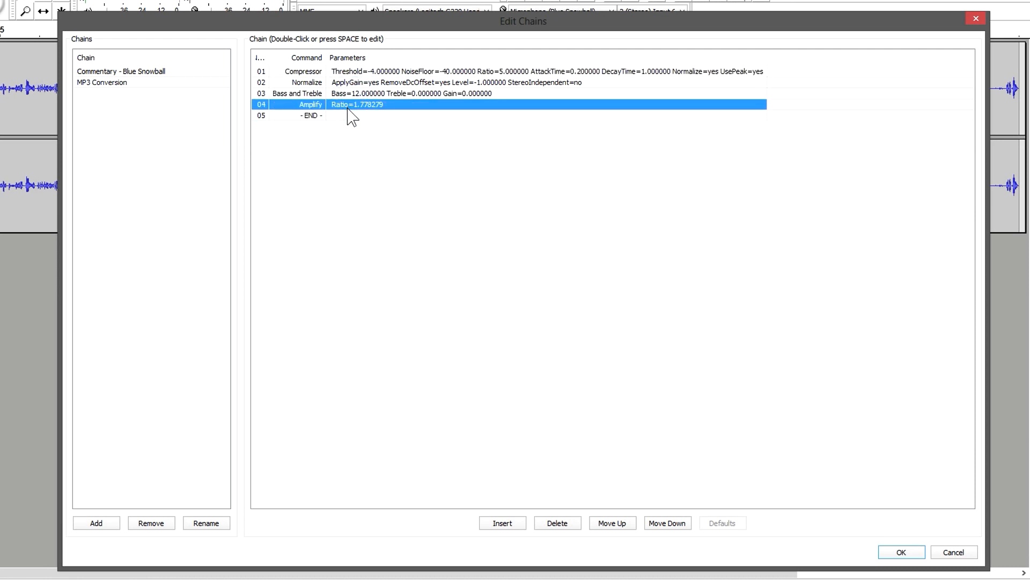
click(350, 115)
click(364, 104)
click(368, 92)
click(381, 81)
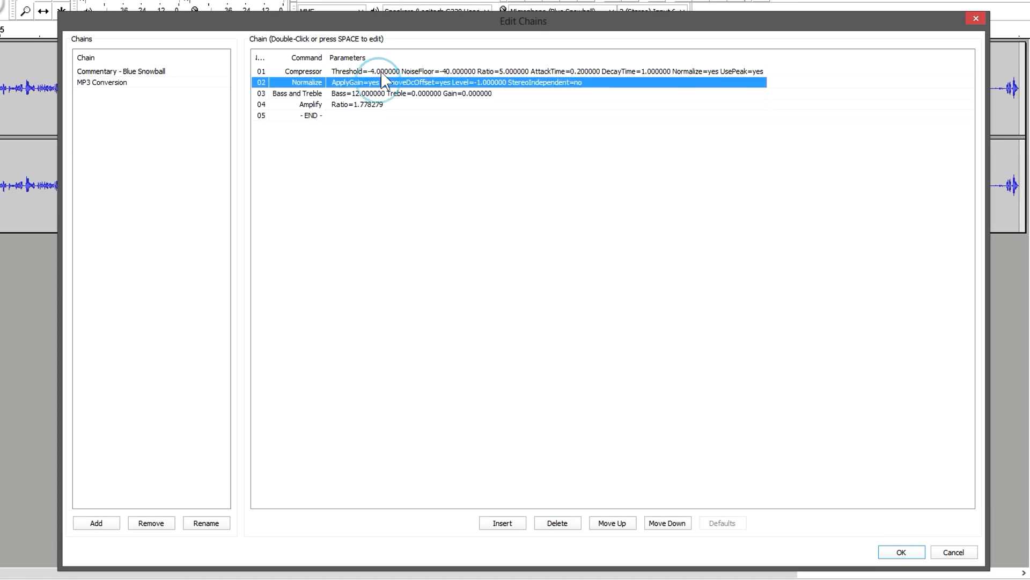
click(382, 72)
click(375, 82)
click(359, 94)
click(350, 105)
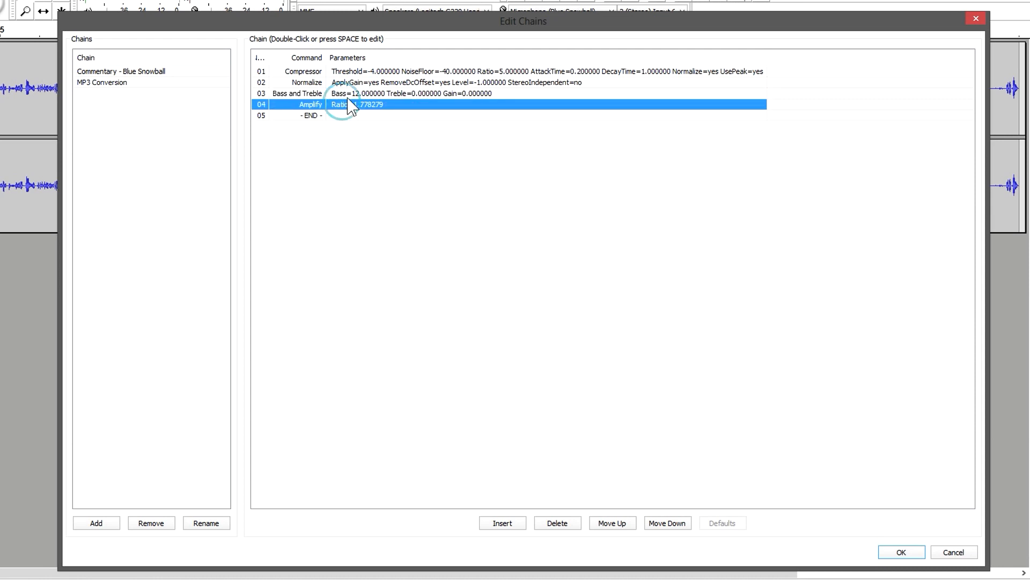
click(352, 93)
click(361, 82)
click(367, 71)
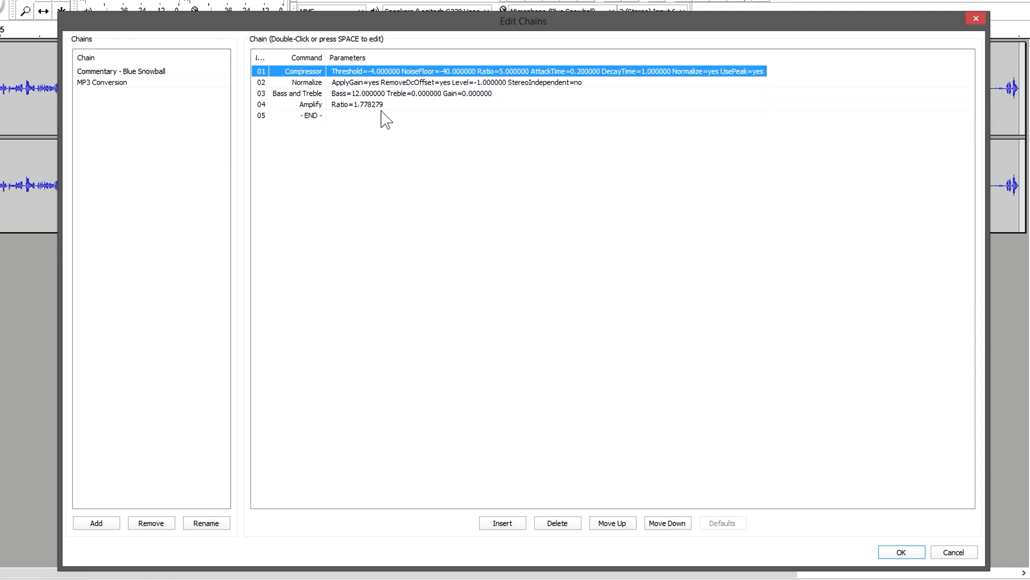
click(381, 83)
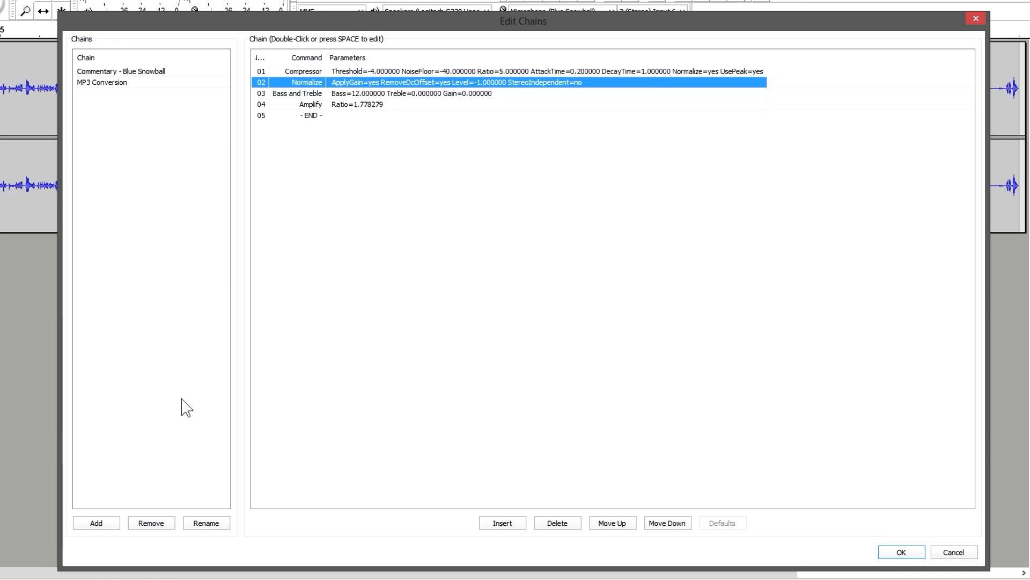
Create a new chain named Tutorial and select it for editing
click(110, 522)
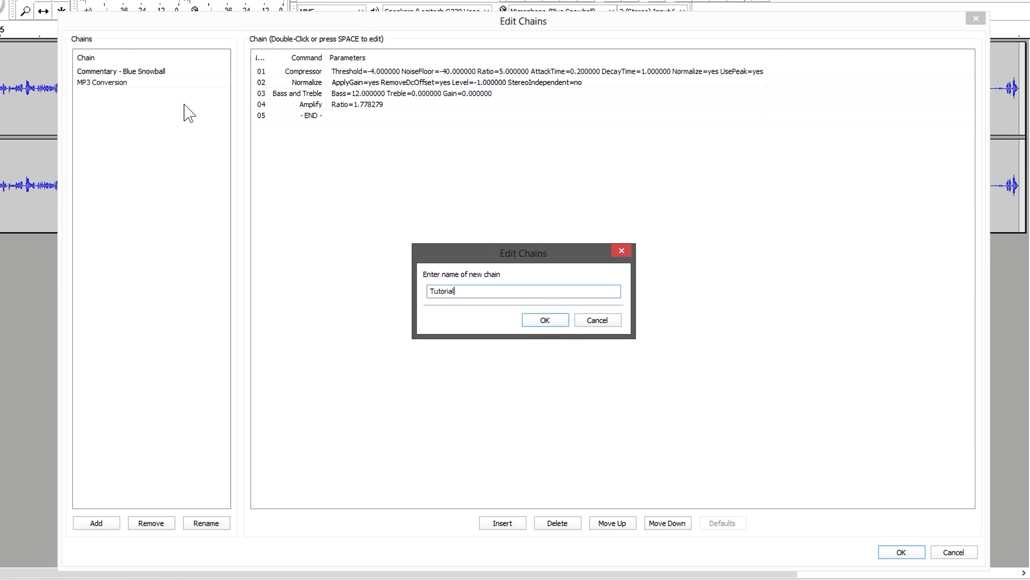
drag(467, 291, 411, 293)
click(472, 286)
drag(490, 290, 398, 303)
click(462, 291)
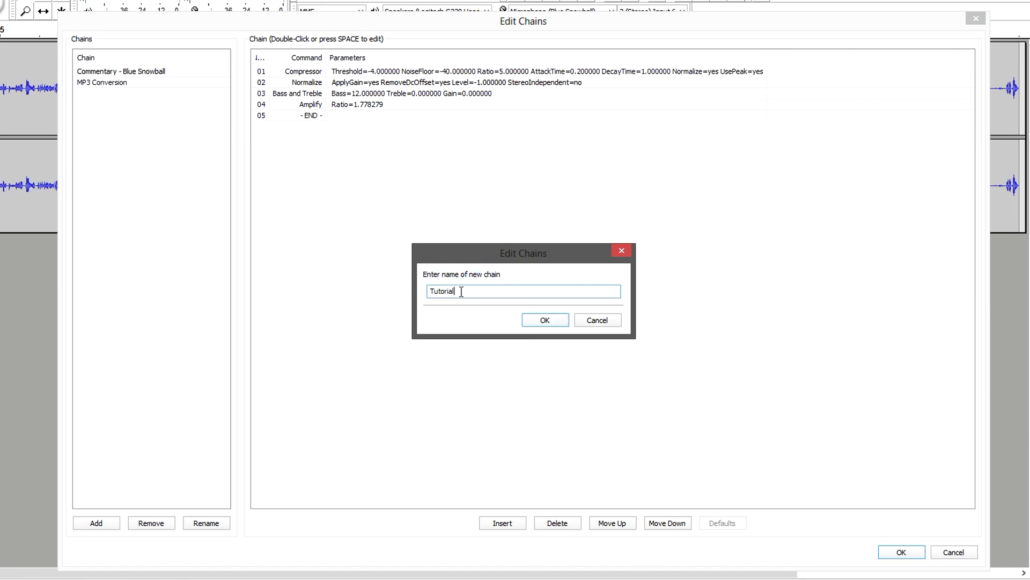
click(544, 322)
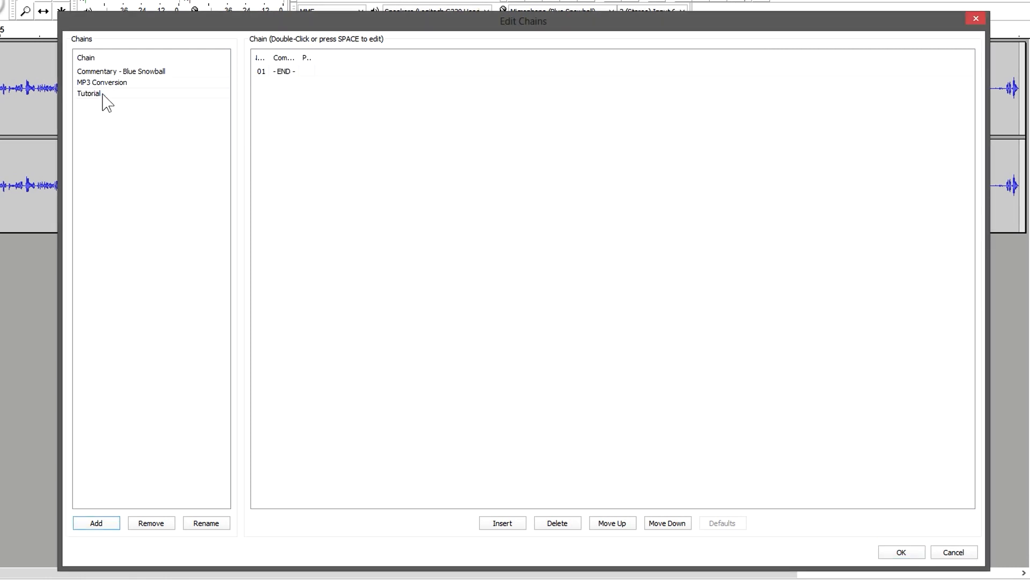
click(103, 95)
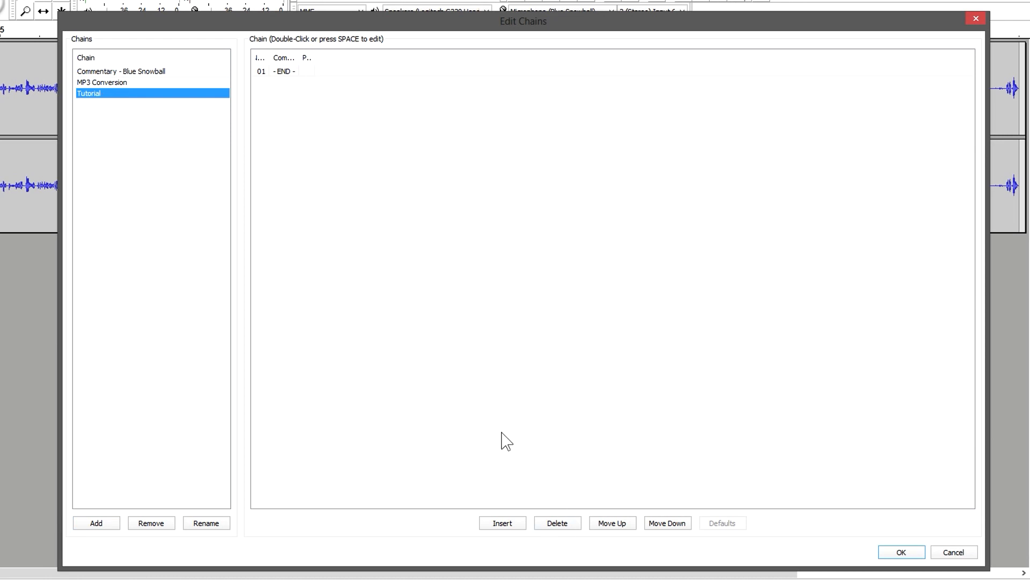
Insert a Compressor command into the Tutorial chain with a 5:1 ratio and a -5 dB threshold
click(502, 524)
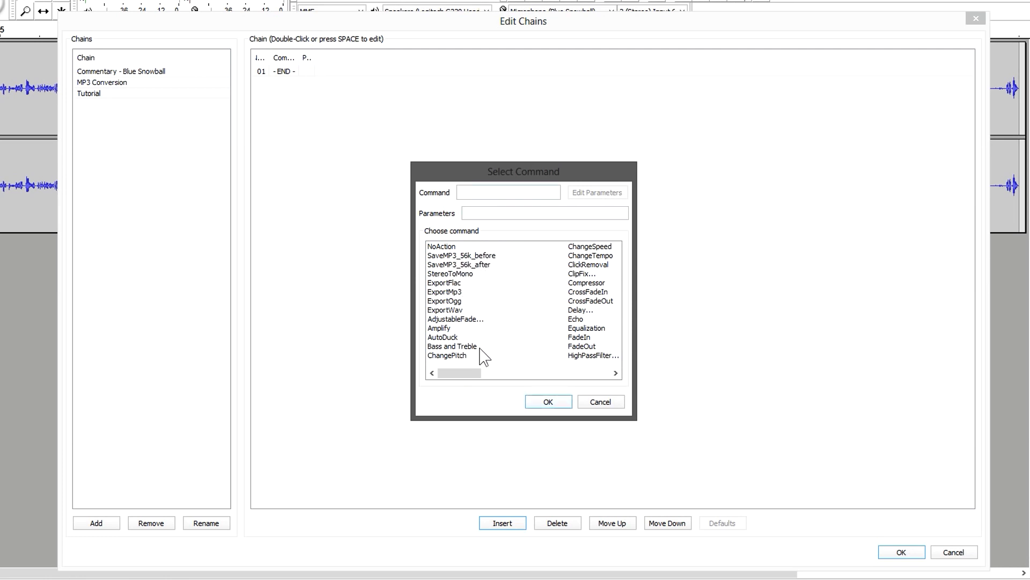
drag(462, 374, 462, 377)
click(586, 283)
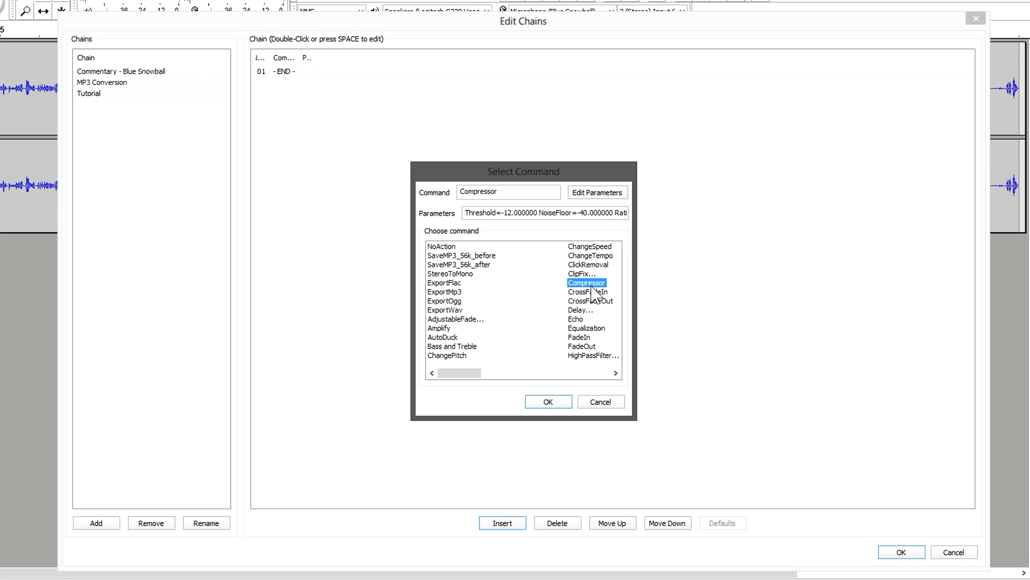
click(590, 194)
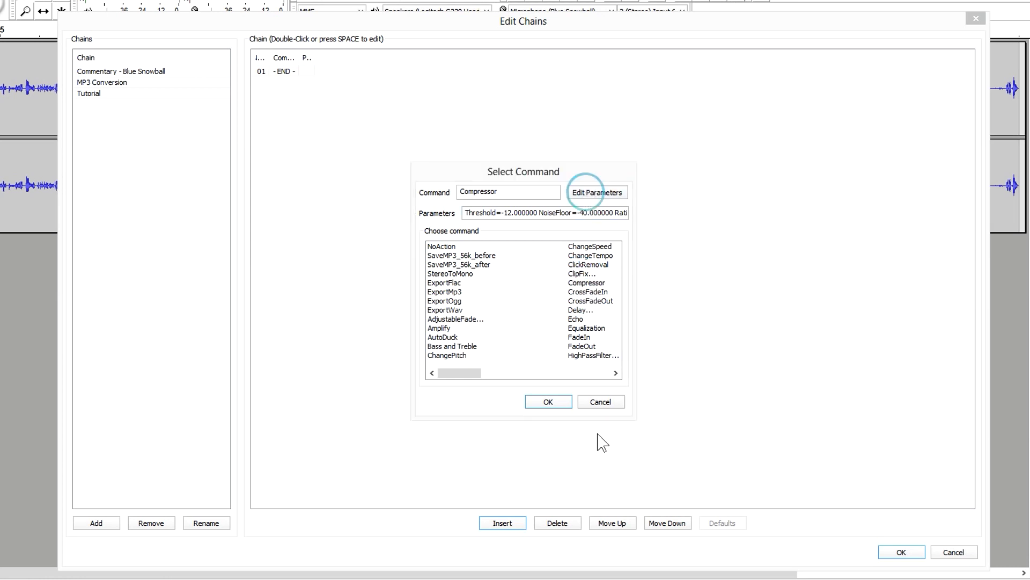
click(524, 149)
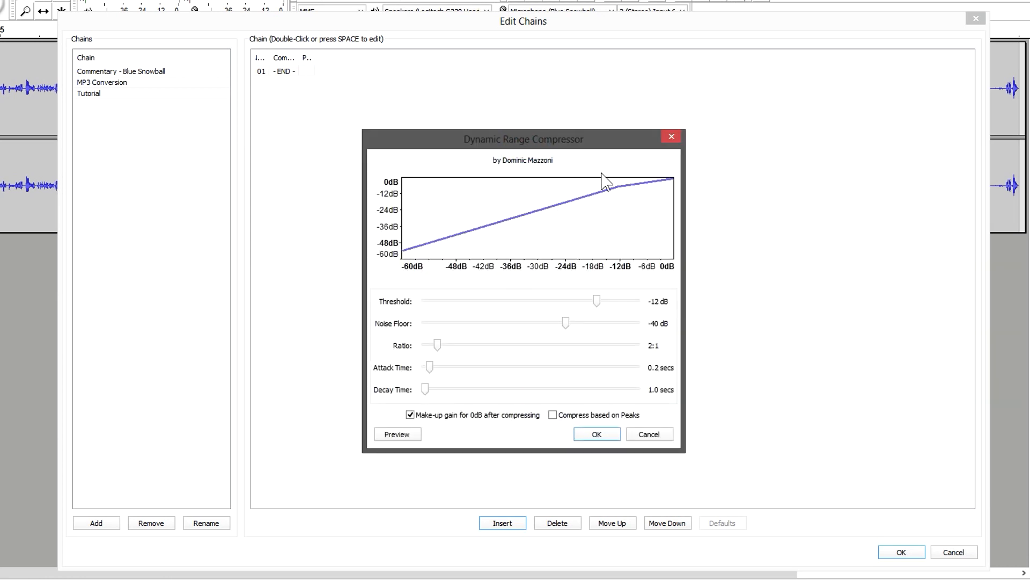
drag(437, 346, 507, 347)
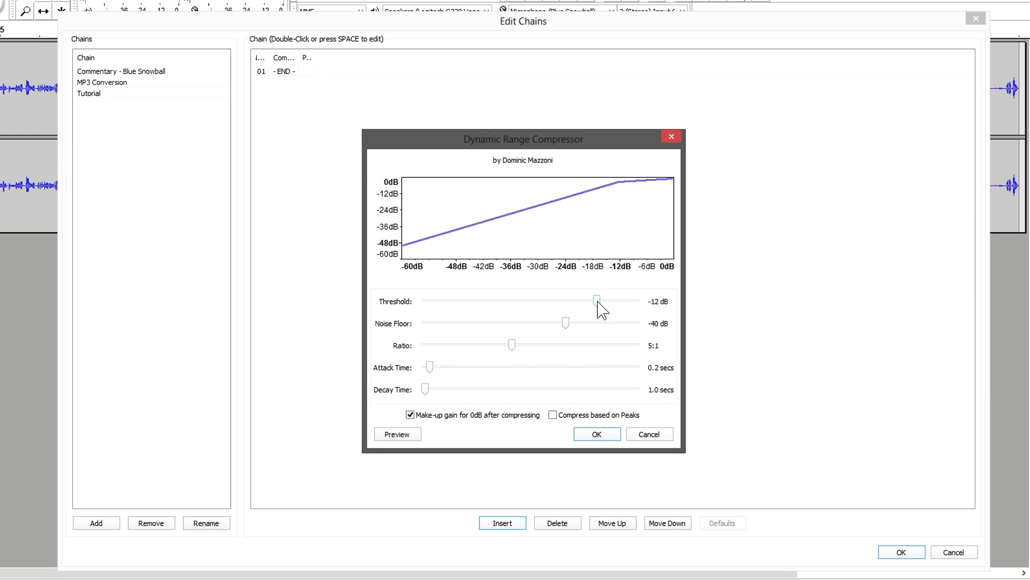
drag(597, 301, 632, 305)
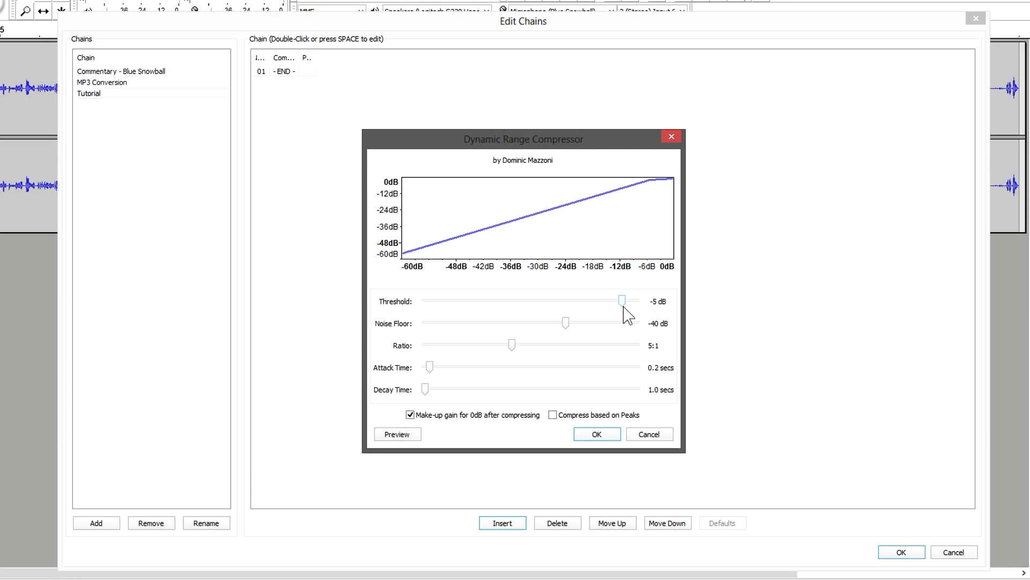
click(559, 324)
click(558, 324)
click(594, 435)
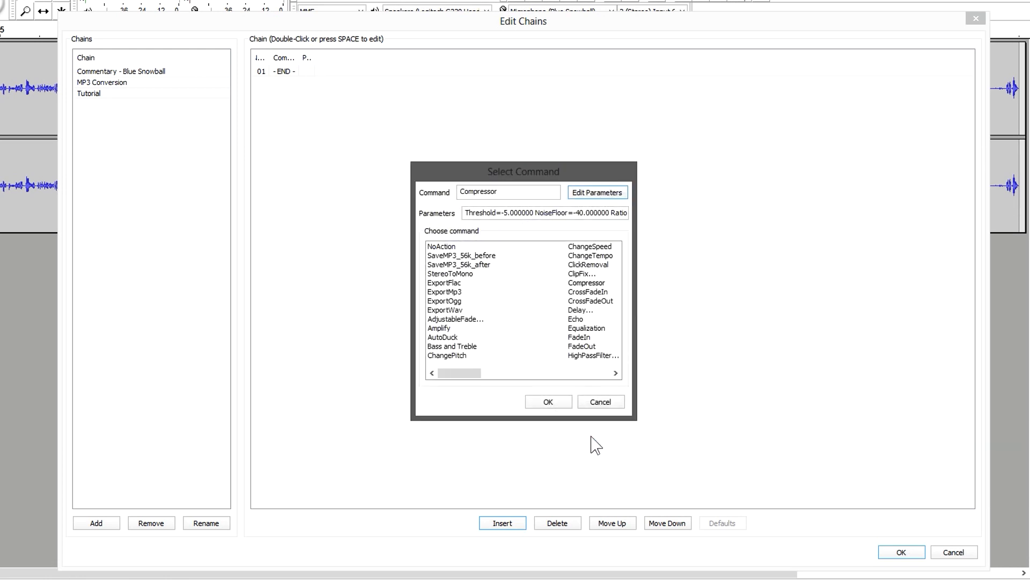
click(548, 401)
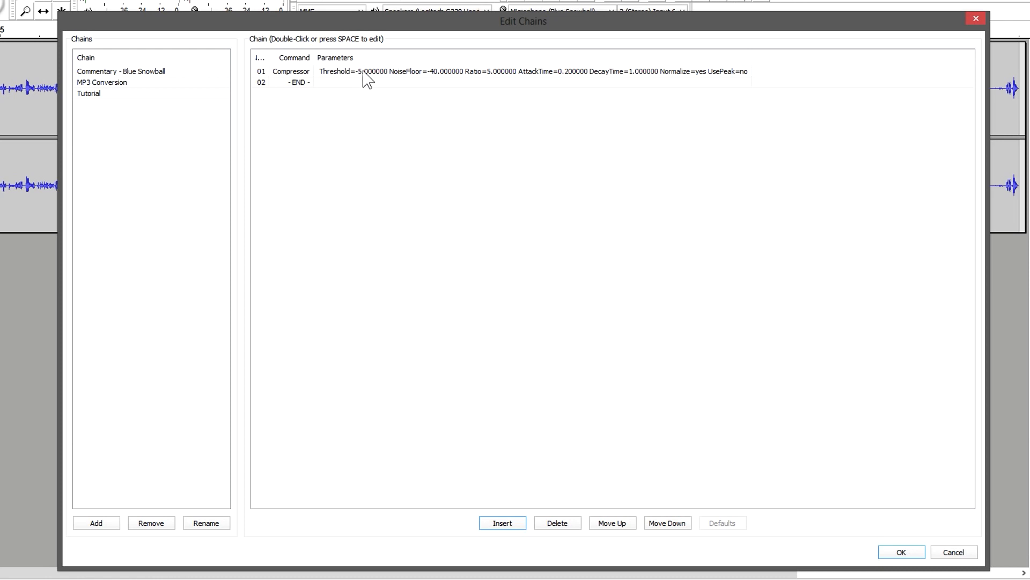
Insert a Bass and Treble command with bass set to 12 dB after the Compressor in the Tutorial chain
click(356, 80)
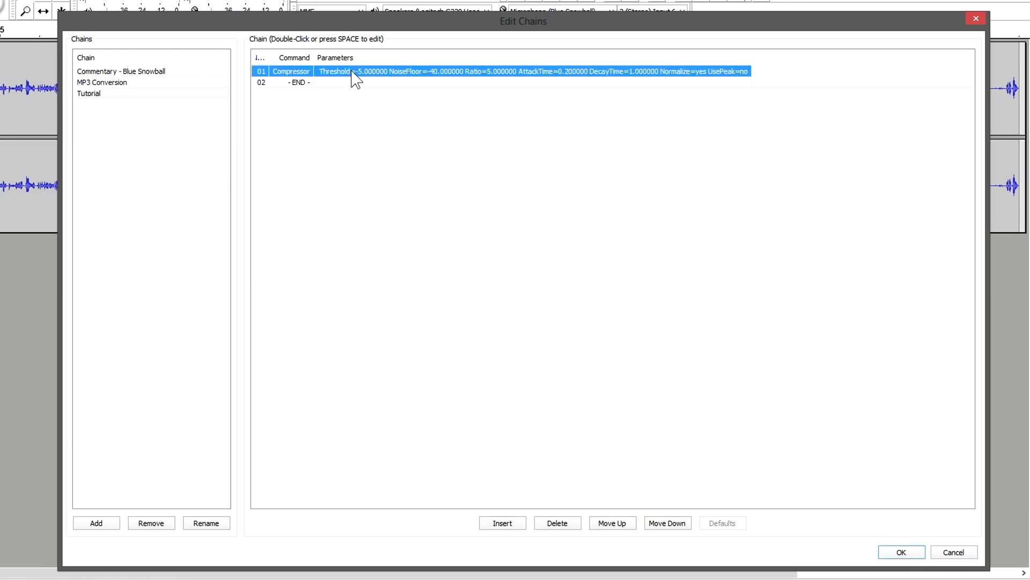
click(261, 80)
click(285, 74)
click(322, 83)
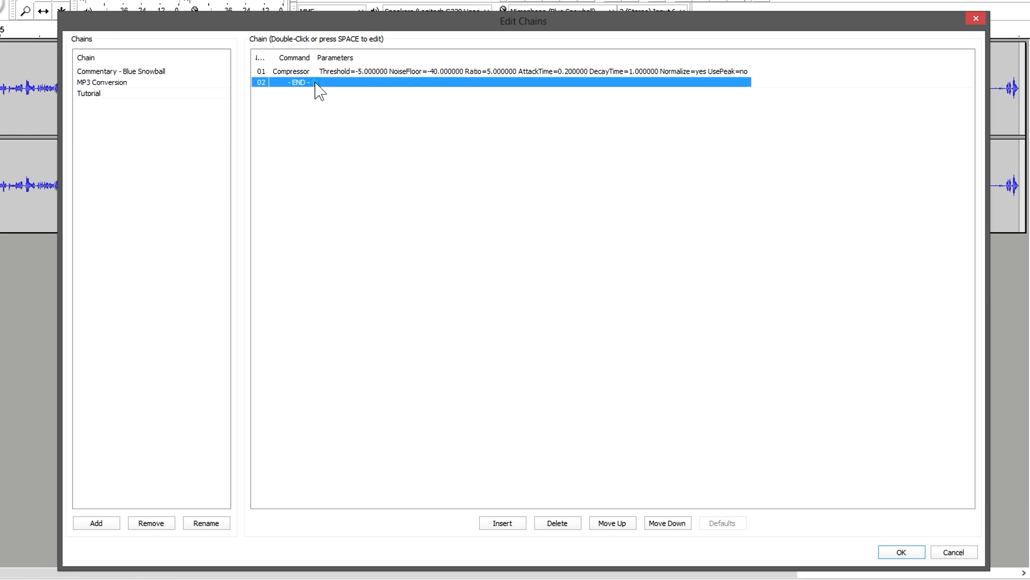
click(503, 523)
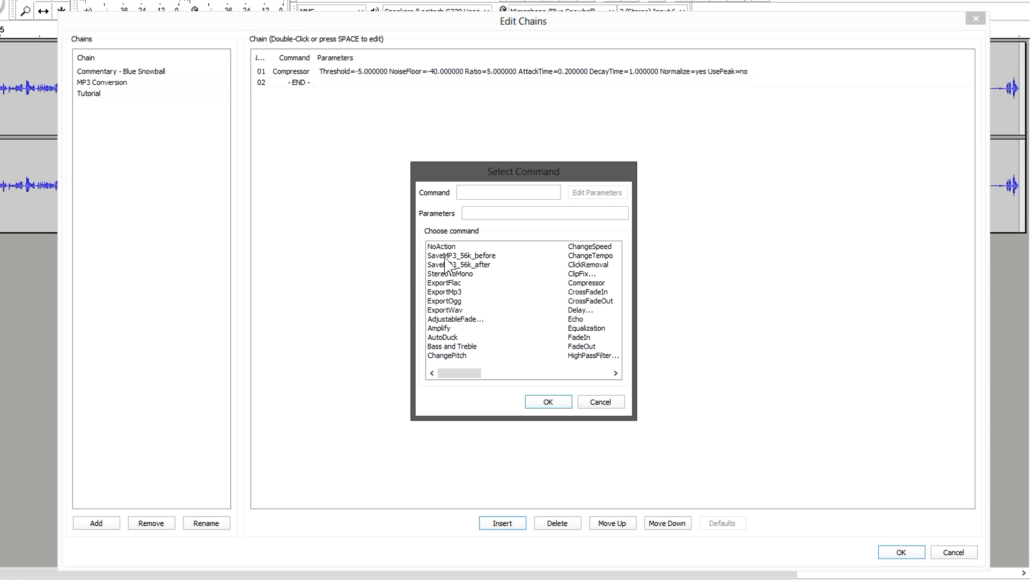
click(450, 347)
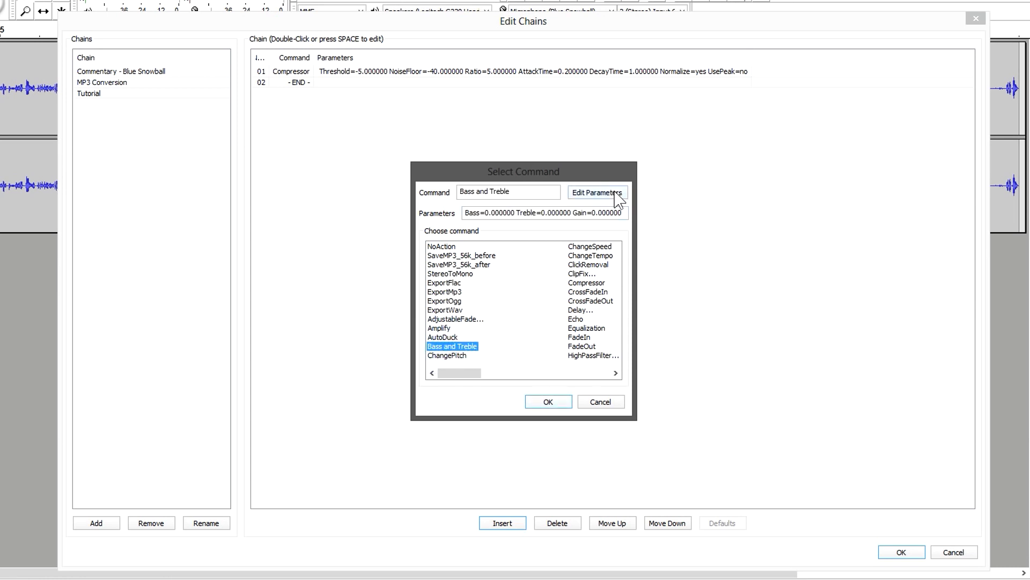
click(615, 193)
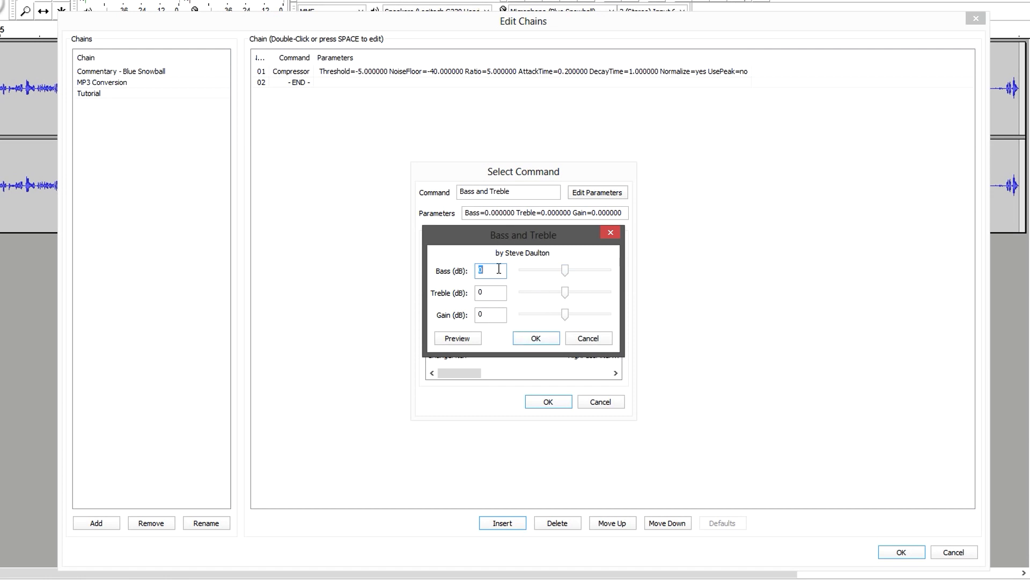
text(12)
click(536, 338)
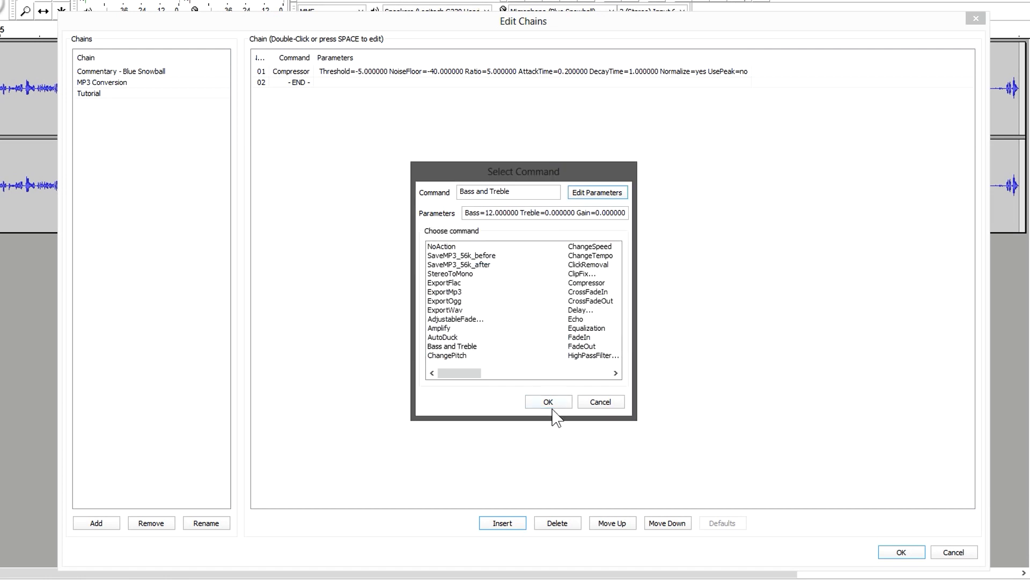
click(548, 402)
Insert an Amplify command with 3 dB amplification and clipping allowed before the Bass and Treble command in the Tutorial chain
click(359, 84)
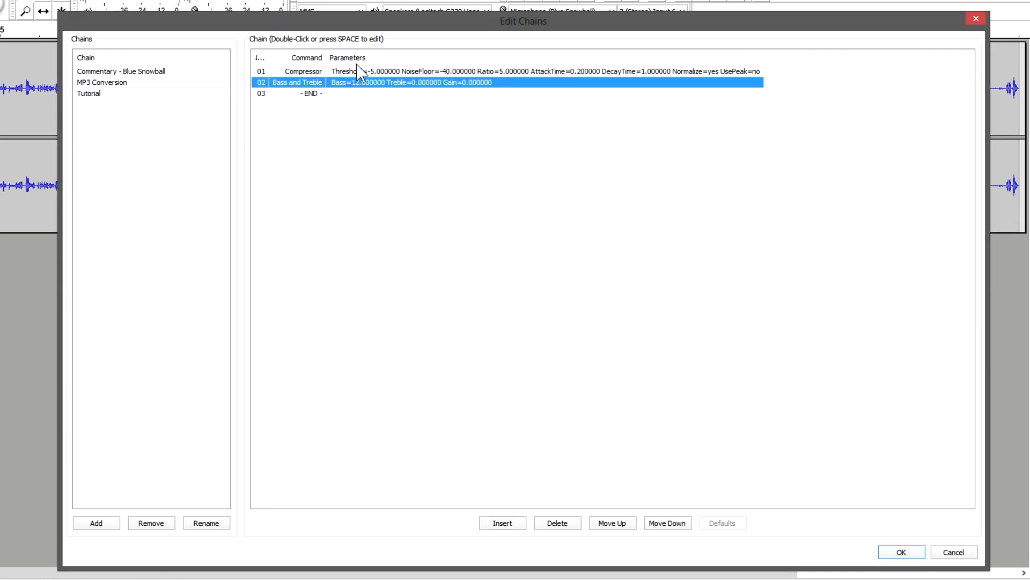
click(512, 526)
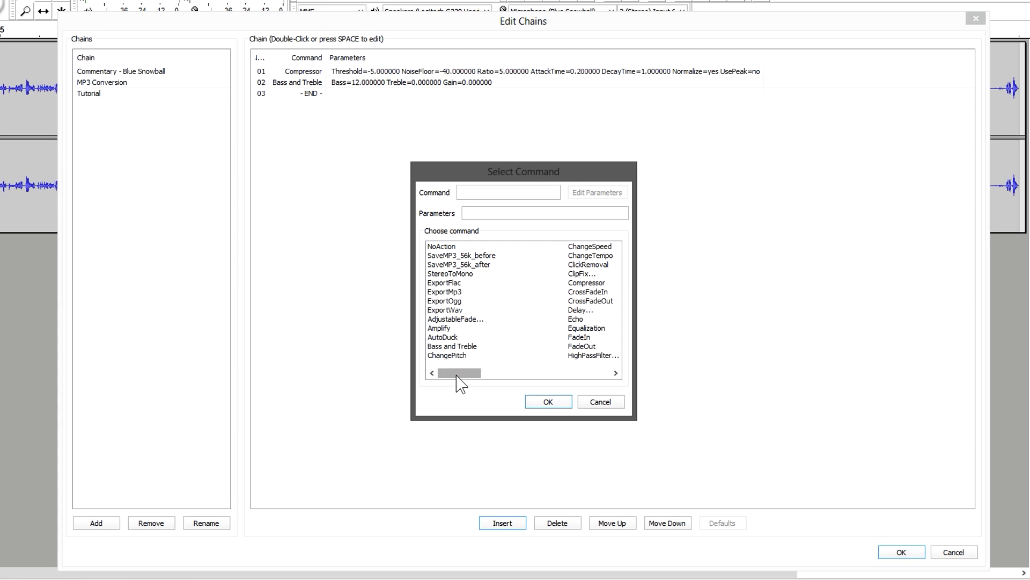
drag(456, 374, 464, 373)
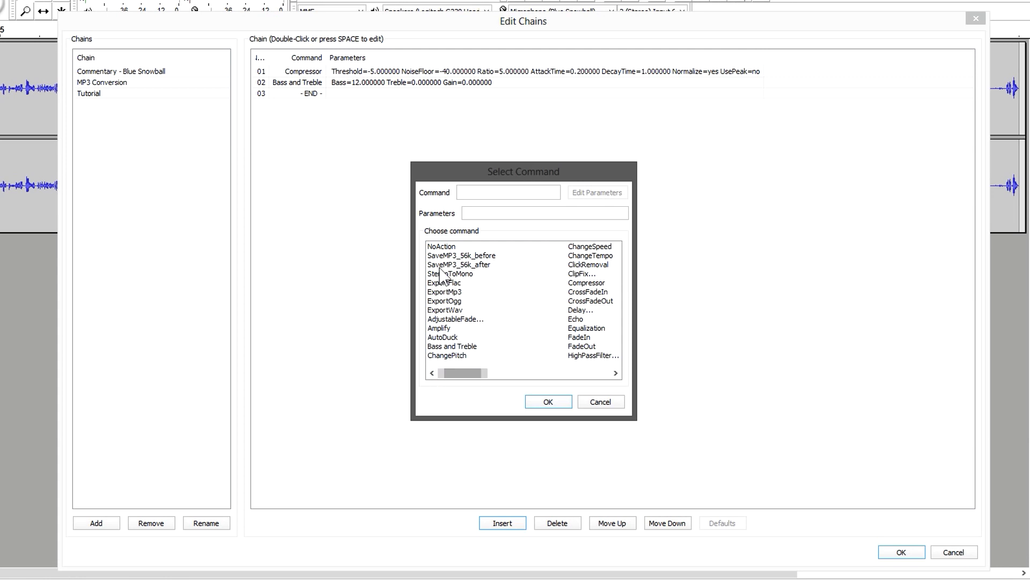
click(439, 328)
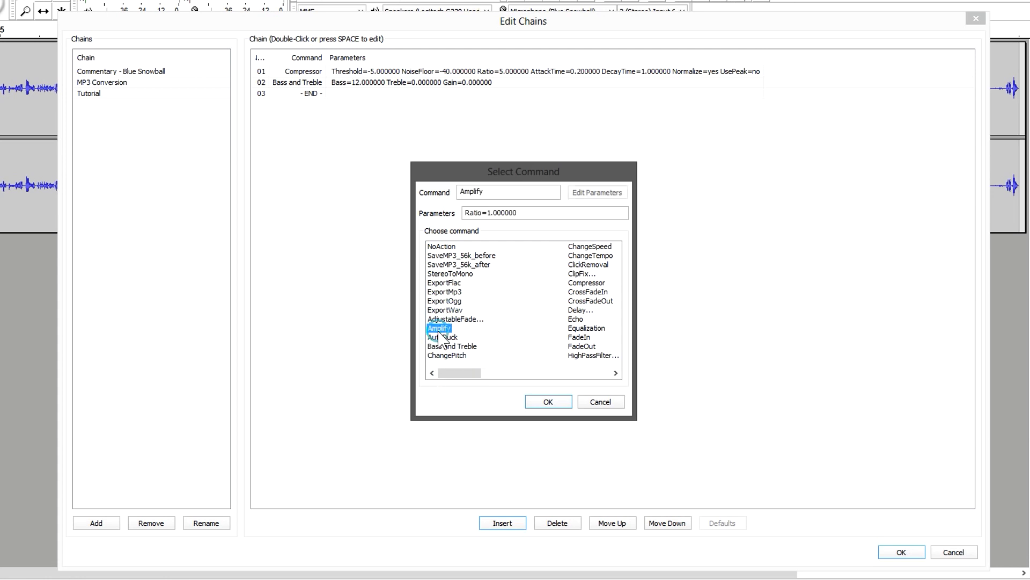
click(579, 193)
text(3)
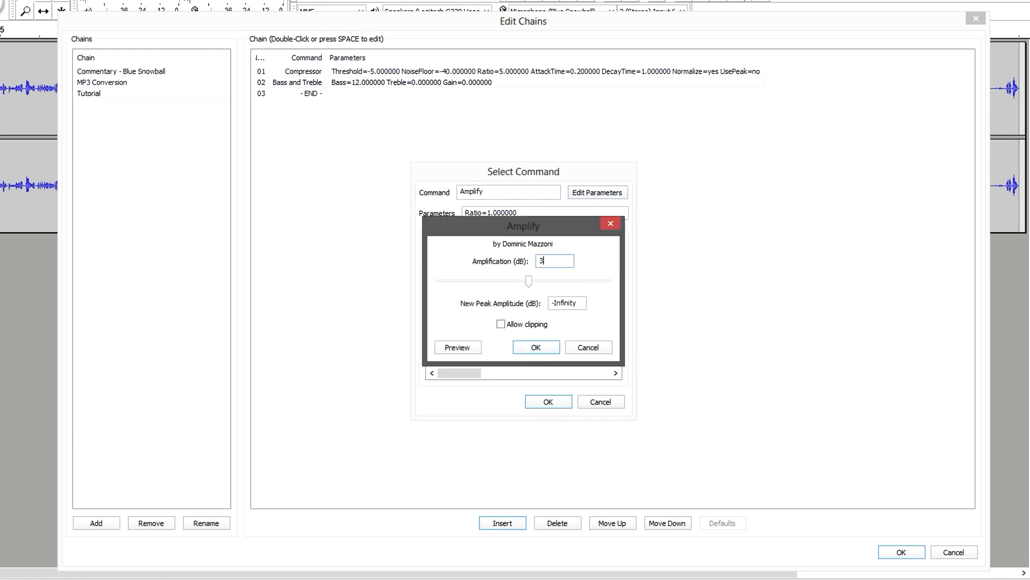
click(501, 324)
click(536, 348)
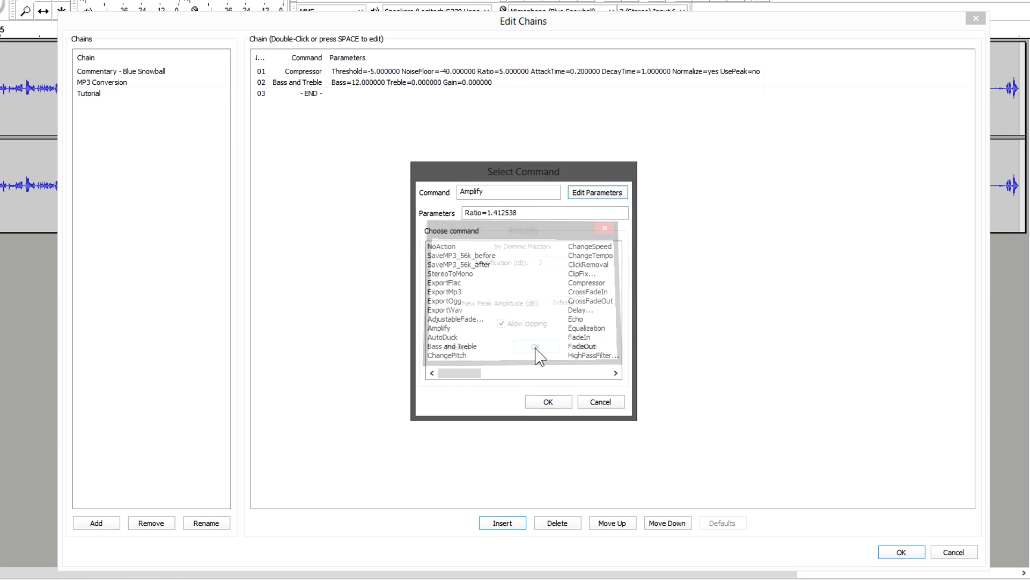
click(559, 406)
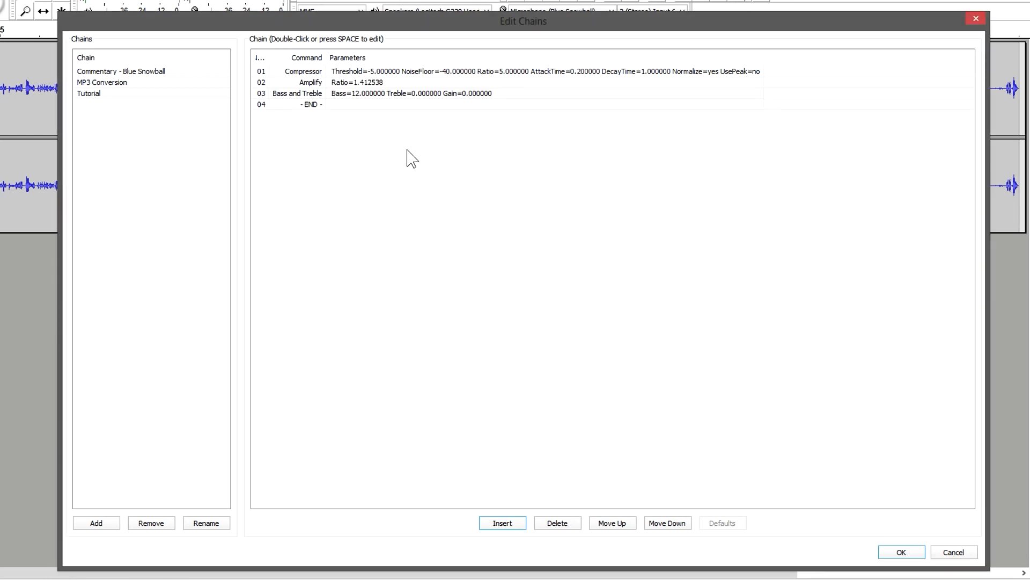
Review the Compressor, Amplify and Bass and Treble commands in the Tutorial chain and save the chain edits
click(374, 72)
click(370, 83)
click(368, 94)
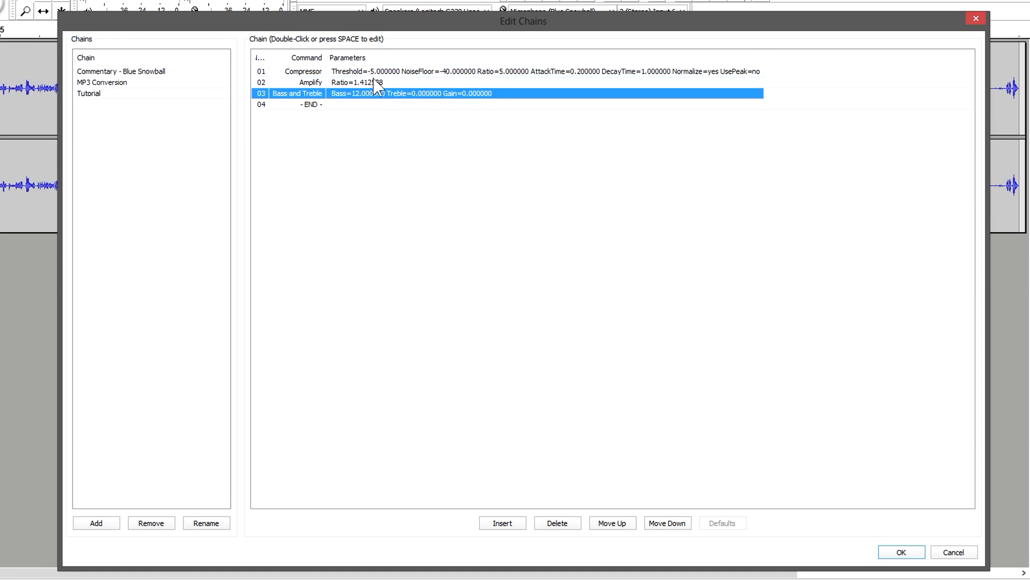
click(109, 94)
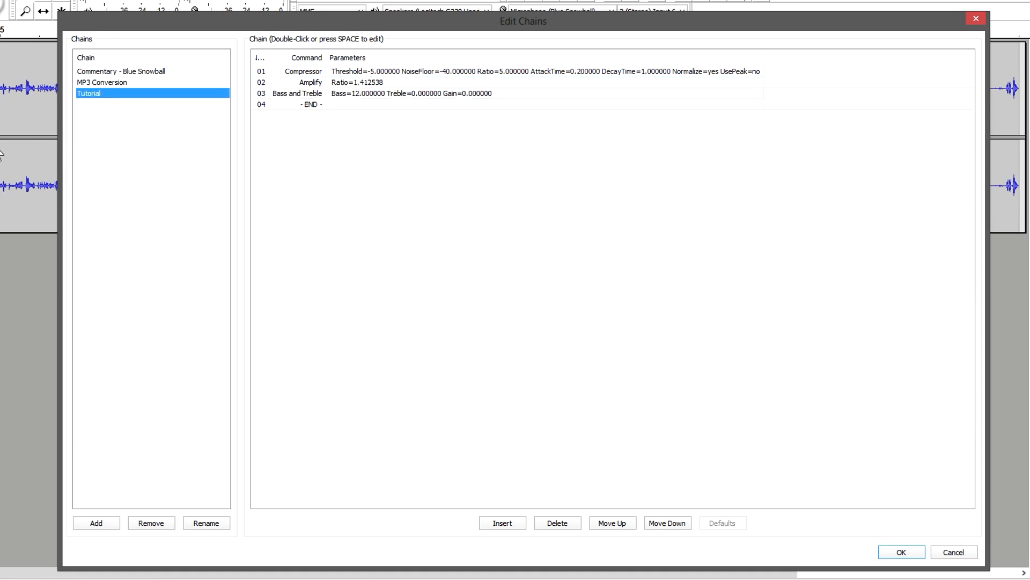
click(345, 71)
click(347, 94)
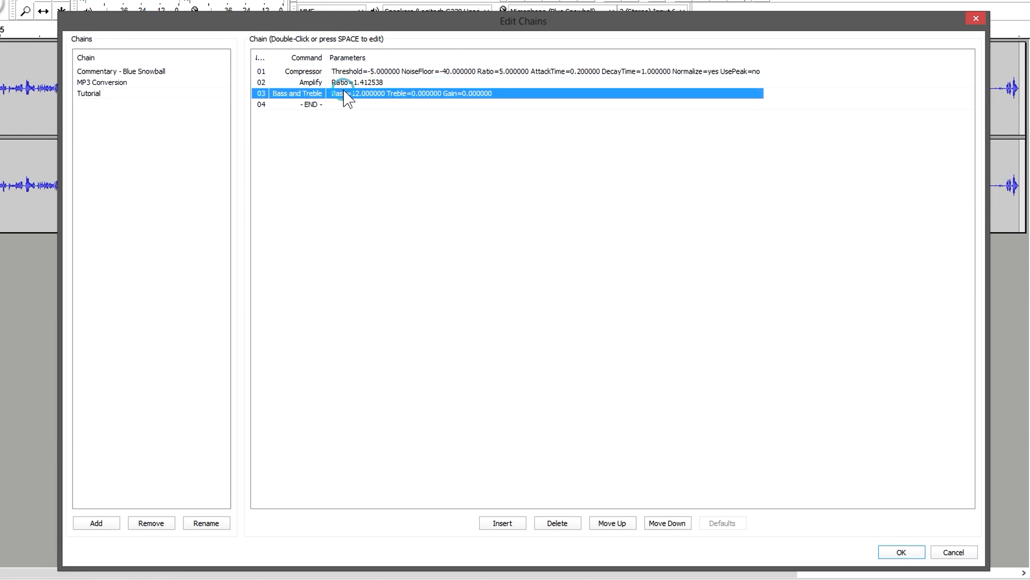
click(345, 72)
click(344, 83)
click(341, 94)
click(902, 551)
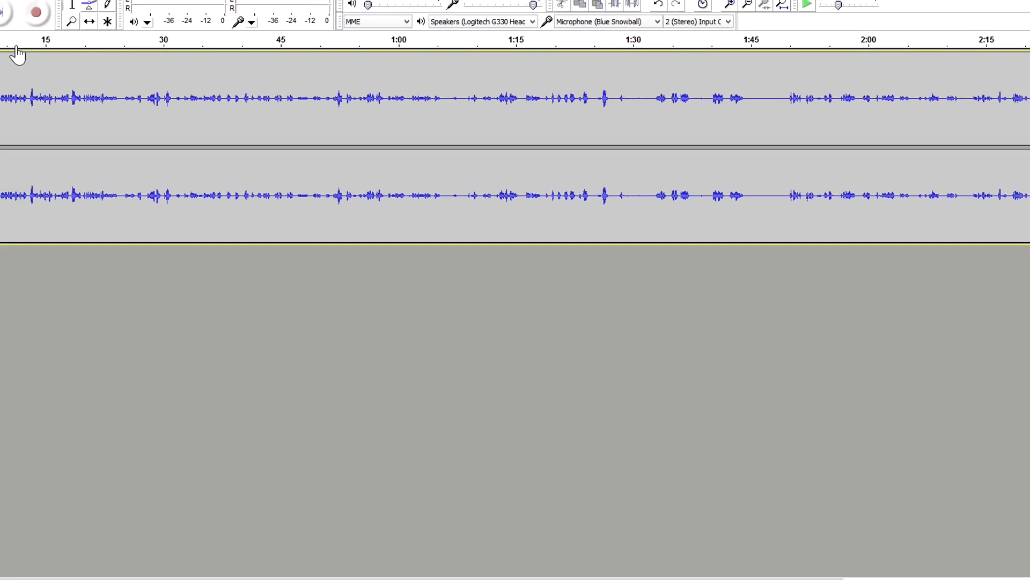
Apply the Tutorial chain to the current project
click(0, 0)
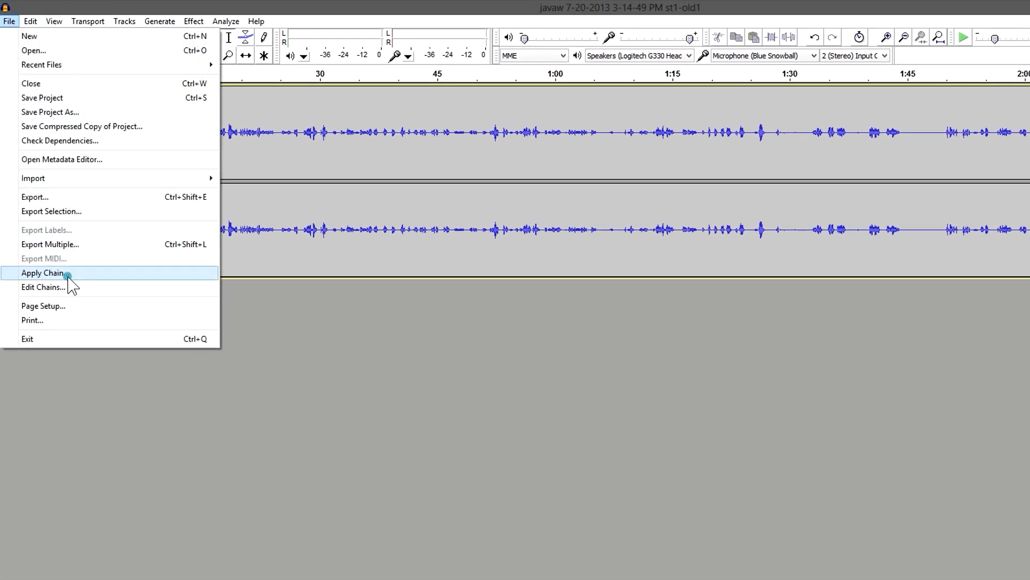
click(68, 275)
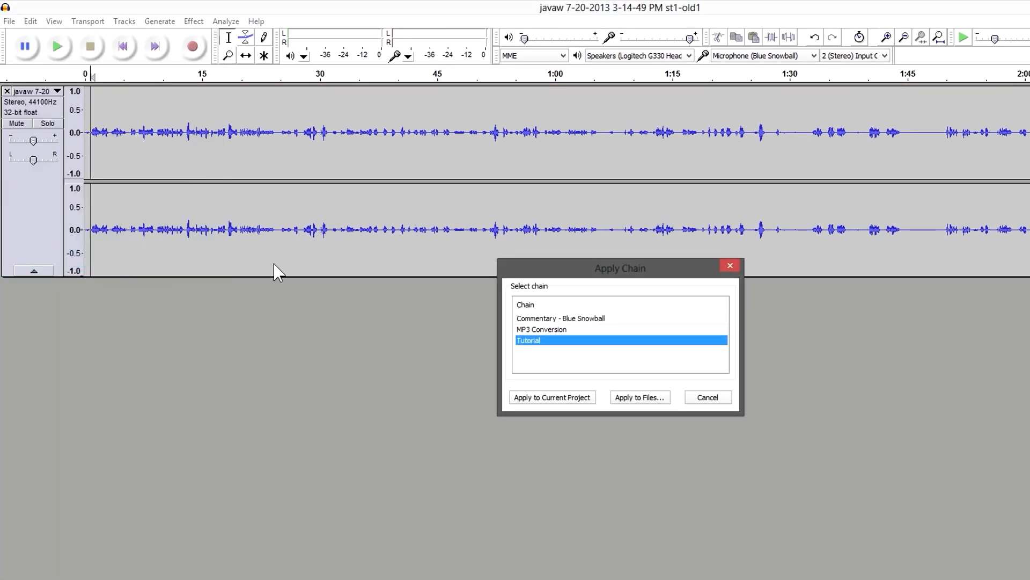
click(538, 329)
click(531, 340)
click(561, 397)
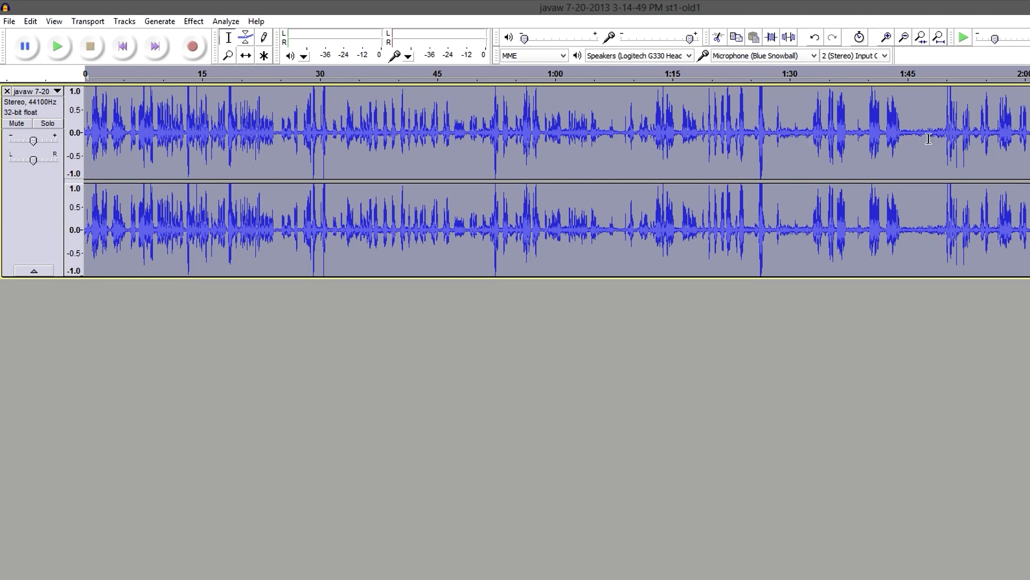
Select a short quiet stretch at about 1:38, listen to it and capture it as the Noise Removal profile
click(849, 134)
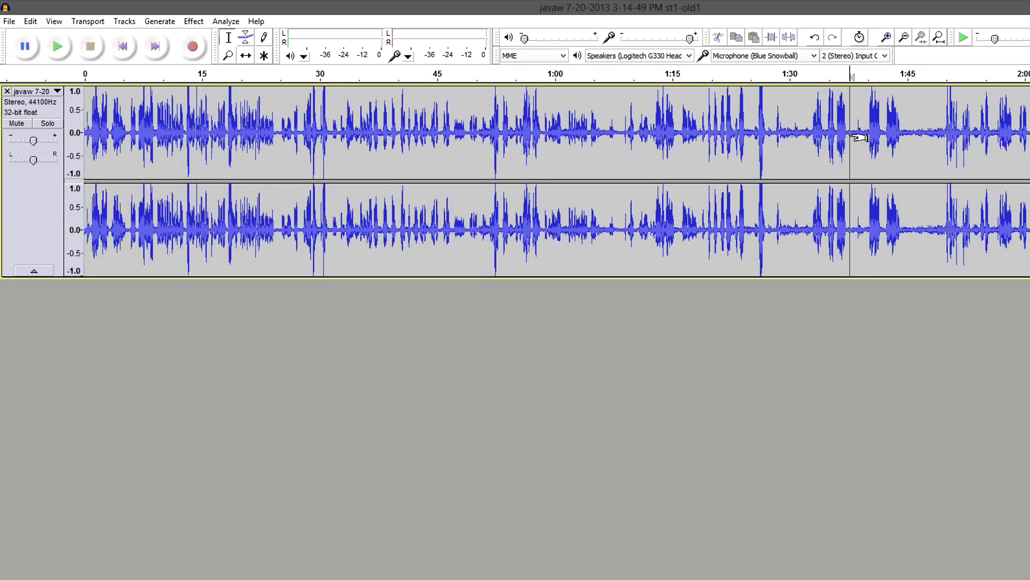
mouse_move(851, 138)
mouse_down()
mouse_move(874, 139)
mouse_move(855, 139)
mouse_up()
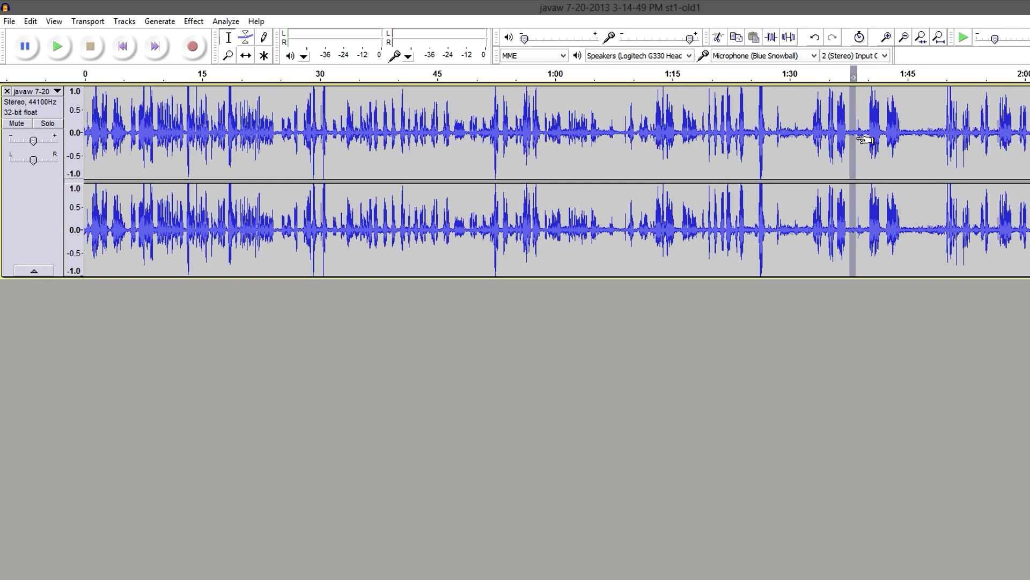
click(67, 53)
click(193, 21)
click(267, 248)
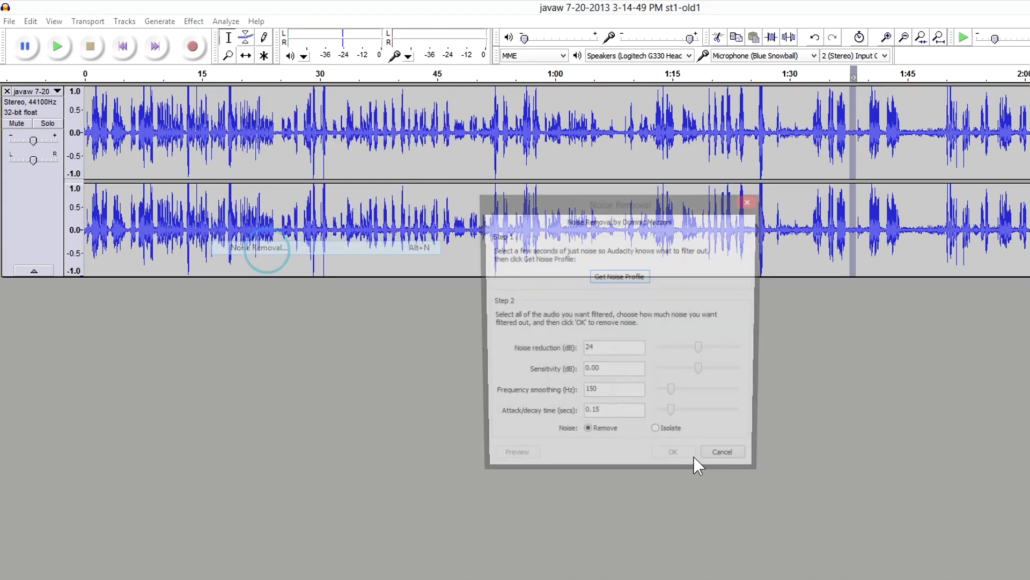
click(620, 277)
Apply Noise Removal to the entire track using the captured noise profile and the existing removal settings
click(813, 171)
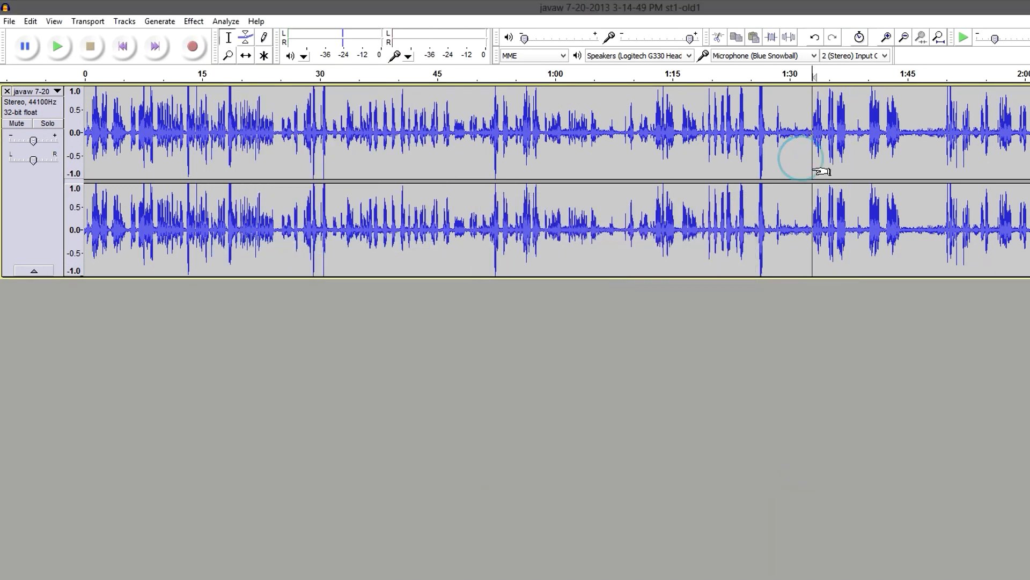
key(ctrl+a)
click(194, 21)
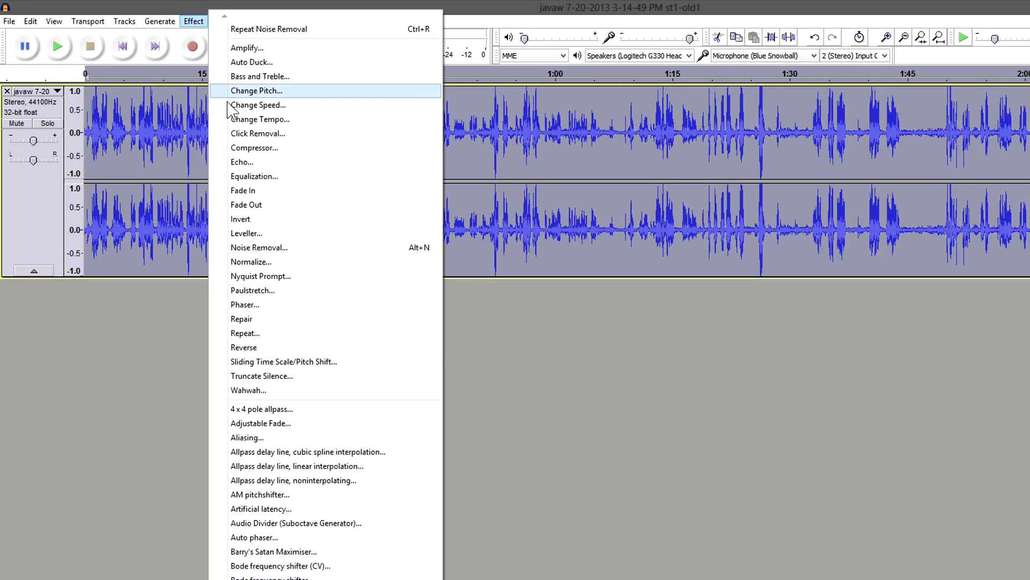
click(284, 250)
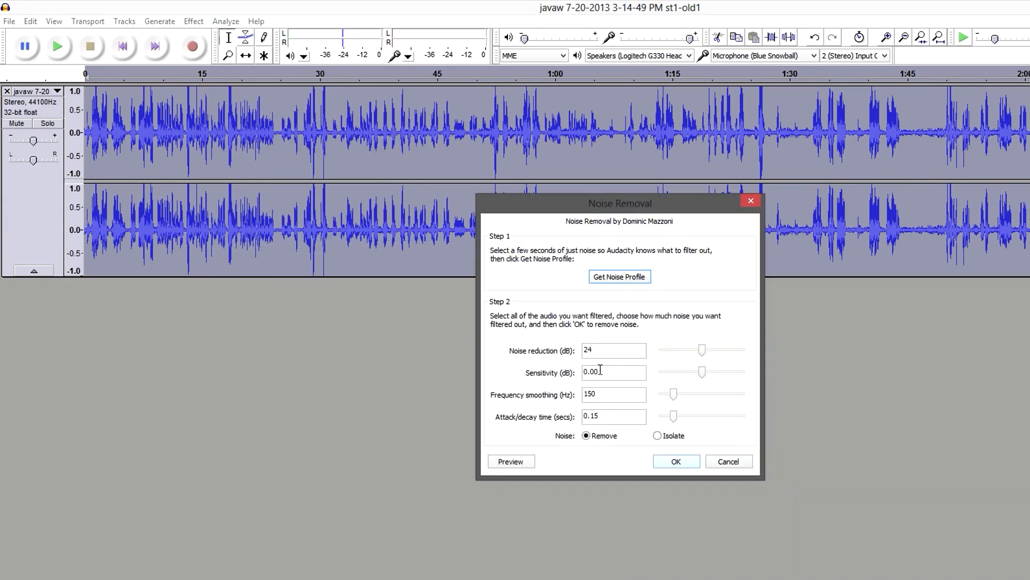
click(674, 460)
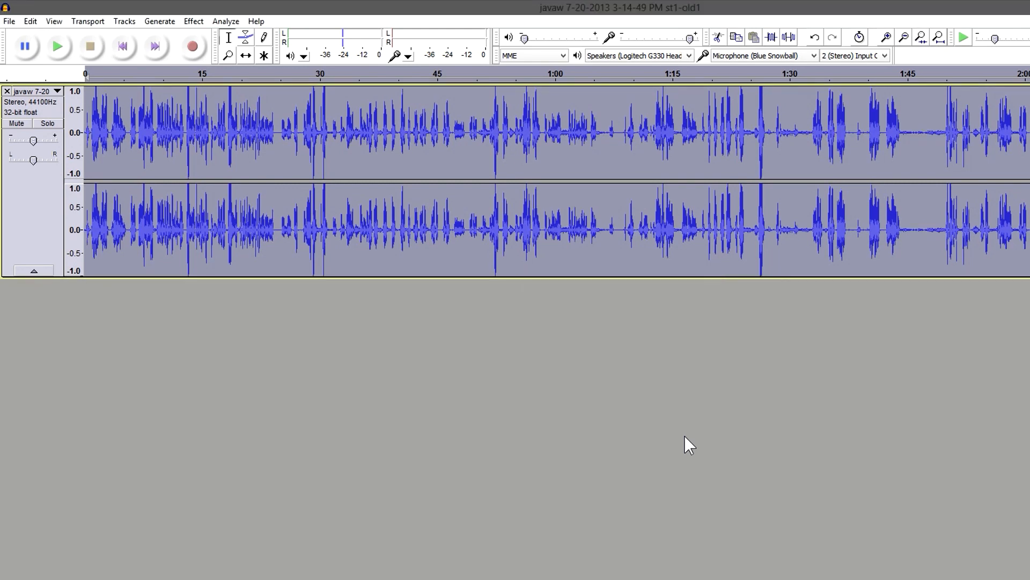
Play back a short piece of the cleaned track from about 0:57 to check the sound
click(534, 177)
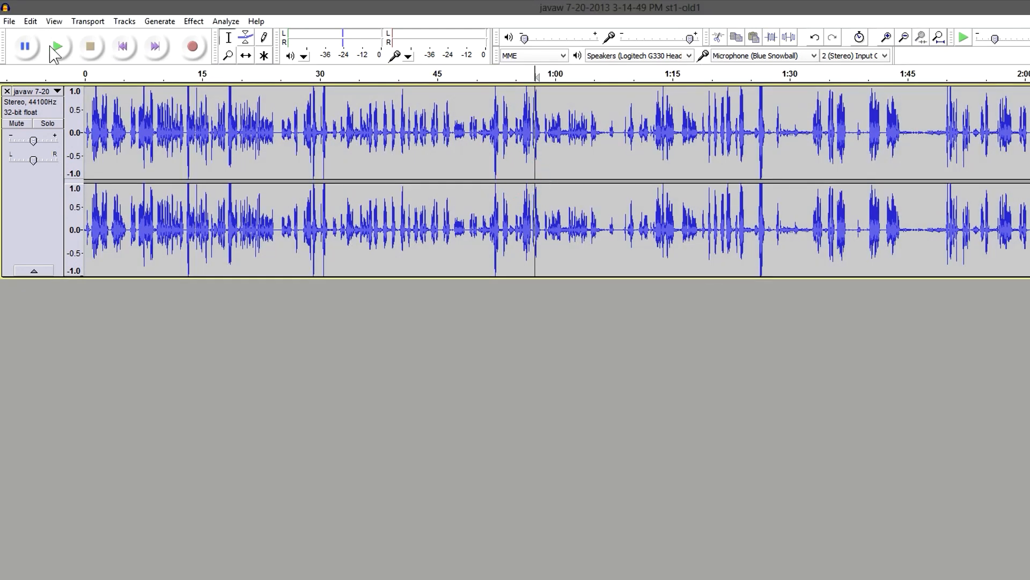
click(56, 47)
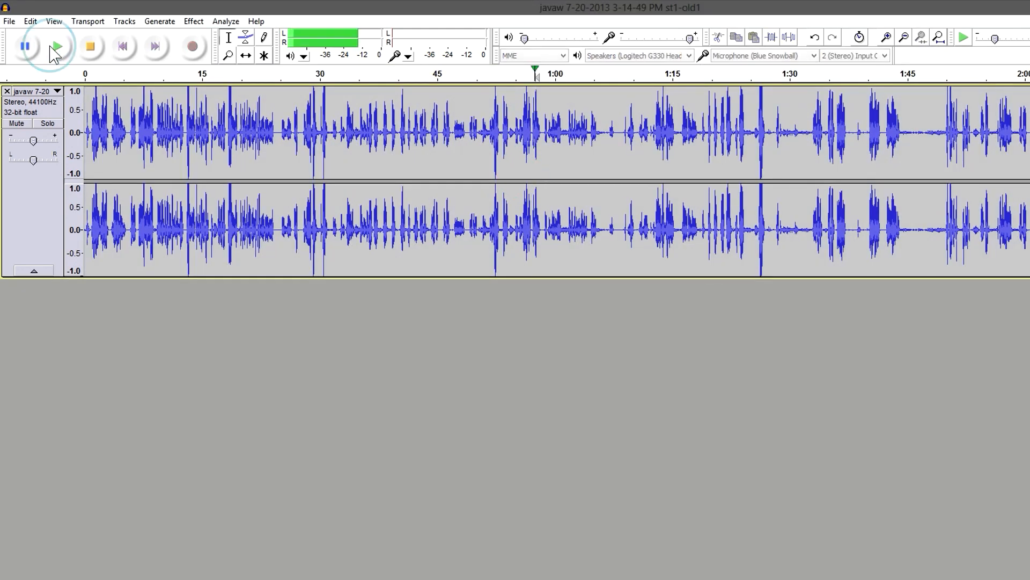
click(90, 47)
key(F4)
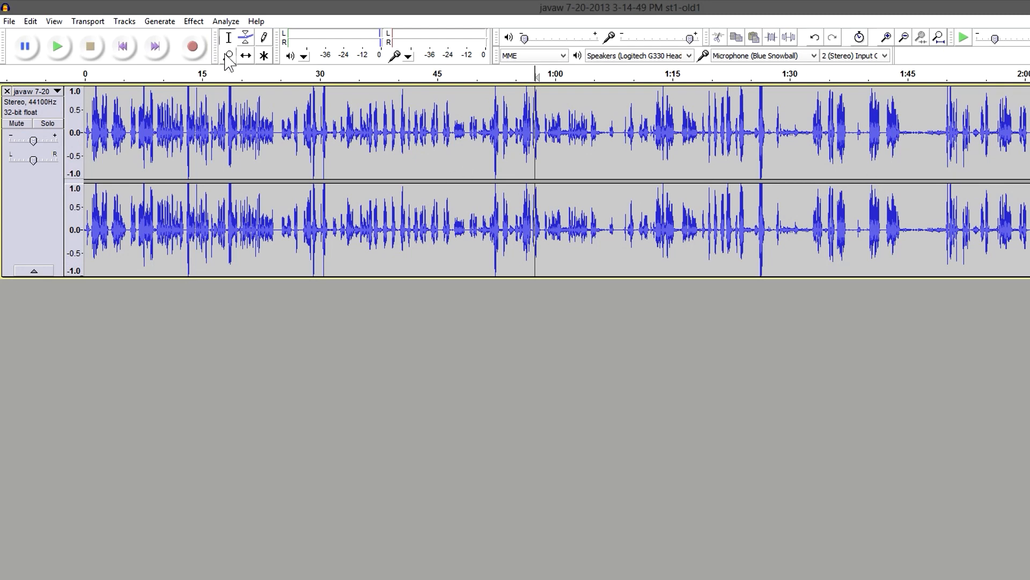
right_click(531, 200)
click(358, 144)
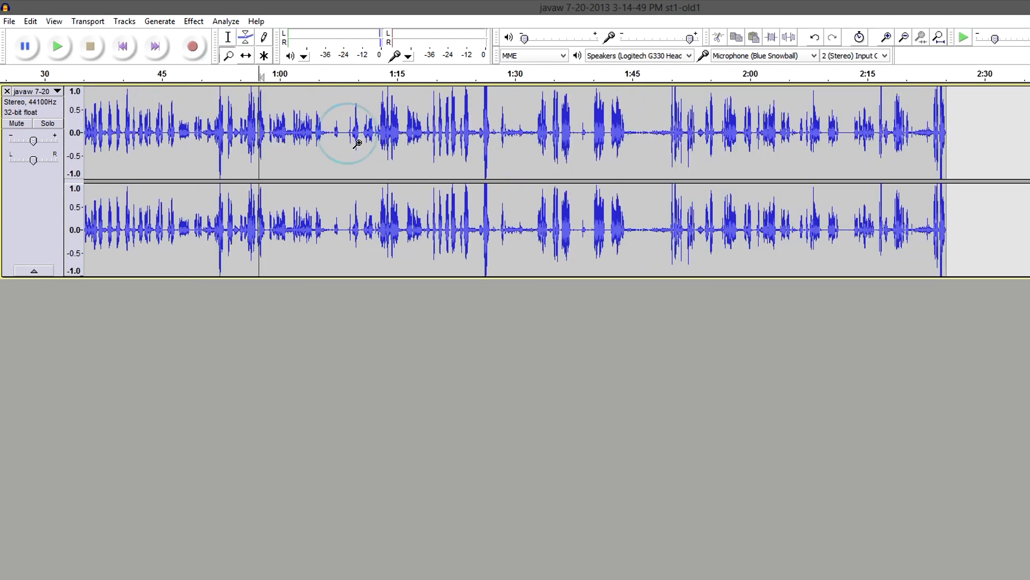
scroll(556, 182, left, 10)
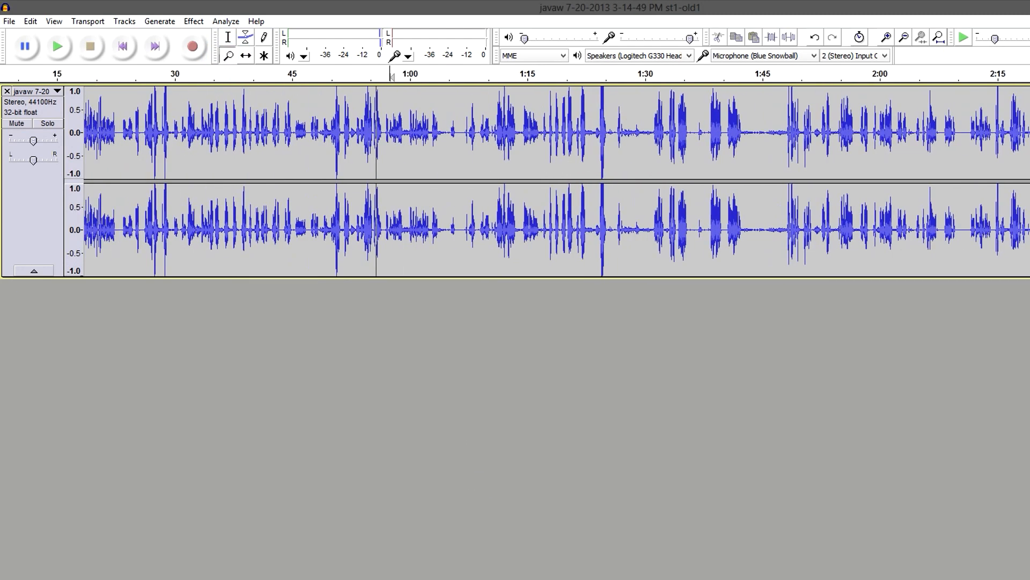
click(228, 37)
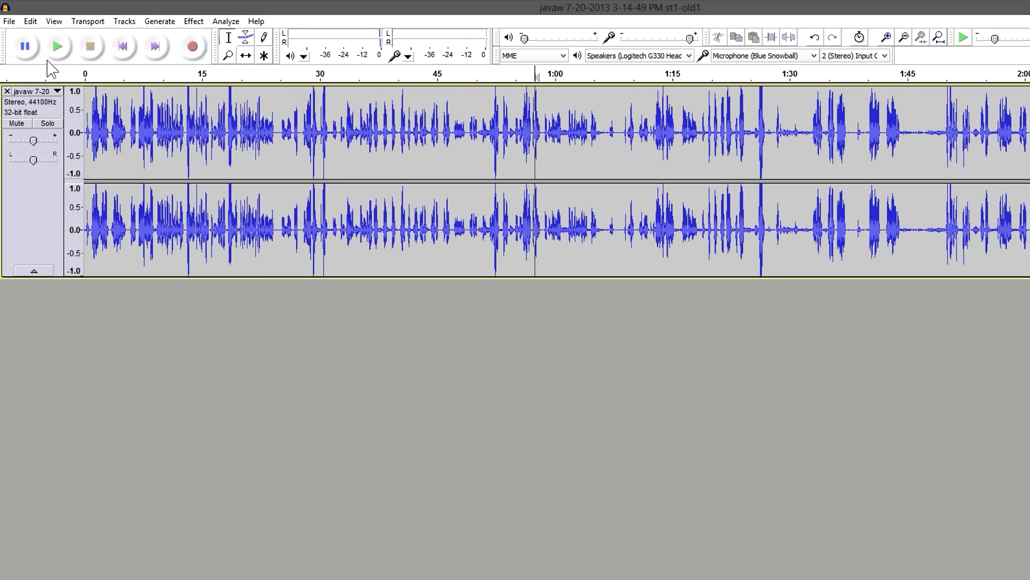
click(7, 22)
click(440, 247)
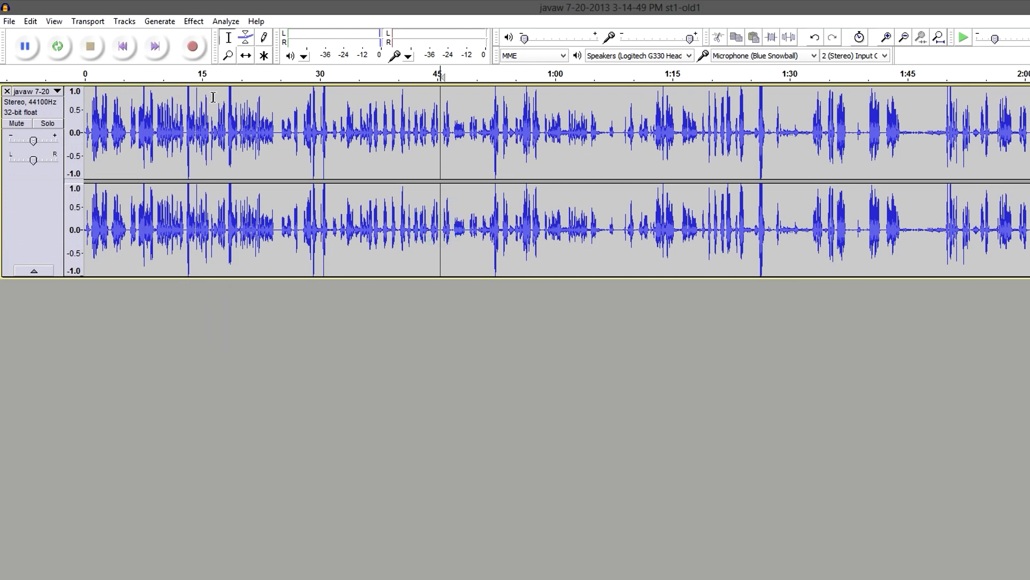
key(ctrl+shift+e)
click(808, 325)
click(8, 21)
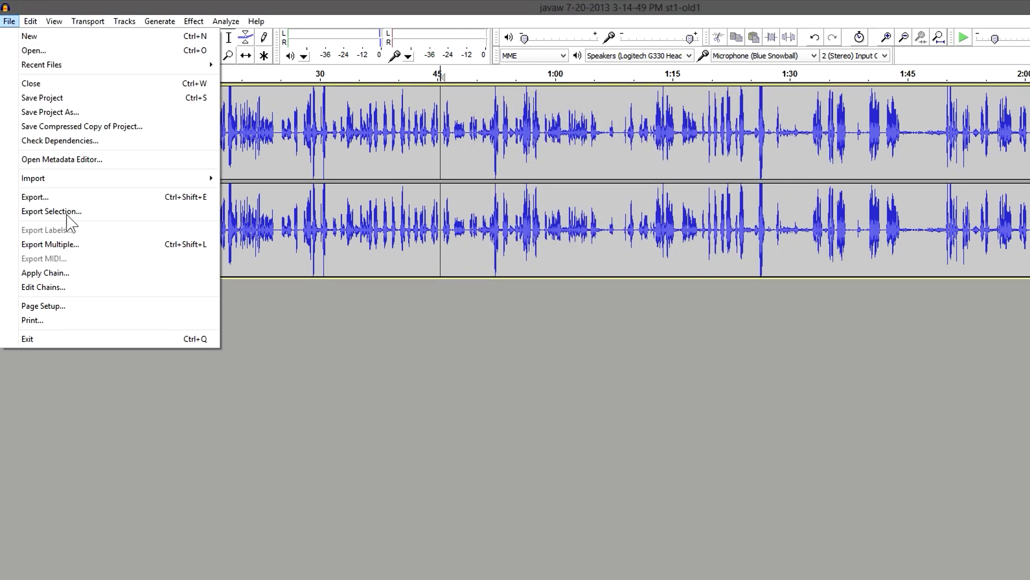
click(105, 198)
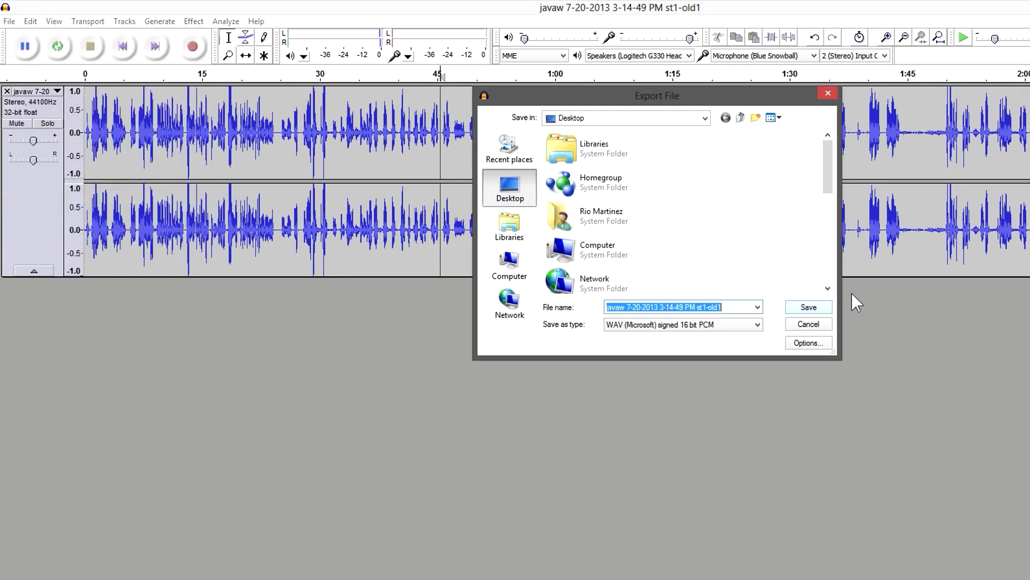
drag(828, 177, 803, 257)
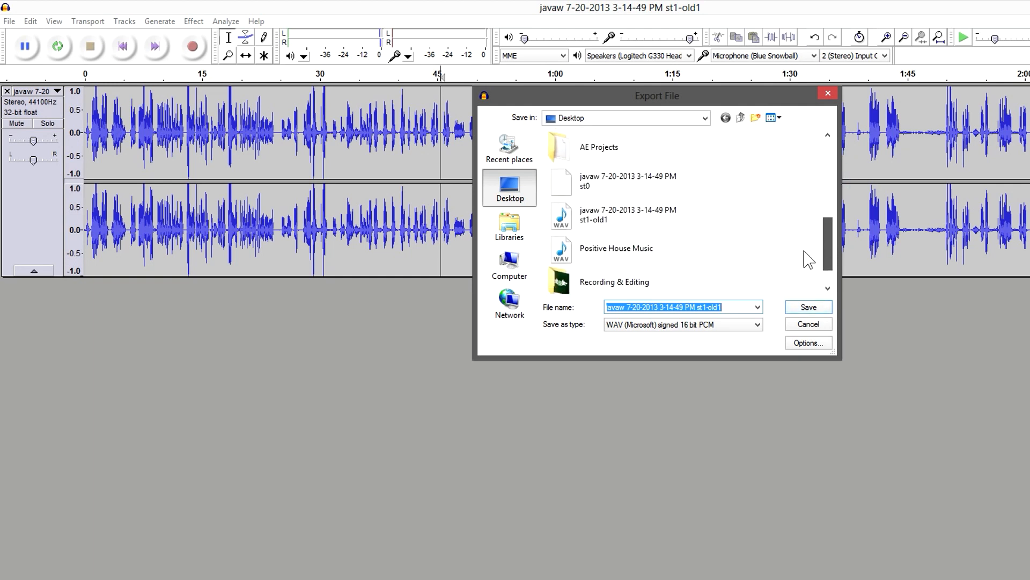
drag(732, 307, 709, 311)
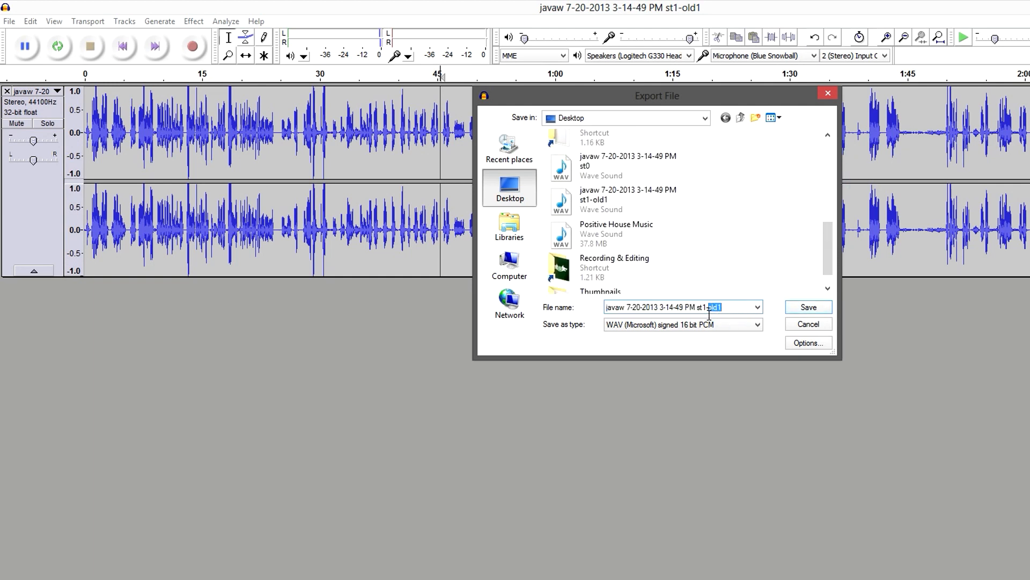
key(BackSpace)
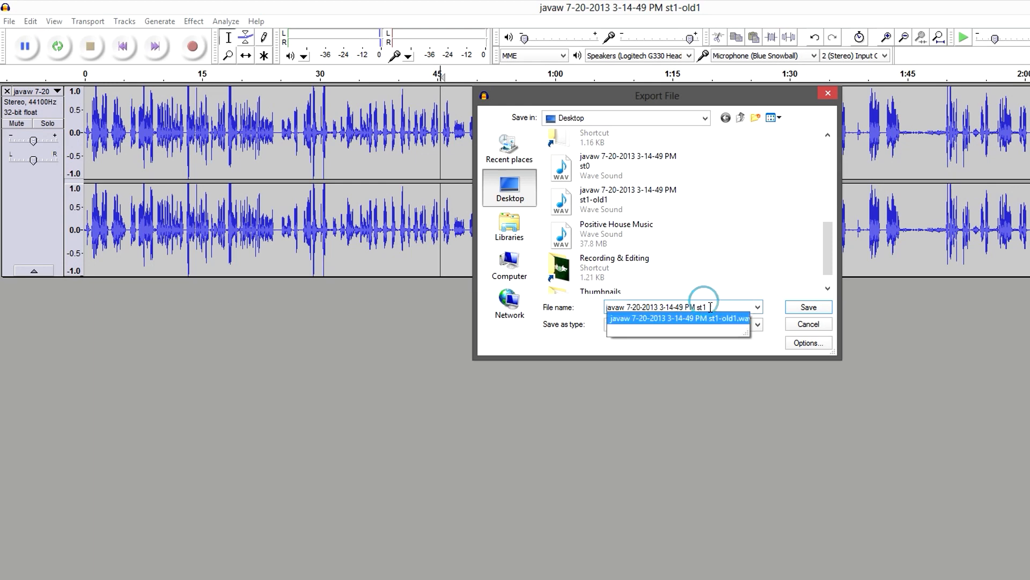
click(779, 280)
click(721, 304)
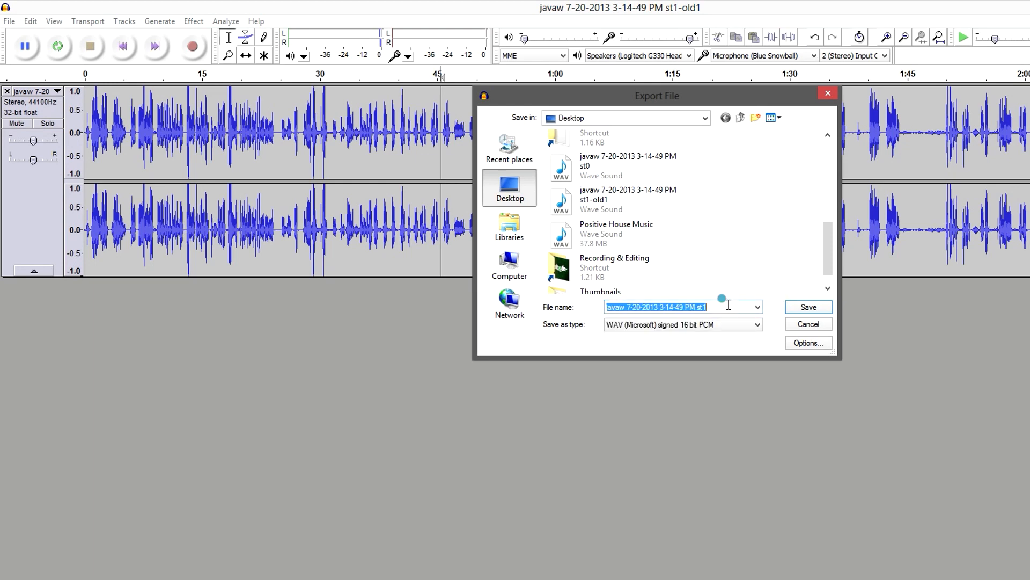
click(794, 309)
click(695, 436)
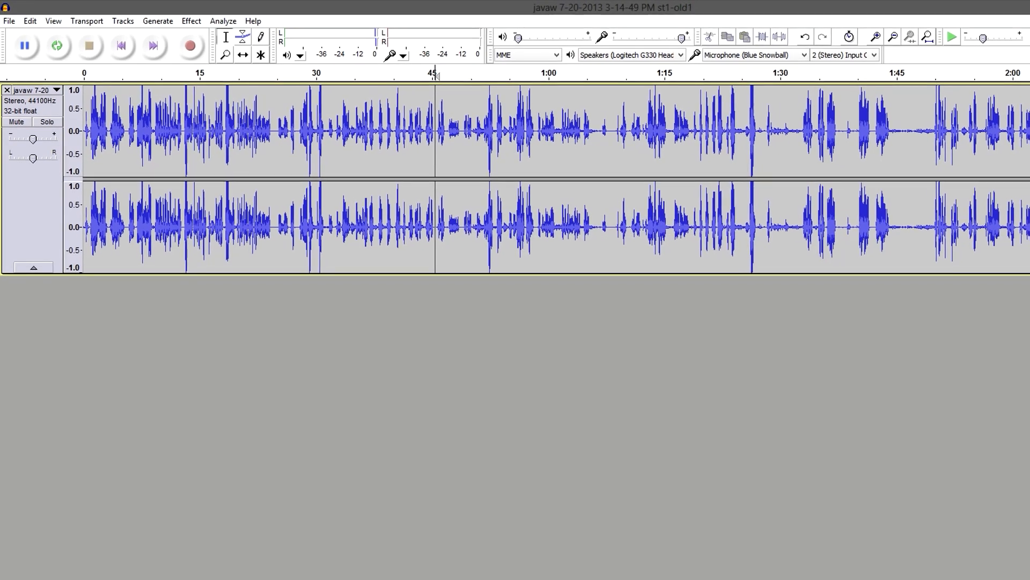
Close the st1-old1 project in Audacity without saving the changes and return to the desktop
key(alt+F4)
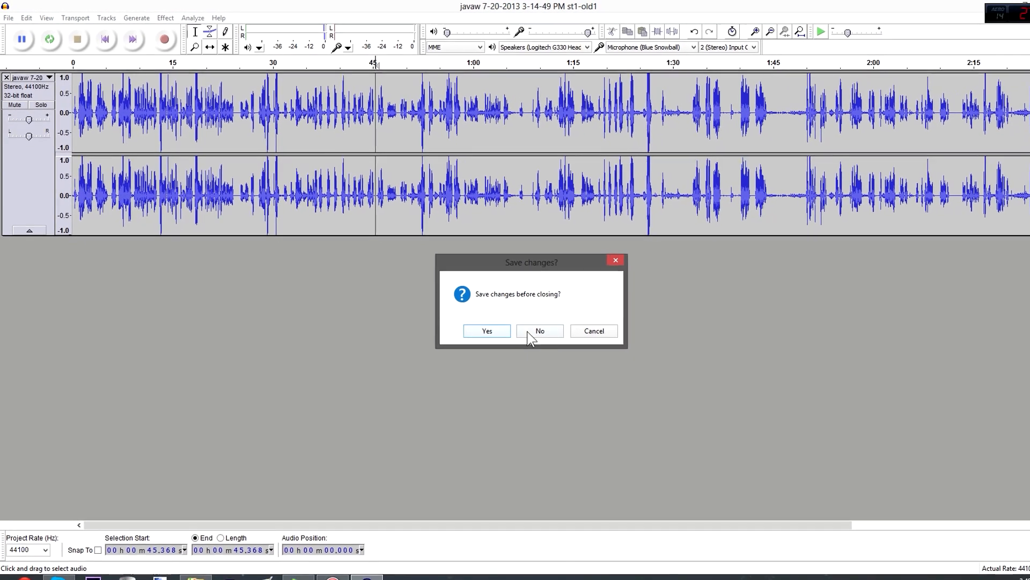
click(526, 331)
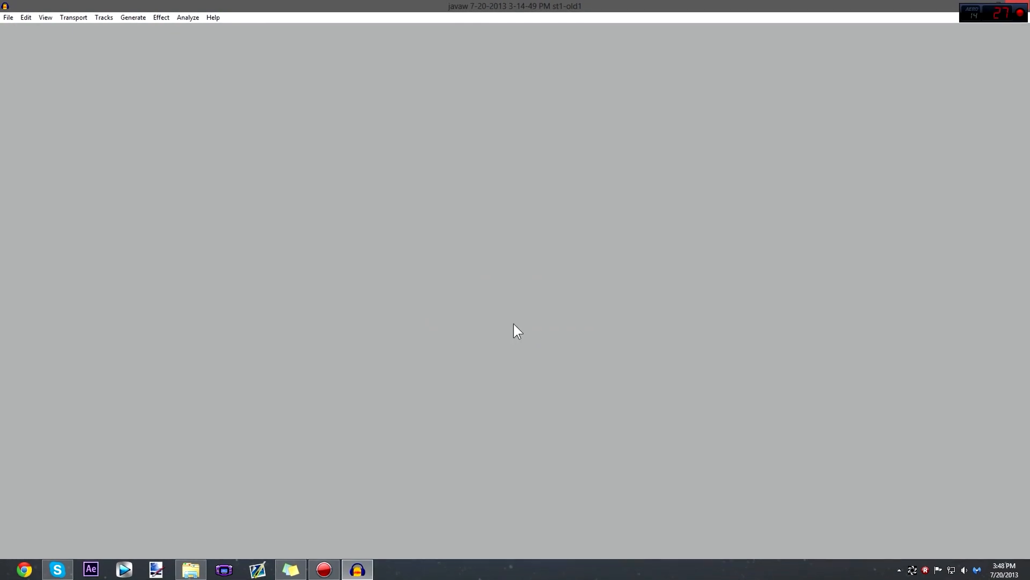
drag(26, 25, 436, 235)
click(280, 259)
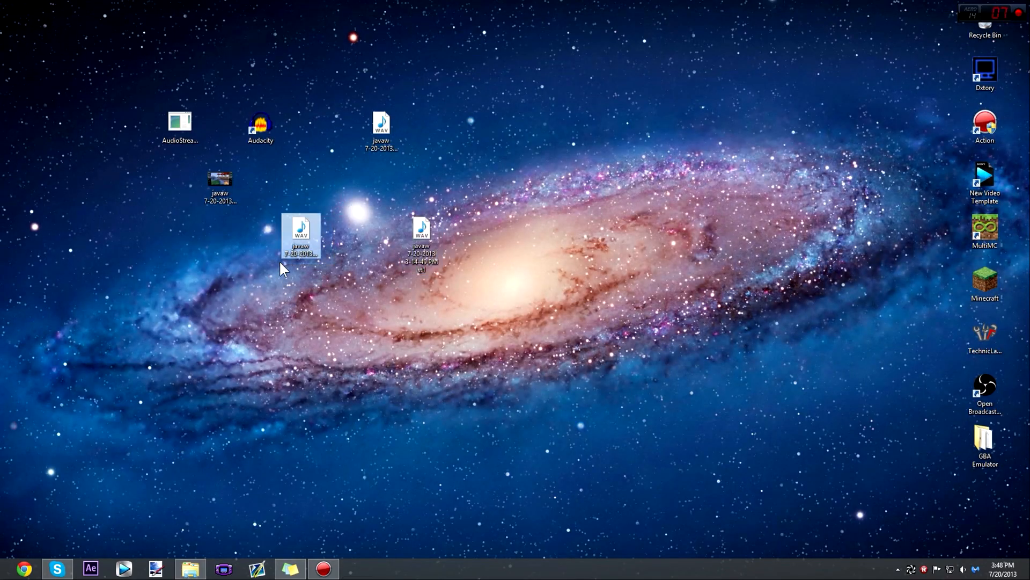
drag(344, 209, 283, 259)
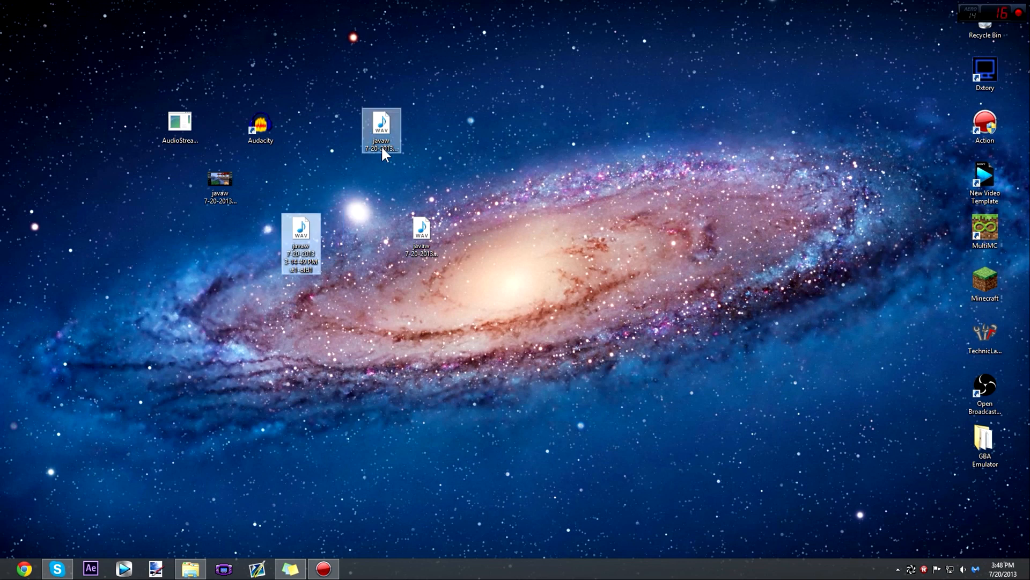
key(Delete)
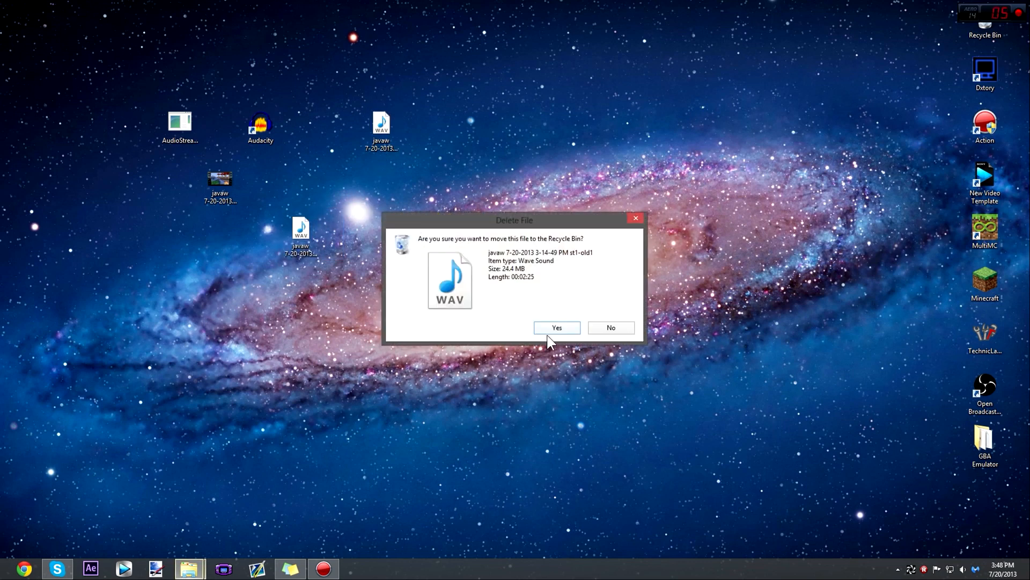
key(Return)
Place the st1 and st0 WAV files side by side on the desktop, just below the video file
drag(391, 233, 294, 230)
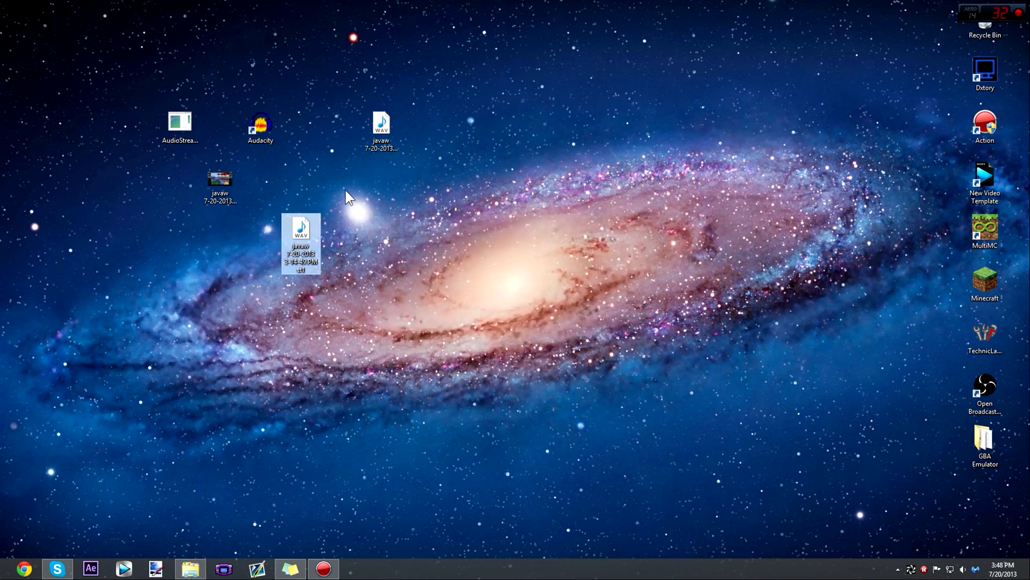
drag(219, 208, 309, 243)
drag(391, 124, 362, 220)
click(217, 196)
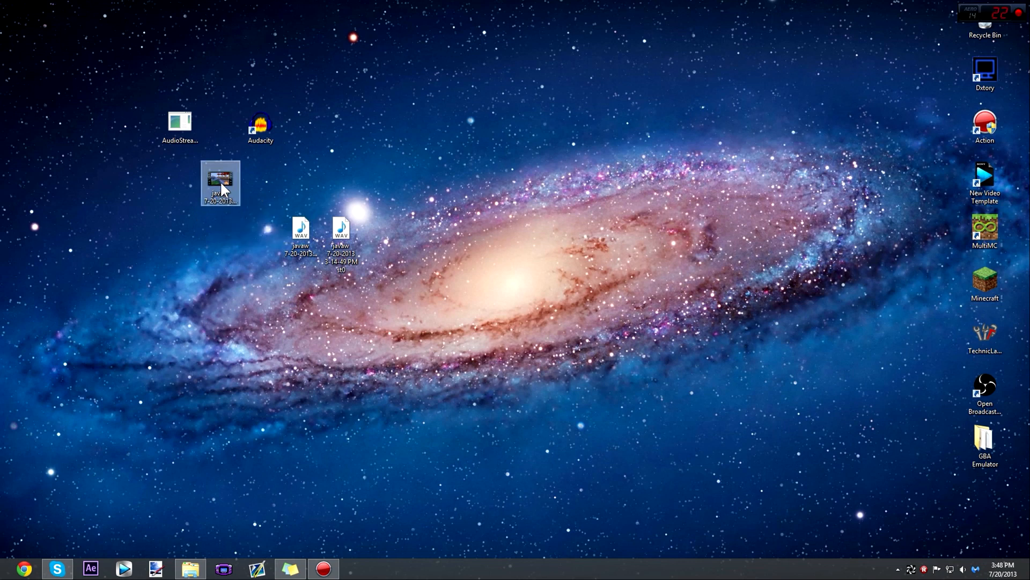
click(220, 182)
click(273, 172)
drag(140, 176, 300, 185)
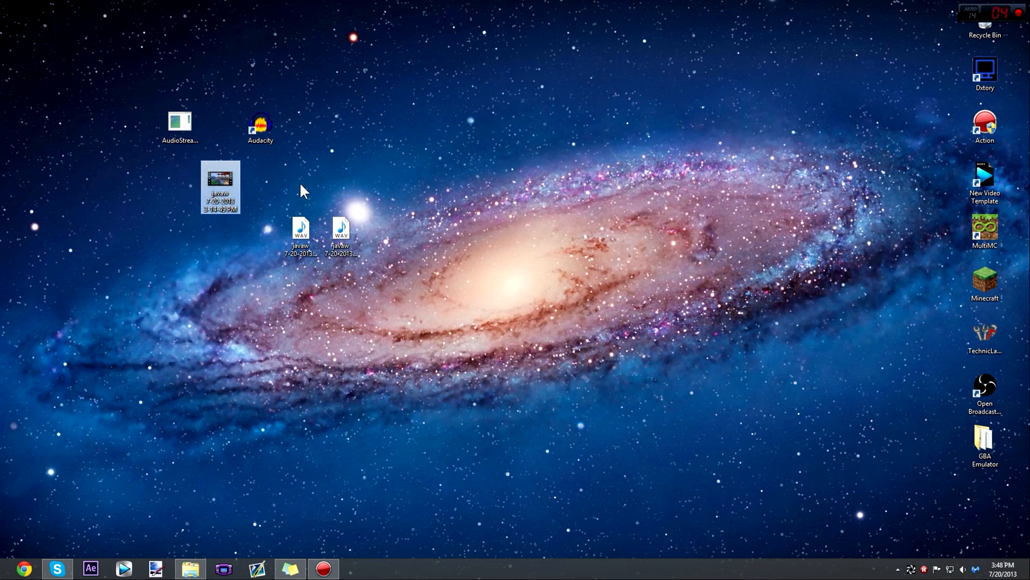
click(300, 183)
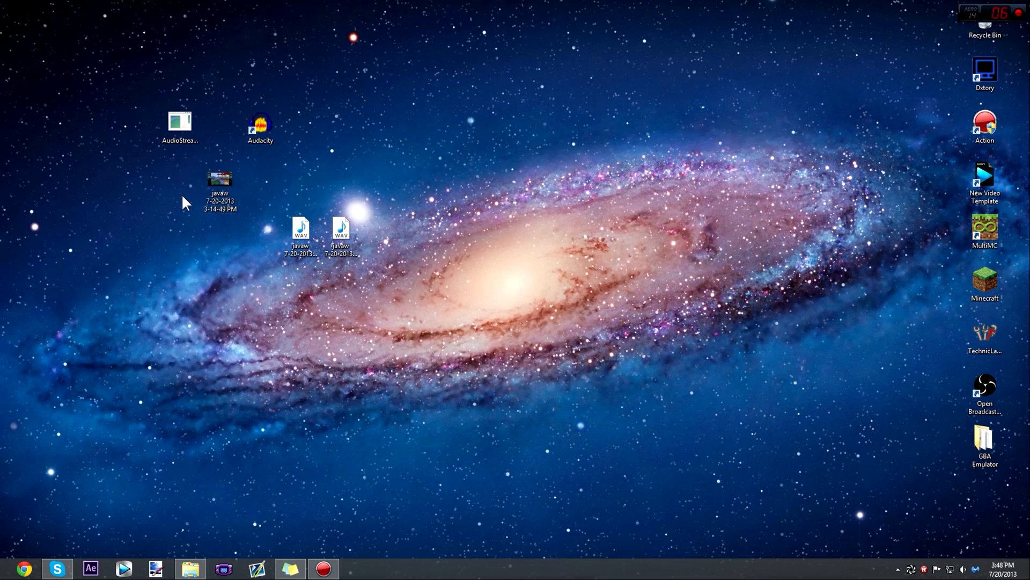
click(199, 177)
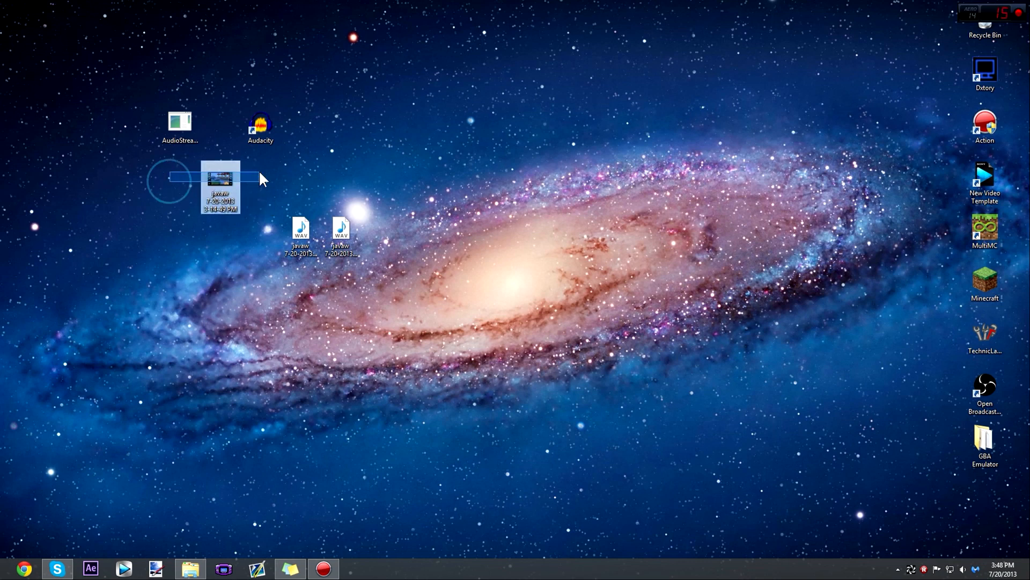
Arrange the WAV files in a column beneath the video file, with st1 directly under it and st0 below st1
drag(306, 229, 295, 179)
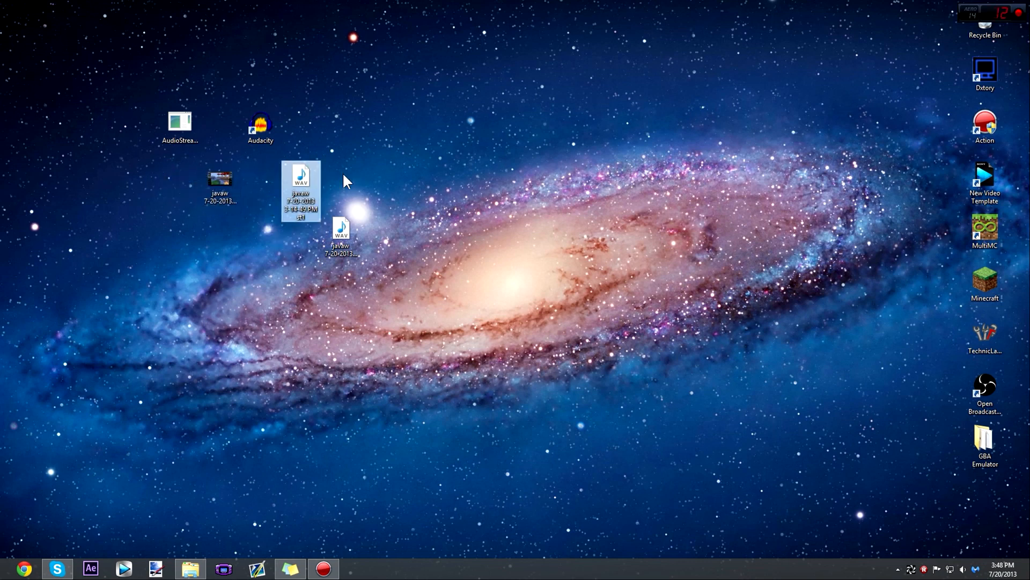
click(262, 172)
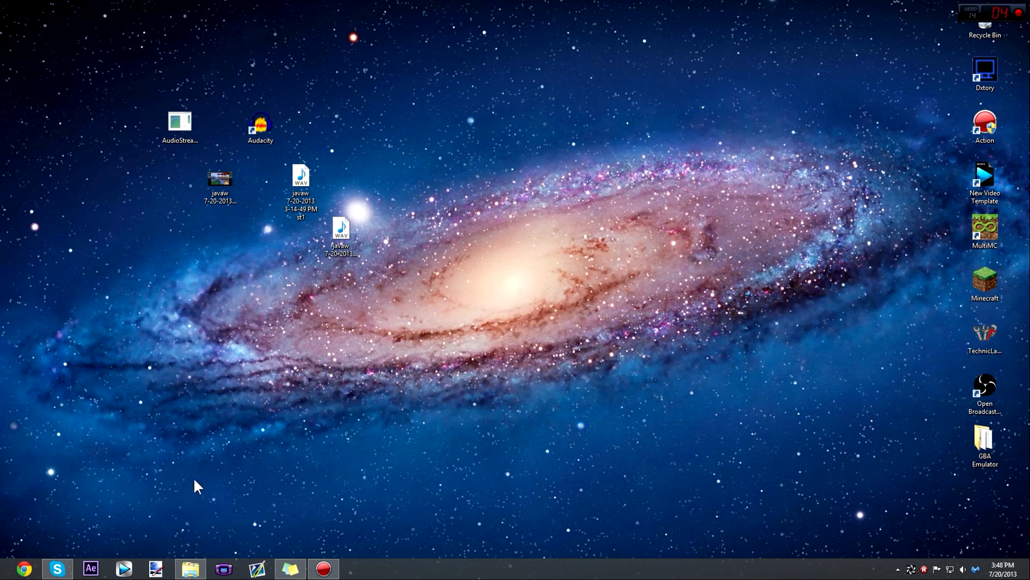
drag(311, 177, 220, 245)
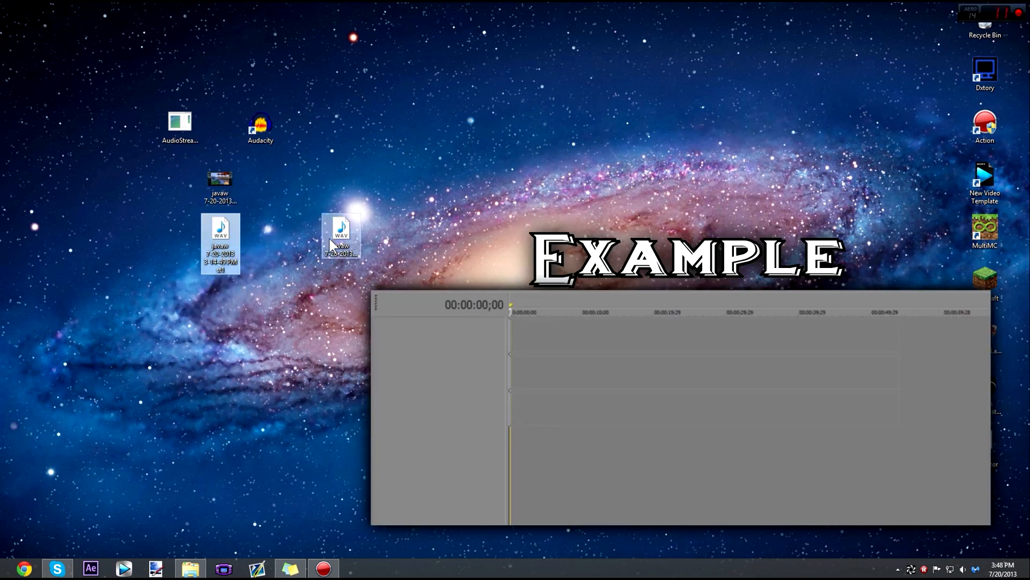
drag(329, 239, 220, 295)
click(289, 266)
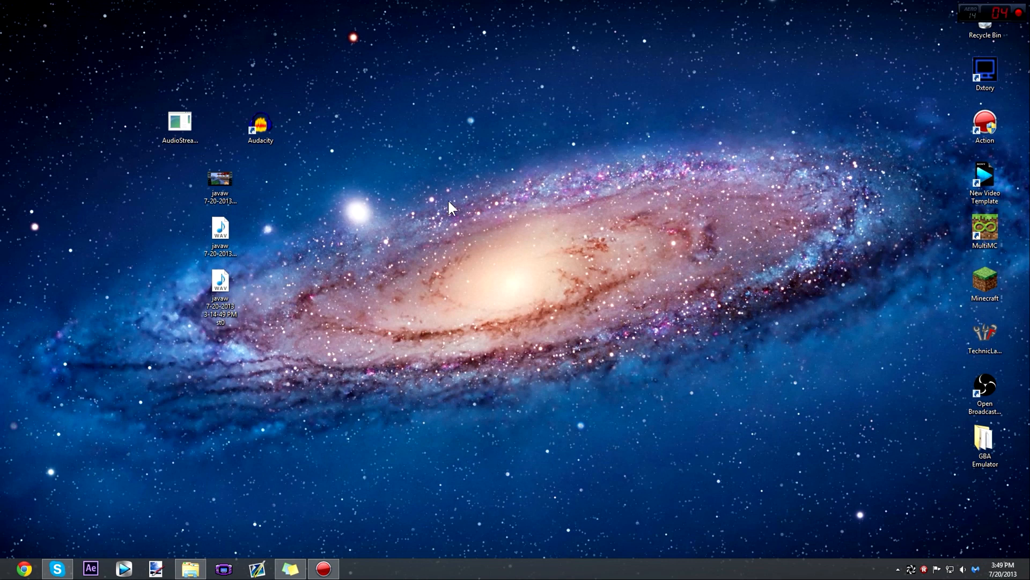
click(230, 238)
click(232, 304)
click(290, 288)
drag(187, 172, 254, 326)
click(255, 326)
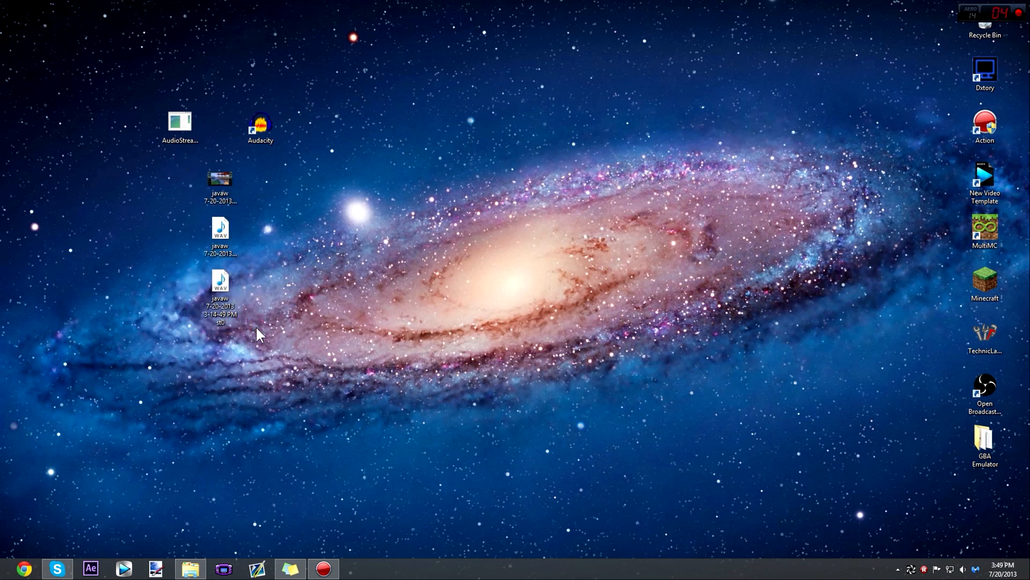